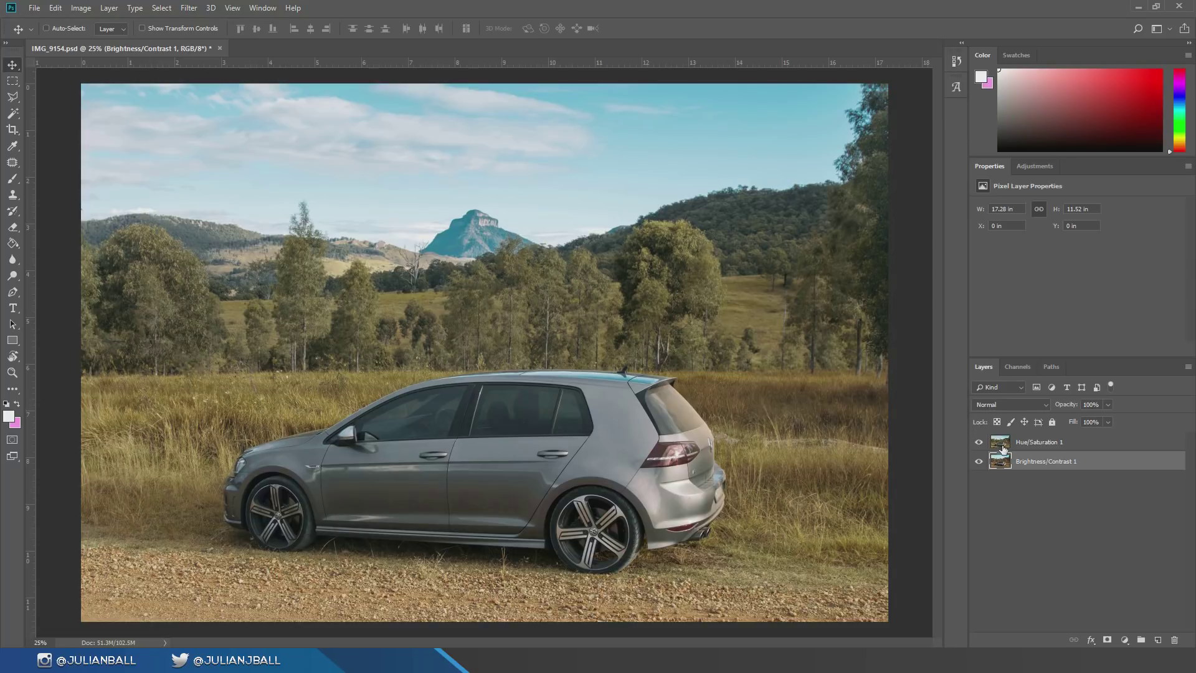
Step: Toggle the Hue/Saturation 1 layer's visibility to compare the original photo with the motion-blurred version
{"action": "left_click", "coordinate": [981, 443]}
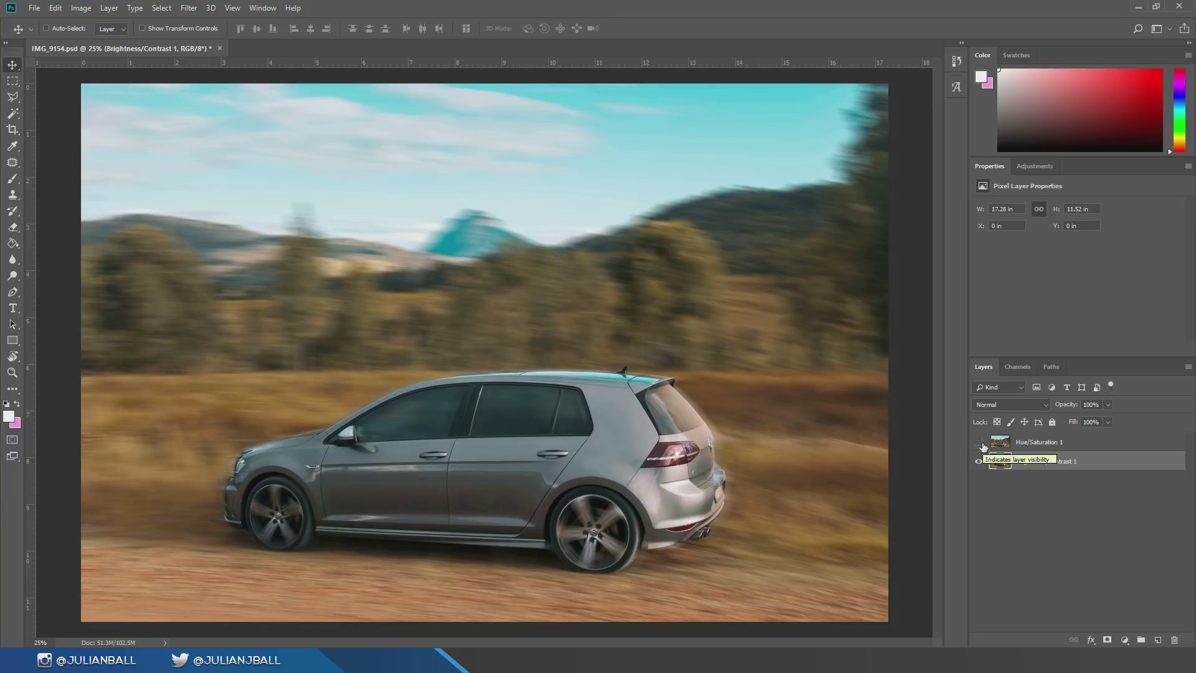
{"action": "left_click", "coordinate": [979, 443]}
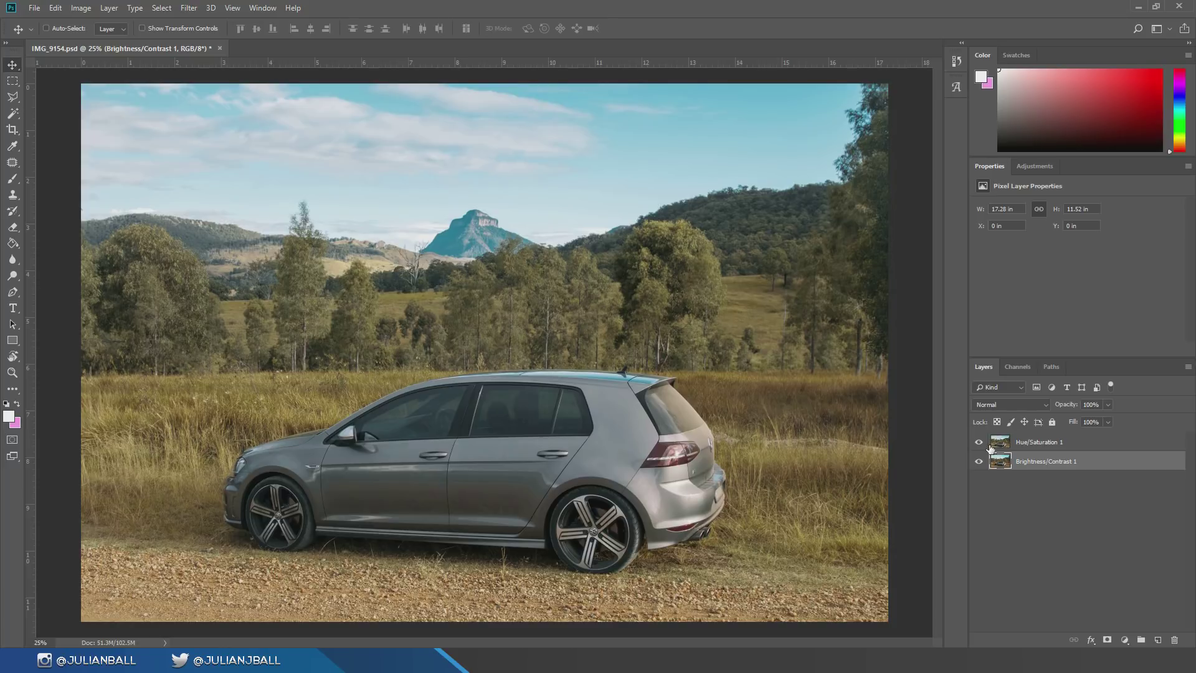
{"action": "left_click", "coordinate": [980, 442]}
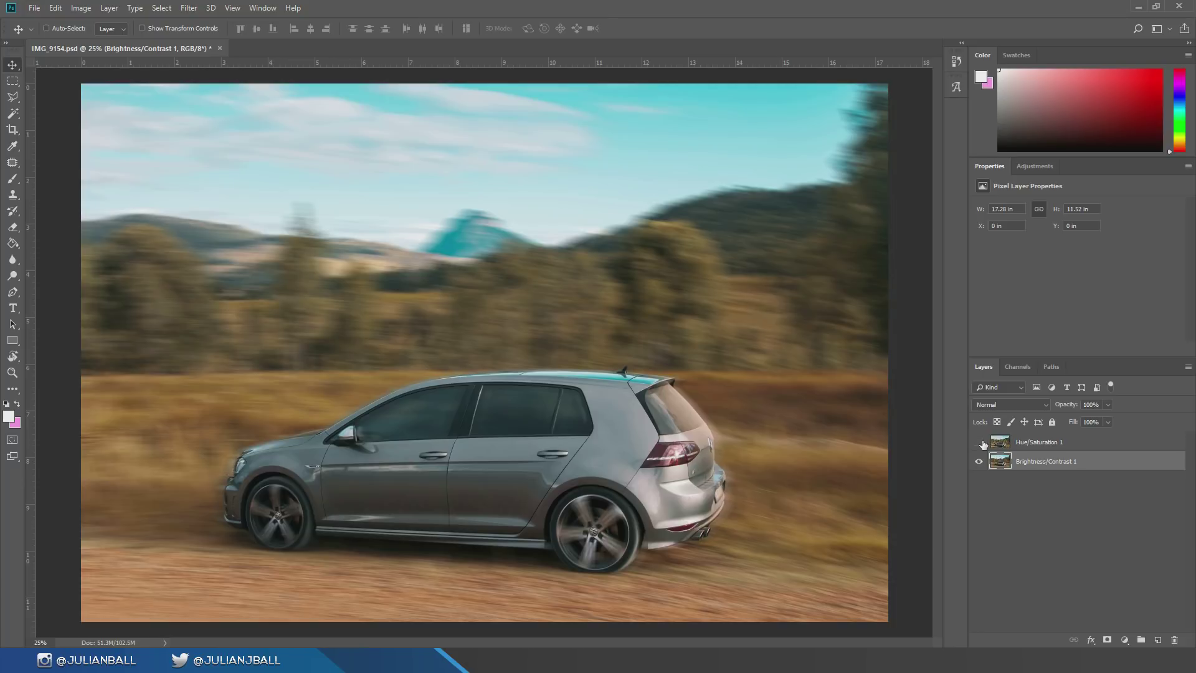
Step: Delete the Brightness/Contrast 1 layer, then show and duplicate the Hue/Saturation 1 layer
{"action": "key", "text": "Delete"}
{"action": "left_click", "coordinate": [979, 443]}
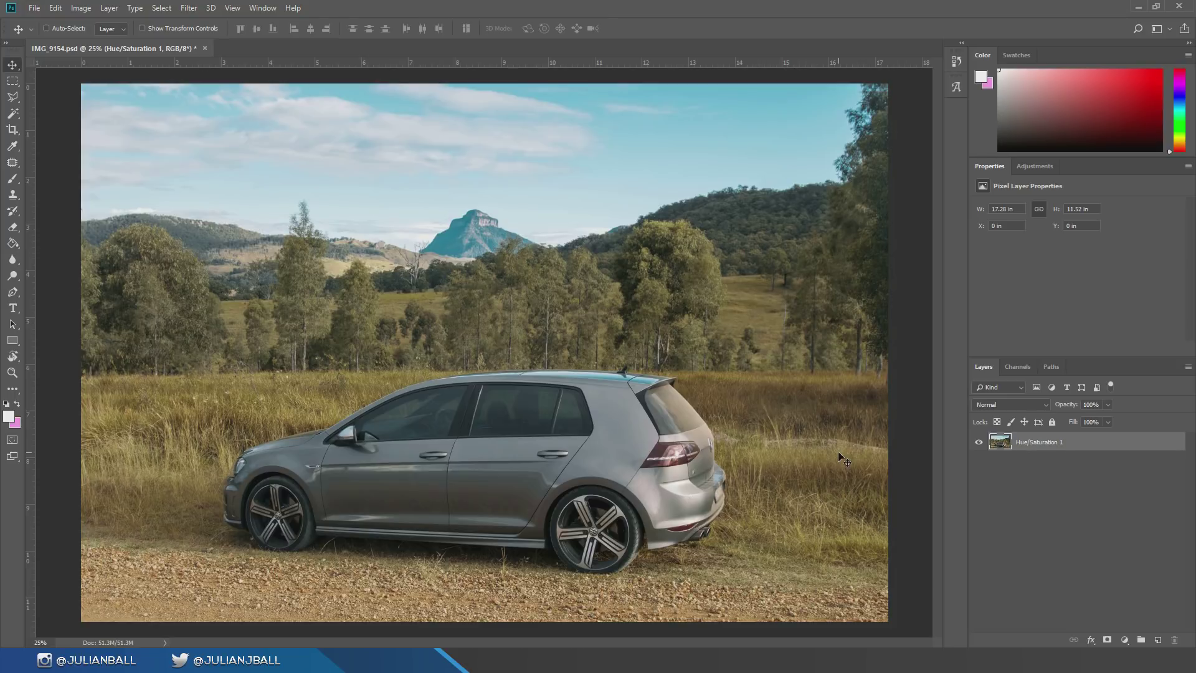
{"action": "key", "text": "ctrl"}
{"action": "key", "text": "ctrl+j"}
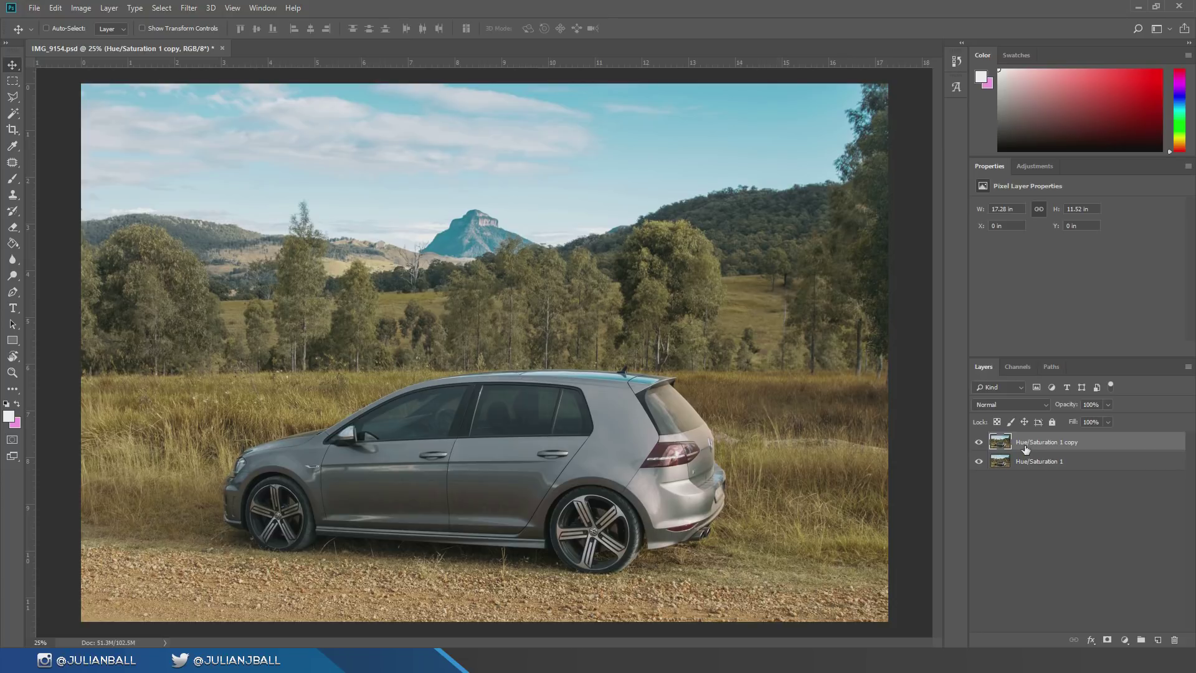
Step: Add a new layer between the two photo layers and fill it with the near-white foreground colour
{"action": "left_click", "coordinate": [1157, 640]}
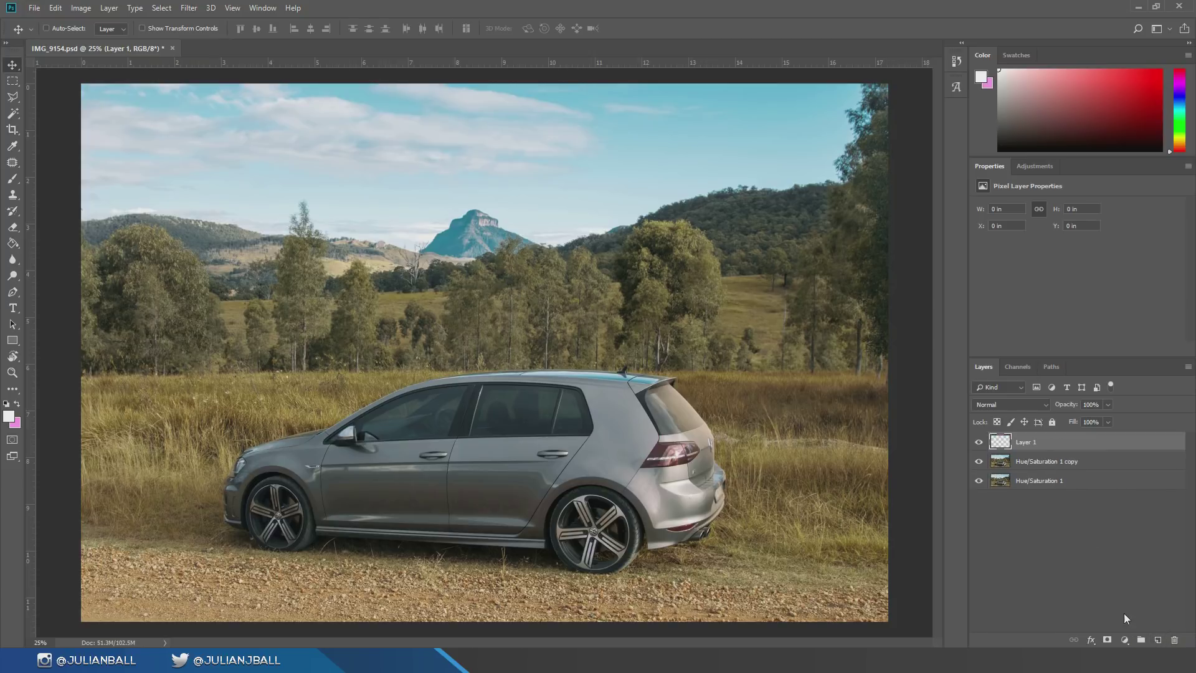
{"action": "left_click_drag", "start_coordinate": [1039, 449], "coordinate": [1039, 473]}
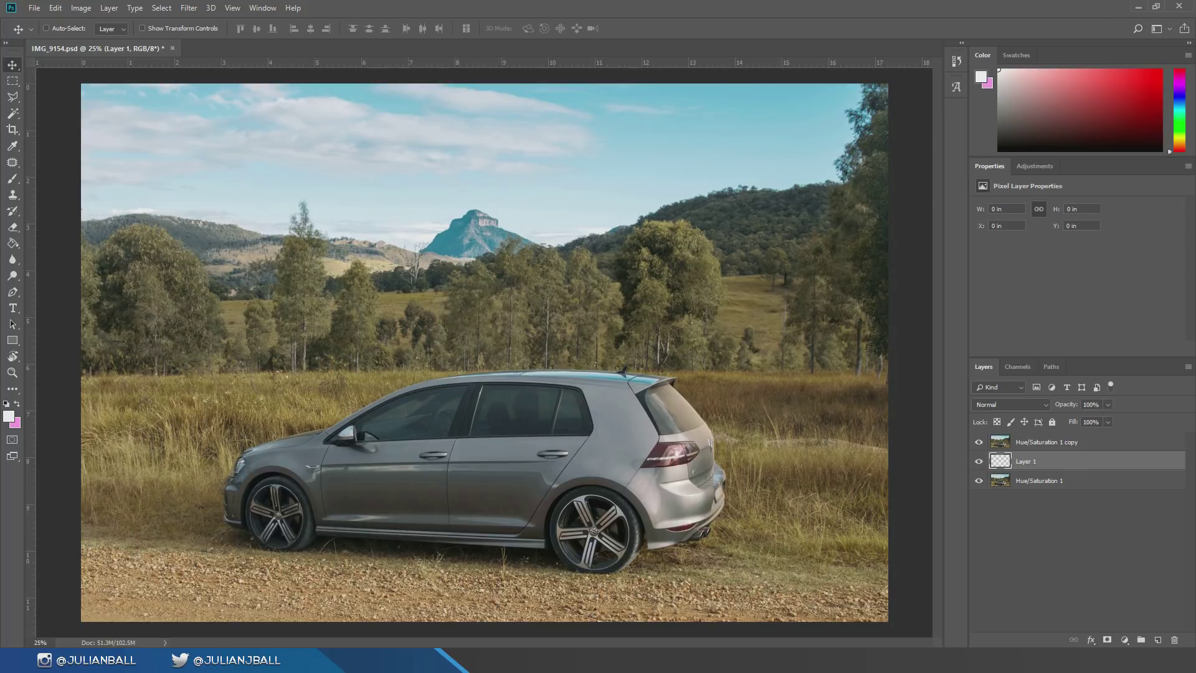
{"action": "key", "text": "g"}
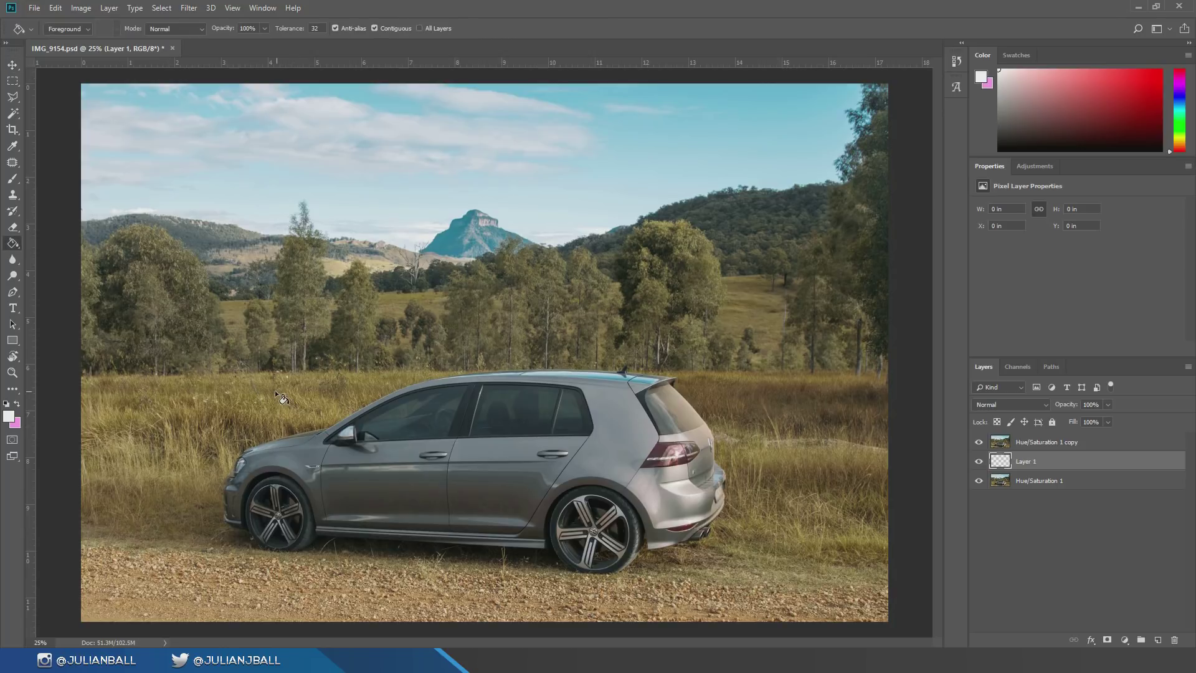
{"action": "left_click", "coordinate": [235, 484]}
{"action": "left_click", "coordinate": [978, 442]}
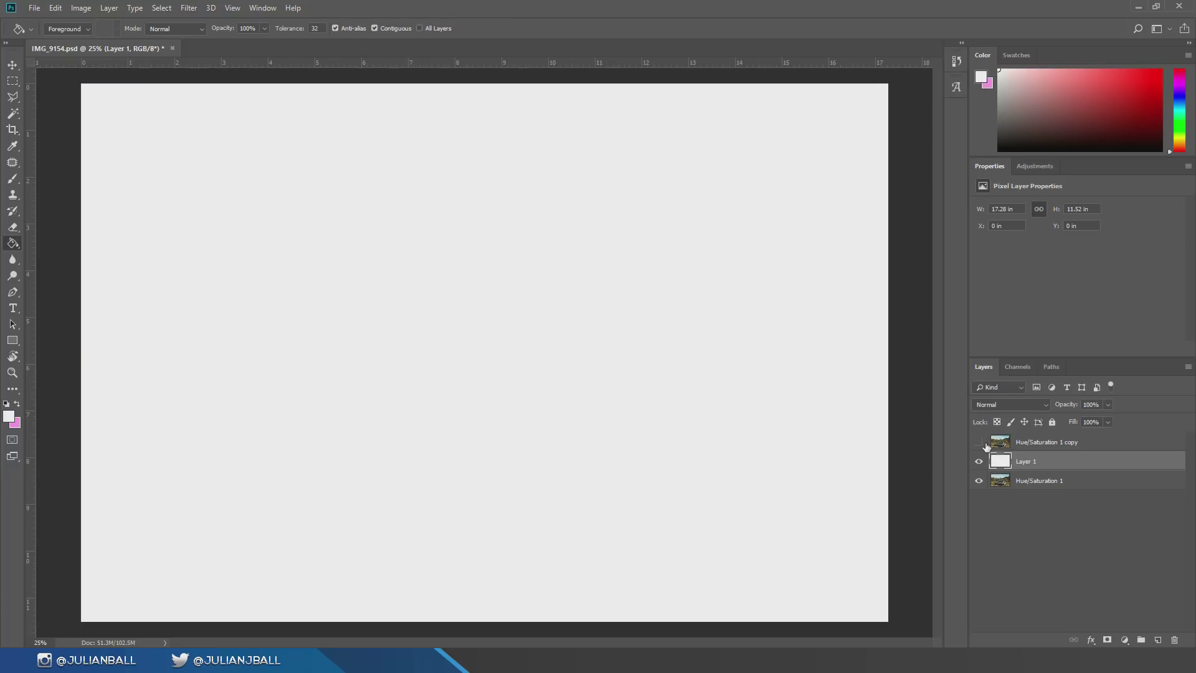
{"action": "left_click", "coordinate": [979, 441]}
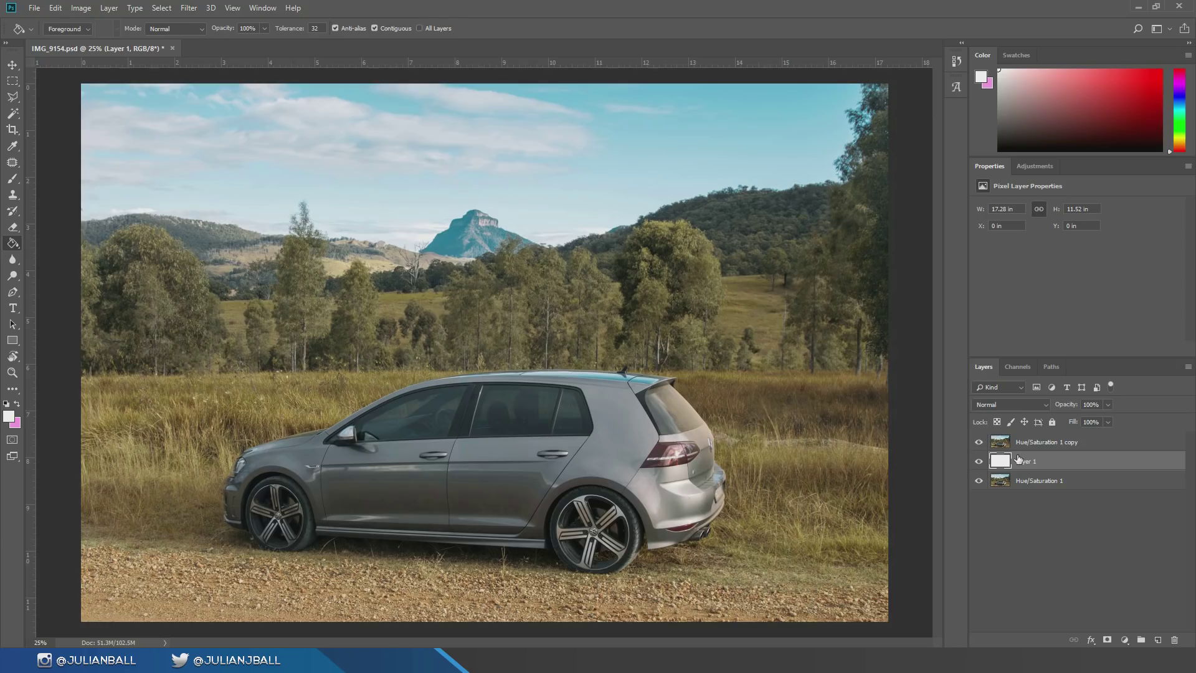
Step: Open Select and Mask on the Hue/Saturation 1 copy layer
{"action": "left_click", "coordinate": [1022, 445]}
{"action": "key", "text": "v"}
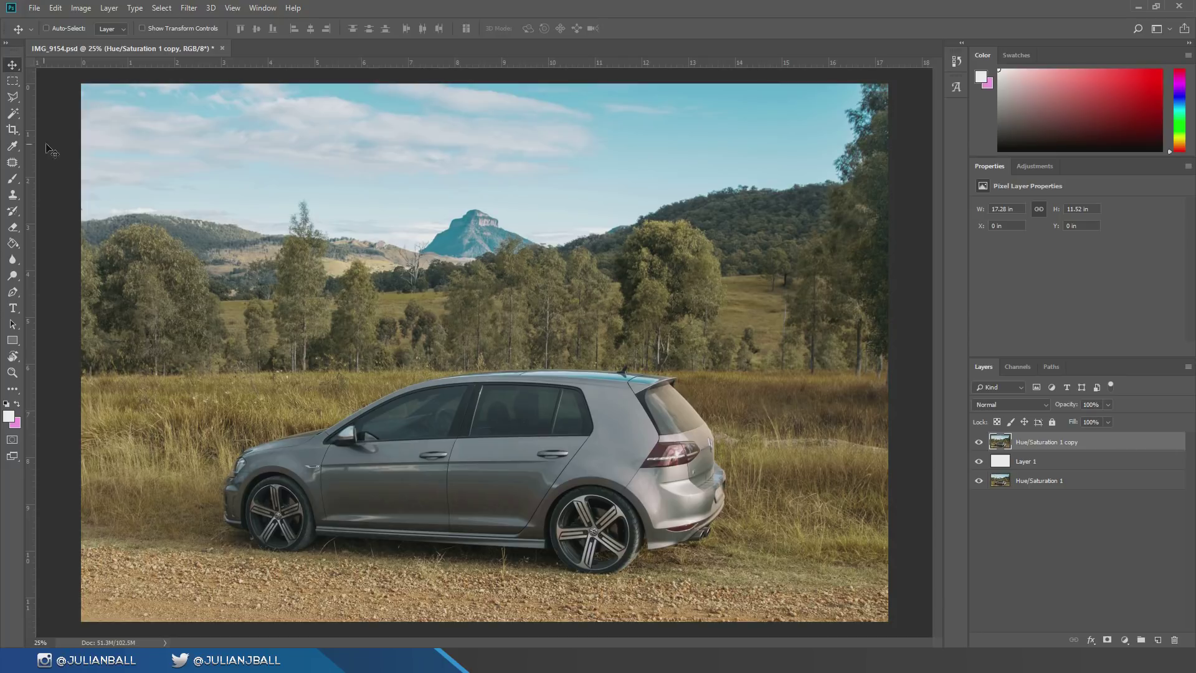
{"action": "left_click", "coordinate": [159, 8]}
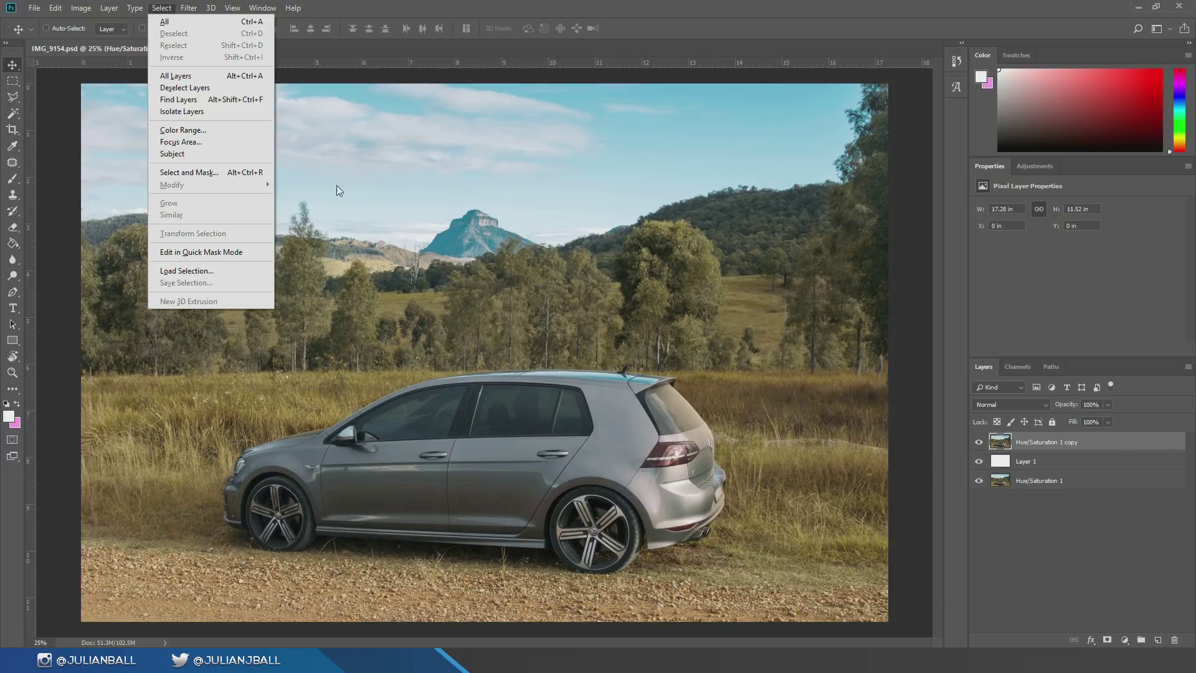
{"action": "left_click", "coordinate": [214, 177]}
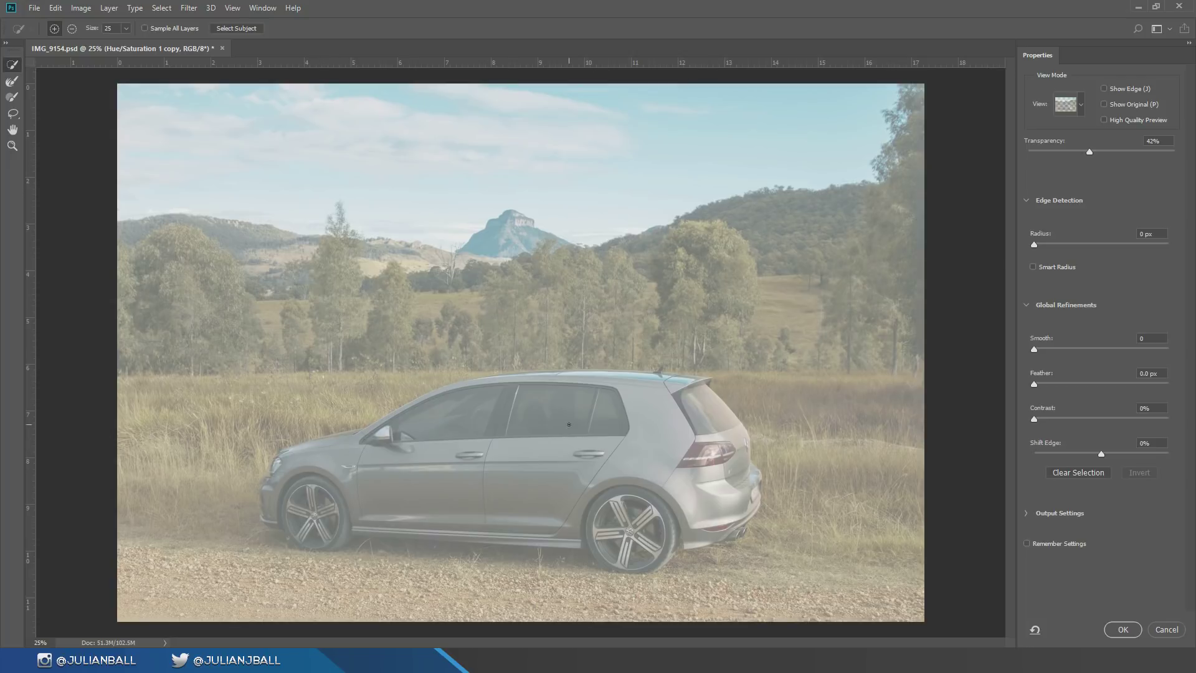
Step: Set the Quick Selection brush size to 100 and select the car's doors and rear side panel
{"action": "key", "text": "bracketright"}
{"action": "key", "text": "bracketright"}
{"action": "key", "text": "bracketright"}
{"action": "key", "text": "bracketright"}
{"action": "key", "text": "bracketright"}
{"action": "key", "text": "bracketright"}
{"action": "key", "text": "bracketright"}
{"action": "key", "text": "bracketright"}
{"action": "mouse_move", "coordinate": [446, 468]}
{"action": "left_mouse_down"}
{"action": "mouse_move", "coordinate": [356, 505]}
{"action": "mouse_move", "coordinate": [530, 452]}
{"action": "mouse_move", "coordinate": [670, 477]}
{"action": "left_mouse_up"}
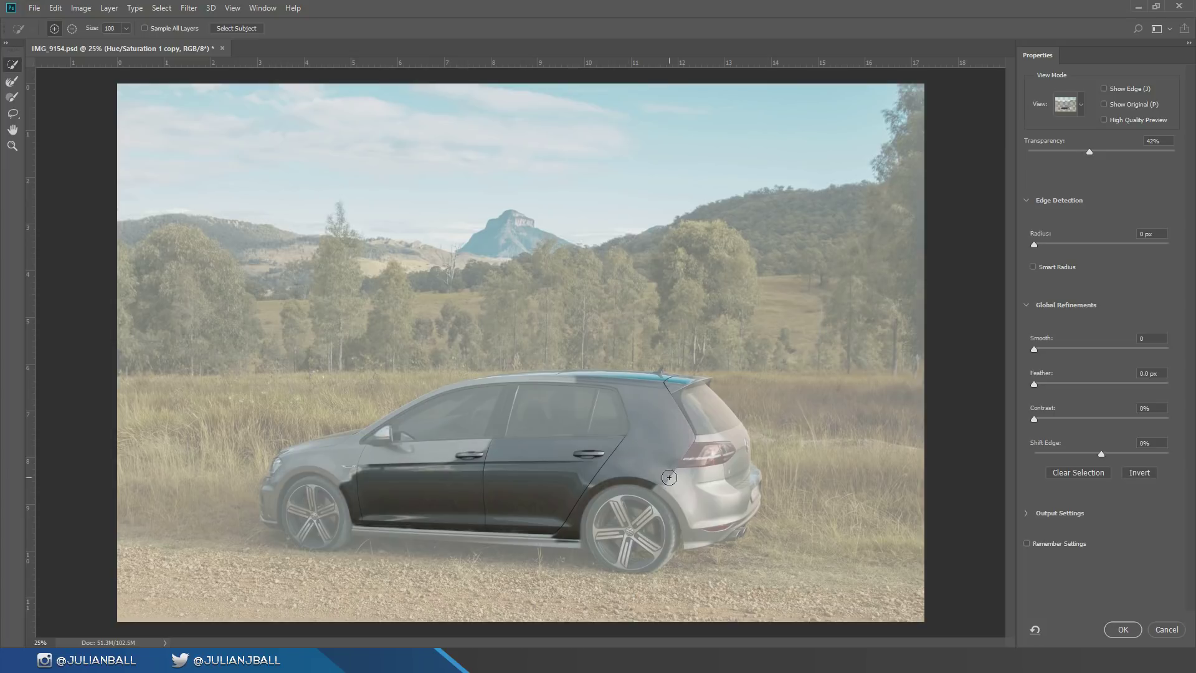
Step: Reduce the brush size to 50 and extend the selection over the side windows, windscreen pillar, bonnet and tail light
{"action": "key", "text": "bracketleft"}
{"action": "key", "text": "bracketleft"}
{"action": "key", "text": "bracketleft"}
{"action": "left_click_drag", "start_coordinate": [583, 421], "coordinate": [471, 429]}
{"action": "key", "text": "bracketleft"}
{"action": "key", "text": "bracketleft"}
{"action": "key", "text": "bracketleft"}
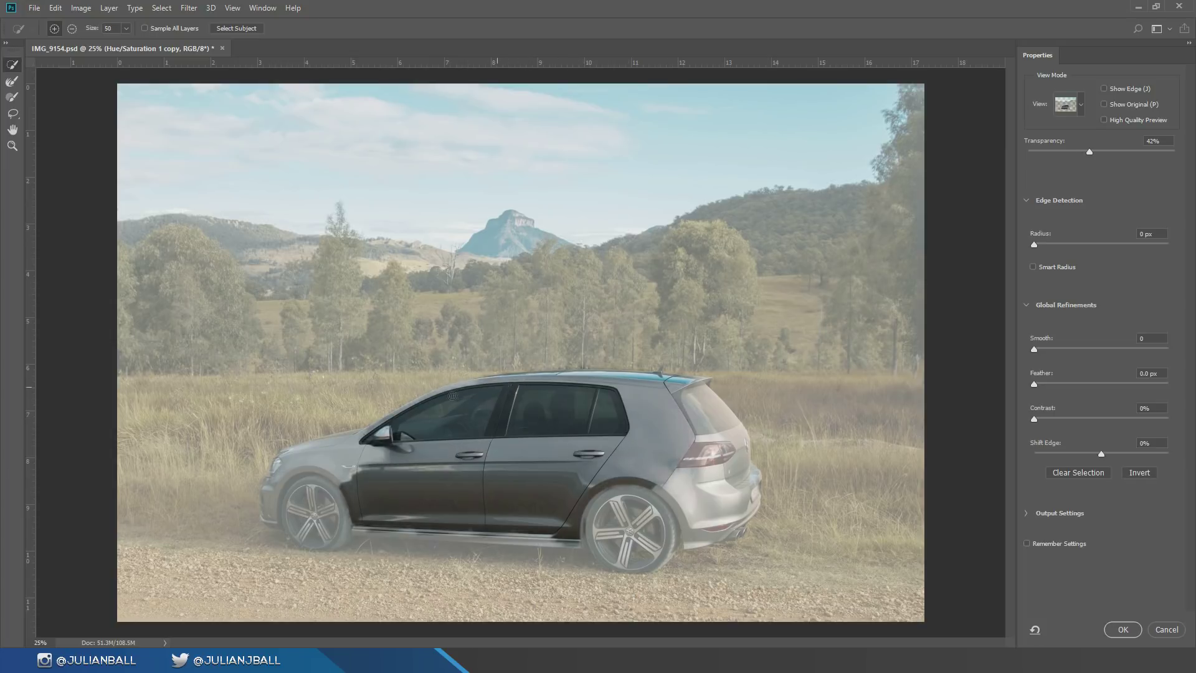
{"action": "mouse_move", "coordinate": [476, 387]}
{"action": "left_mouse_down"}
{"action": "mouse_move", "coordinate": [404, 407]}
{"action": "mouse_move", "coordinate": [374, 432]}
{"action": "left_mouse_up"}
{"action": "left_click_drag", "start_coordinate": [638, 463], "coordinate": [692, 439]}
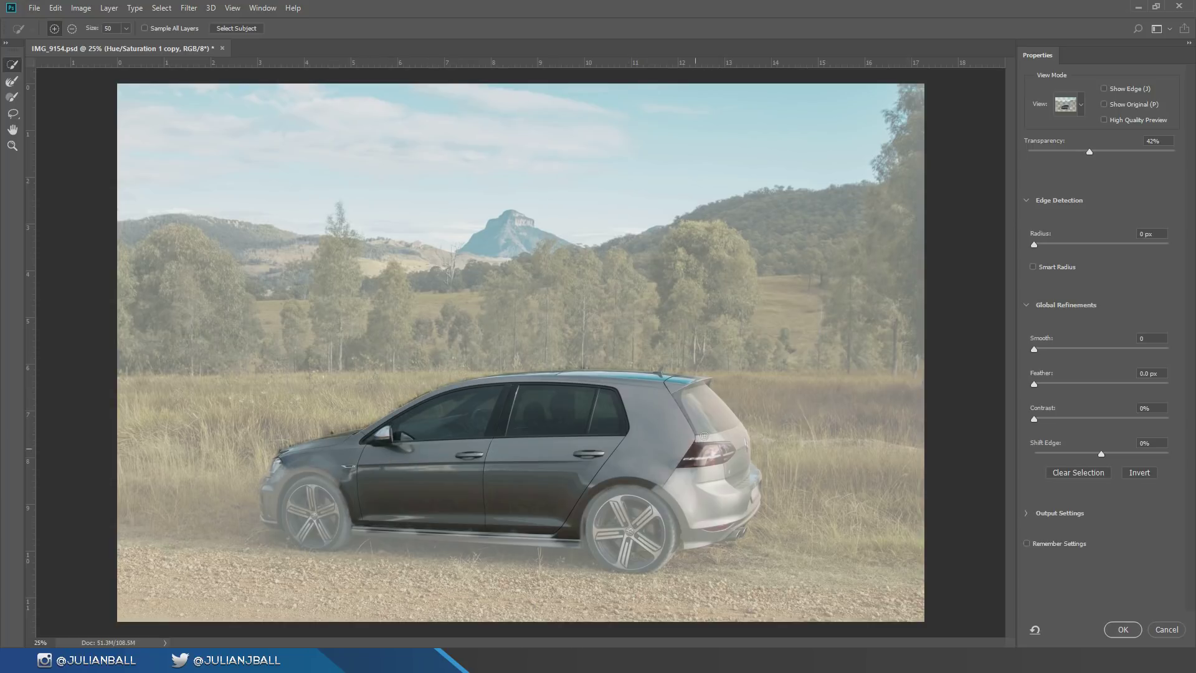
Step: Add the car's rear end, bumper, exhaust tips and rear wheel to the selection, reducing the brush size to 40
{"action": "mouse_move", "coordinate": [664, 523]}
{"action": "left_mouse_down"}
{"action": "mouse_move", "coordinate": [744, 514]}
{"action": "mouse_move", "coordinate": [754, 491]}
{"action": "left_mouse_up"}
{"action": "key", "text": "["}
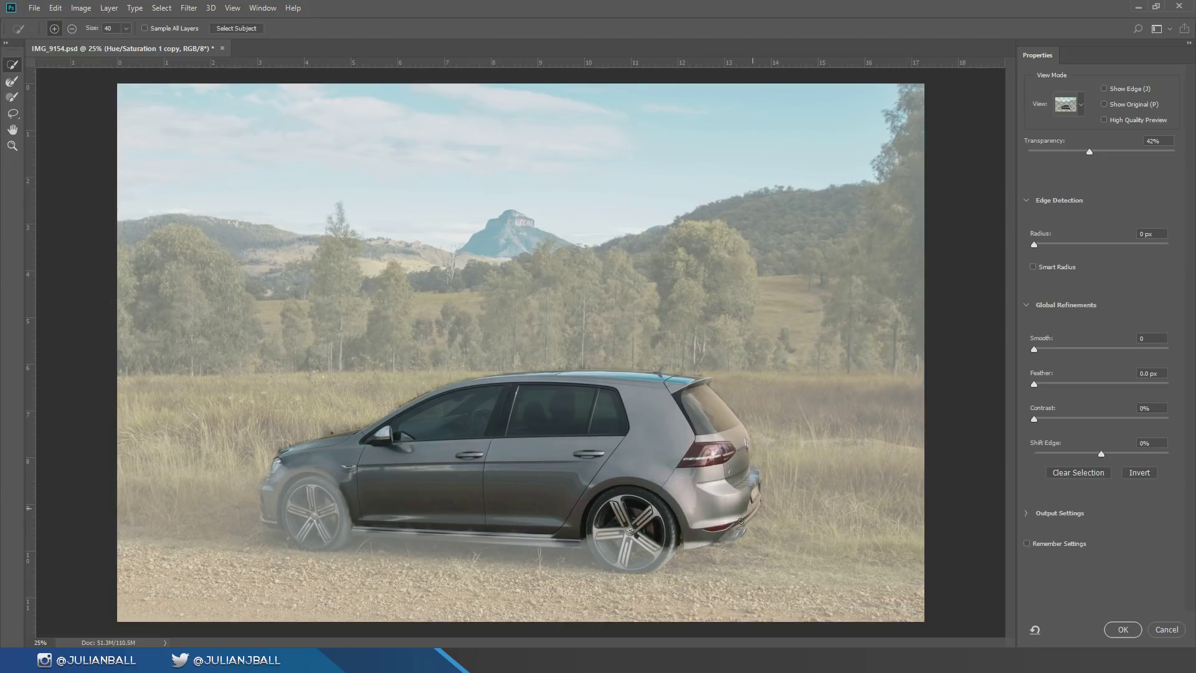
{"action": "left_click_drag", "start_coordinate": [750, 520], "coordinate": [709, 539]}
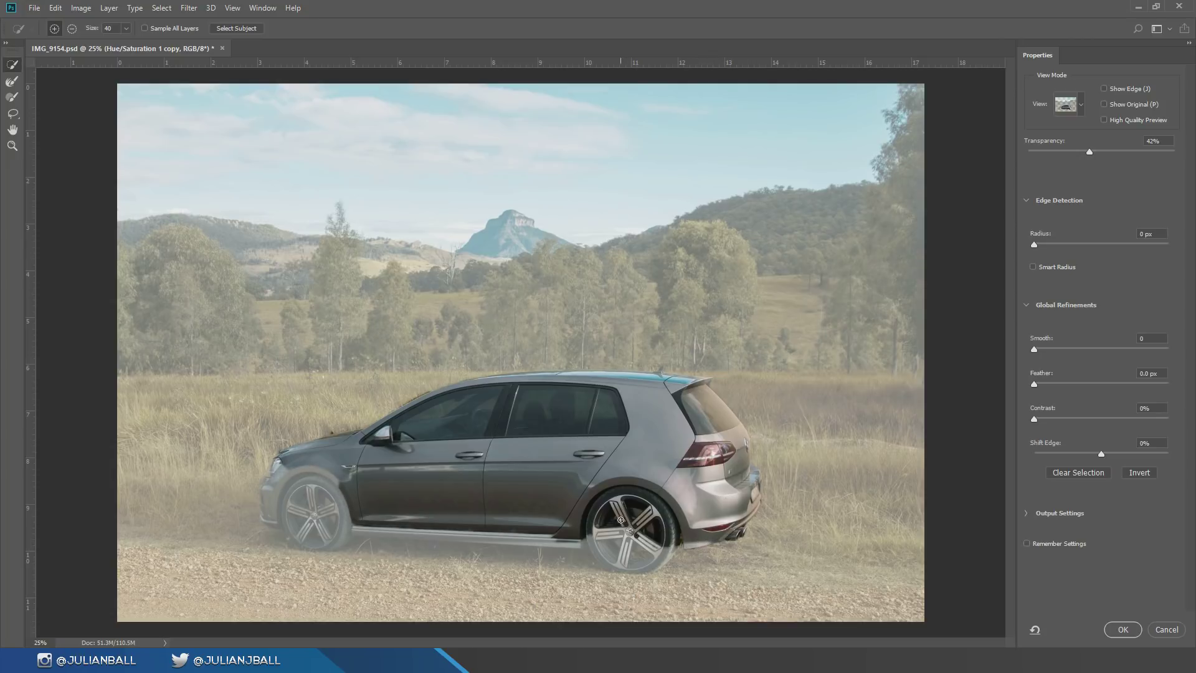
{"action": "left_click_drag", "start_coordinate": [659, 544], "coordinate": [647, 561]}
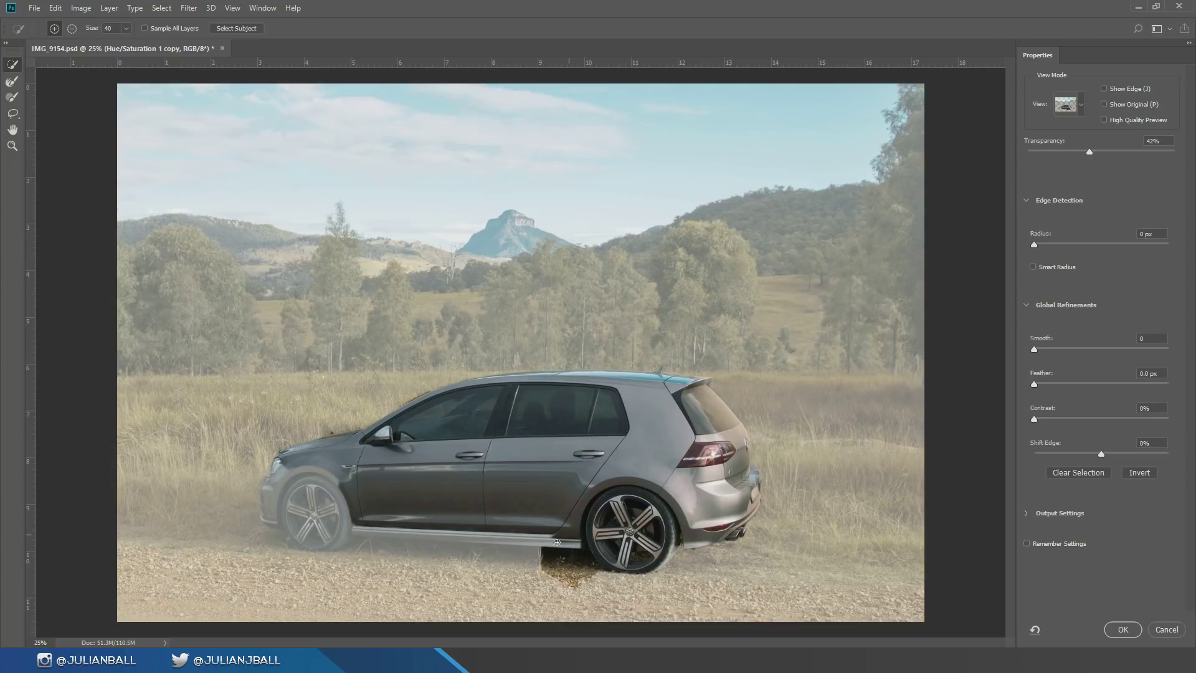
Step: Extend the selection over the side skirt, front wheel, headlight, front bumper, spoiler and roof edge with its antenna
{"action": "mouse_move", "coordinate": [549, 539]}
{"action": "left_mouse_down"}
{"action": "mouse_move", "coordinate": [352, 529]}
{"action": "mouse_move", "coordinate": [339, 514]}
{"action": "left_mouse_up"}
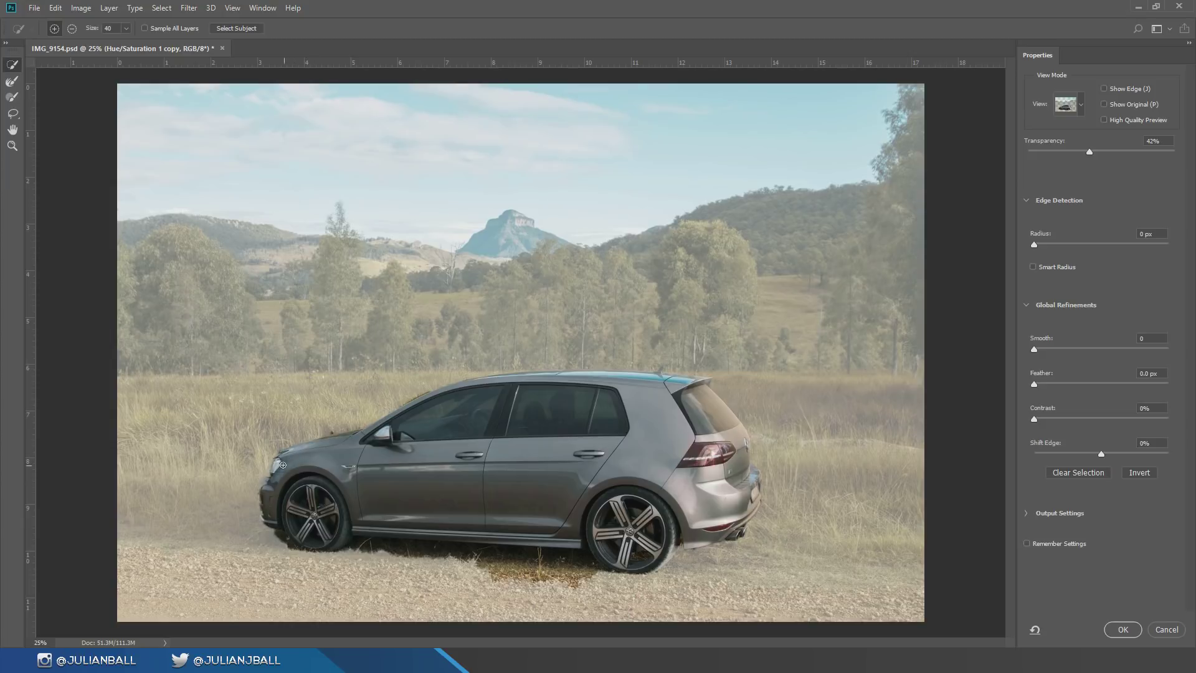
{"action": "left_click_drag", "start_coordinate": [275, 464], "coordinate": [263, 497]}
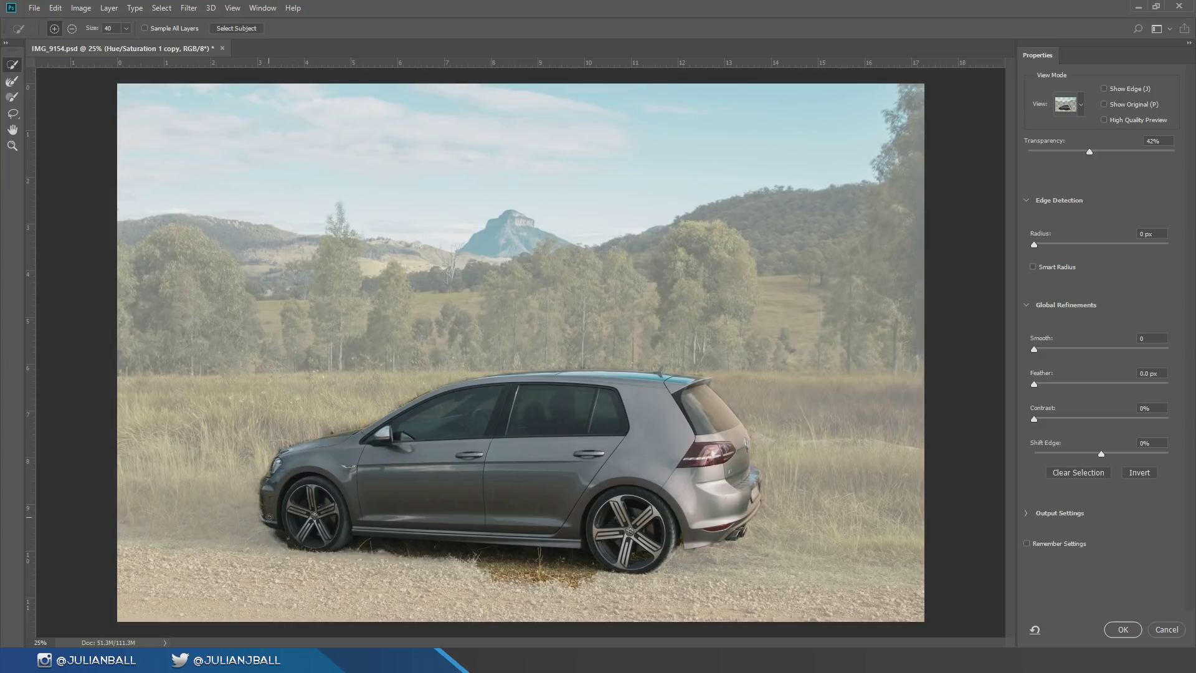
{"action": "left_click_drag", "start_coordinate": [701, 384], "coordinate": [702, 381]}
{"action": "left_click_drag", "start_coordinate": [600, 372], "coordinate": [512, 376]}
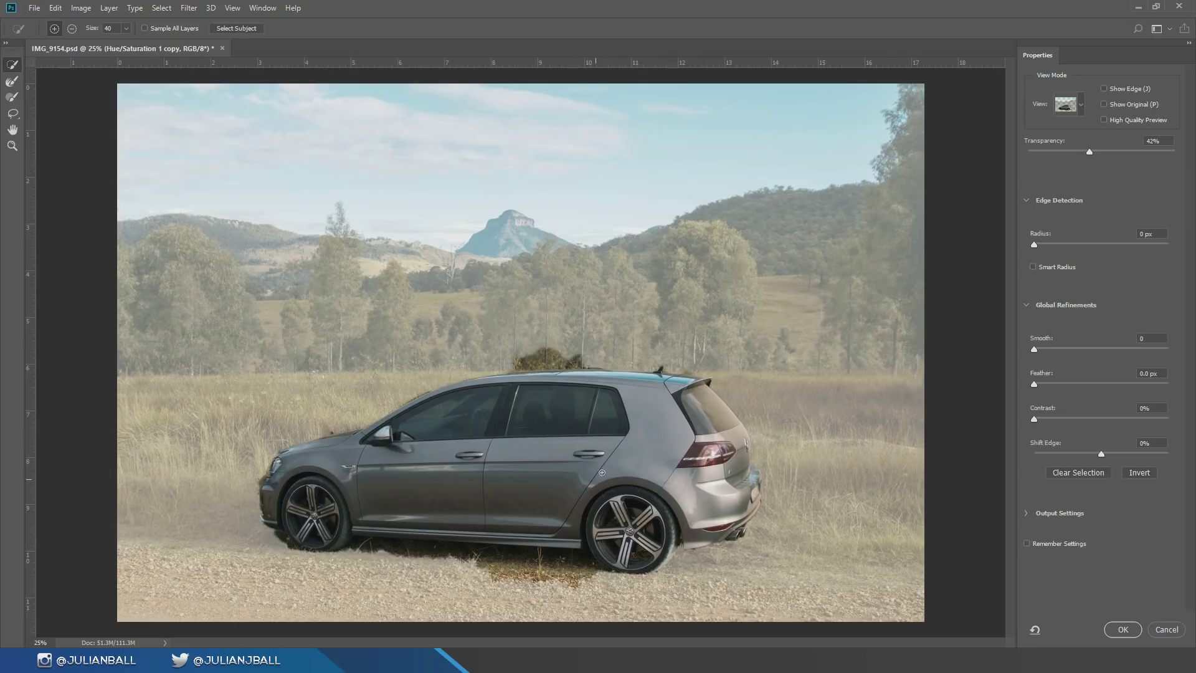
Step: Subtract the background spill above the roofline and around the antenna from the selection, keeping the roof selected
{"action": "key", "text": "ctrl+plus"}
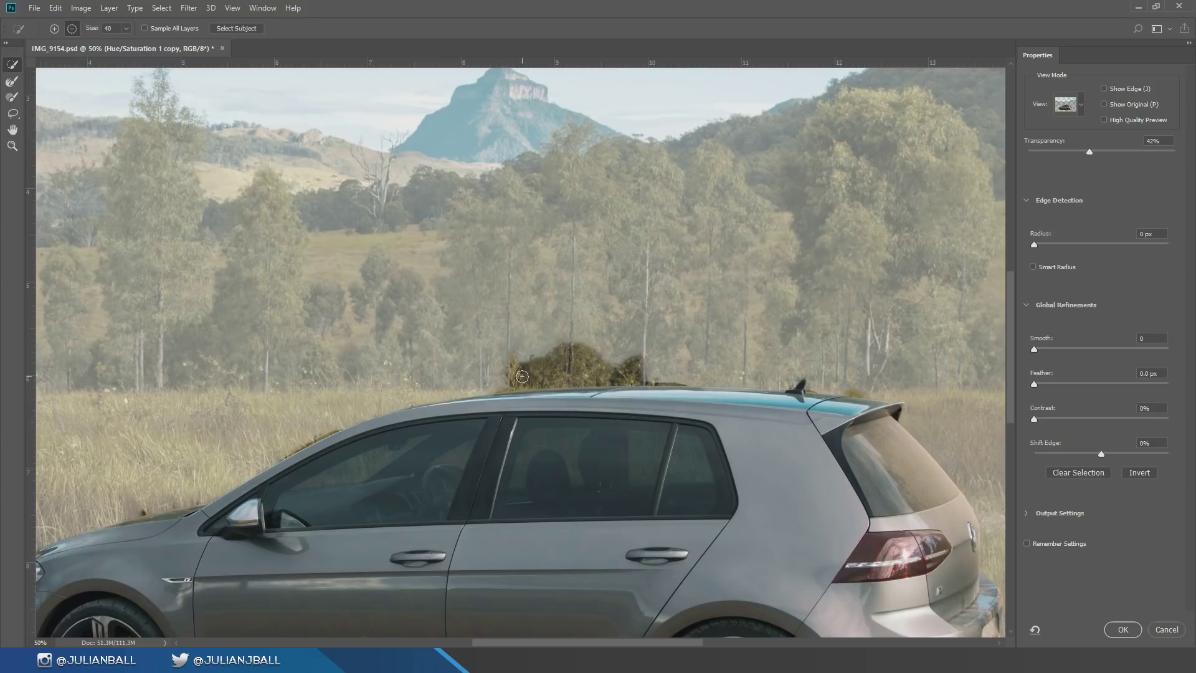
{"action": "left_click_drag", "start_coordinate": [517, 376], "coordinate": [644, 363]}
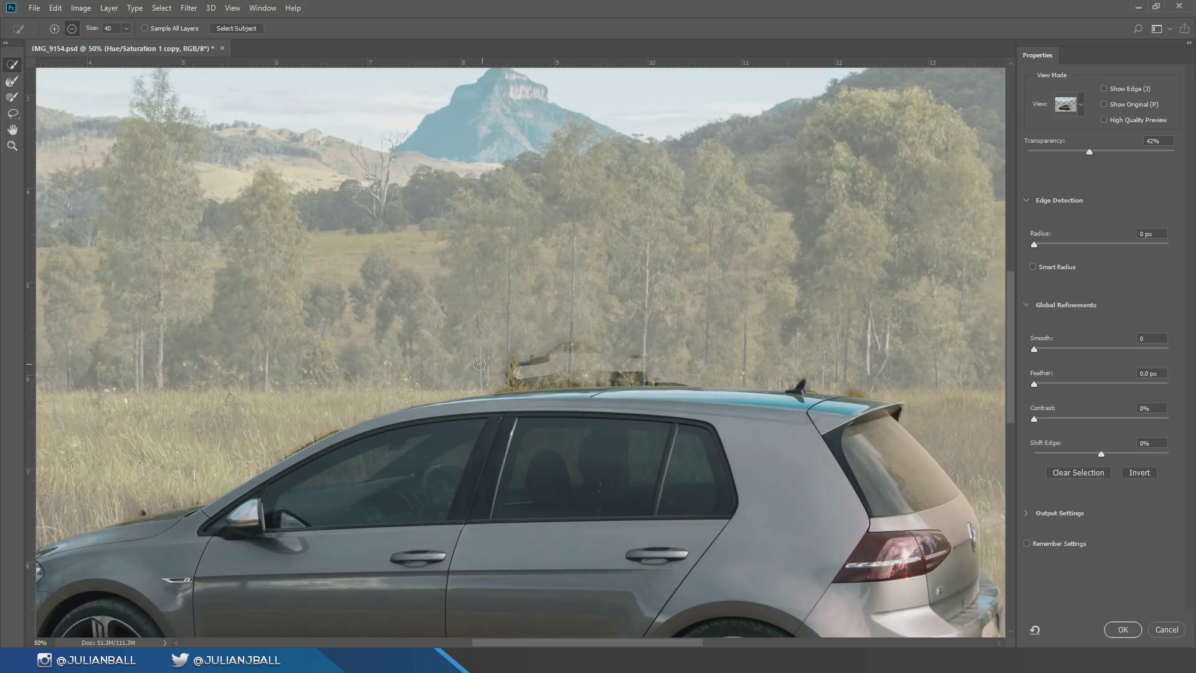
{"action": "mouse_move", "coordinate": [480, 366]}
{"action": "left_mouse_down"}
{"action": "mouse_move", "coordinate": [630, 352]}
{"action": "mouse_move", "coordinate": [660, 374]}
{"action": "mouse_move", "coordinate": [490, 385]}
{"action": "mouse_move", "coordinate": [710, 382]}
{"action": "mouse_move", "coordinate": [693, 393]}
{"action": "left_mouse_up"}
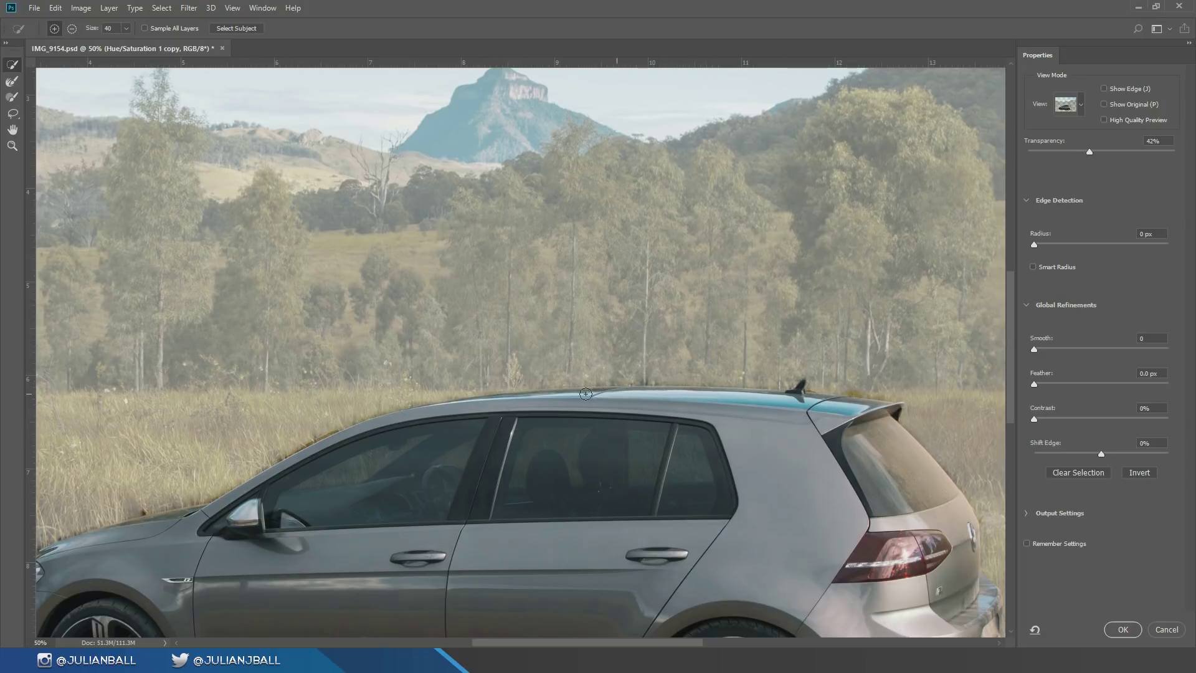
{"action": "left_click", "coordinate": [786, 381], "text": "alt"}
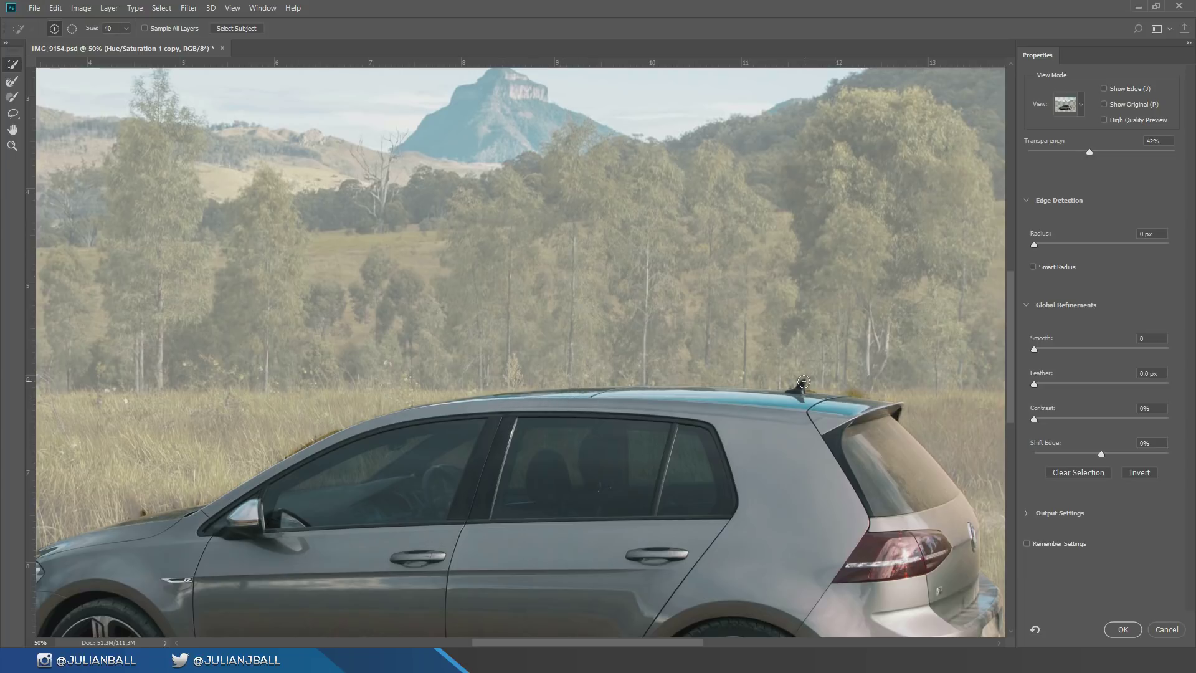
{"action": "left_click", "coordinate": [714, 392]}
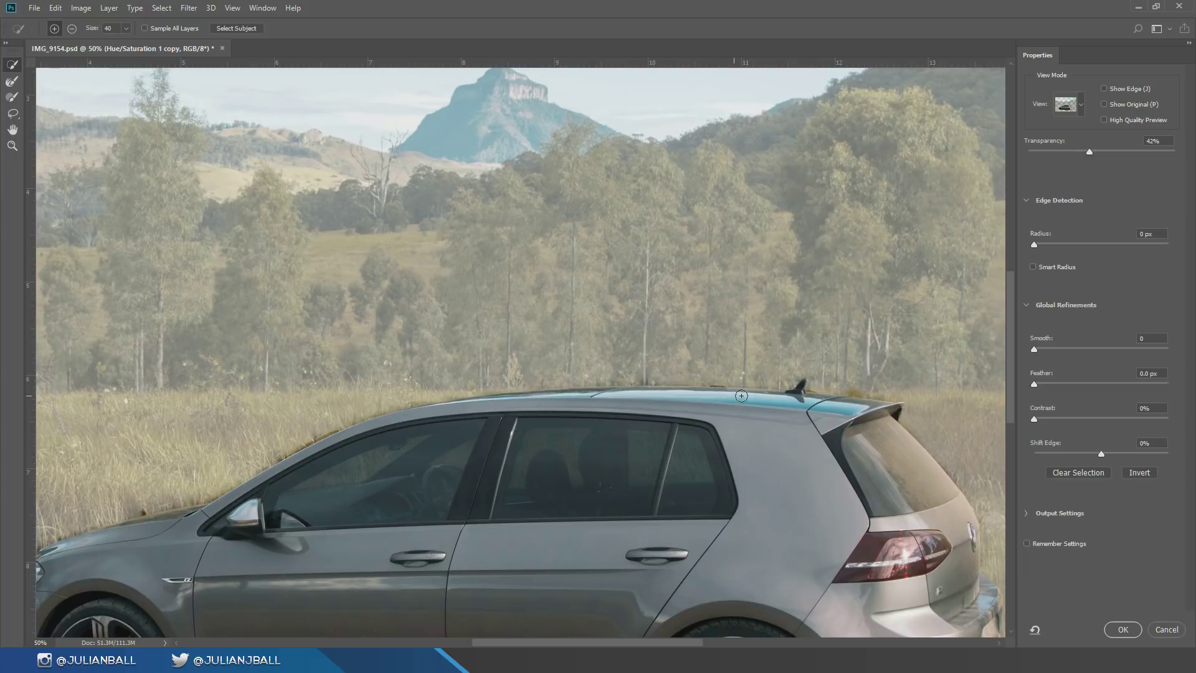
{"action": "key", "text": "alt"}
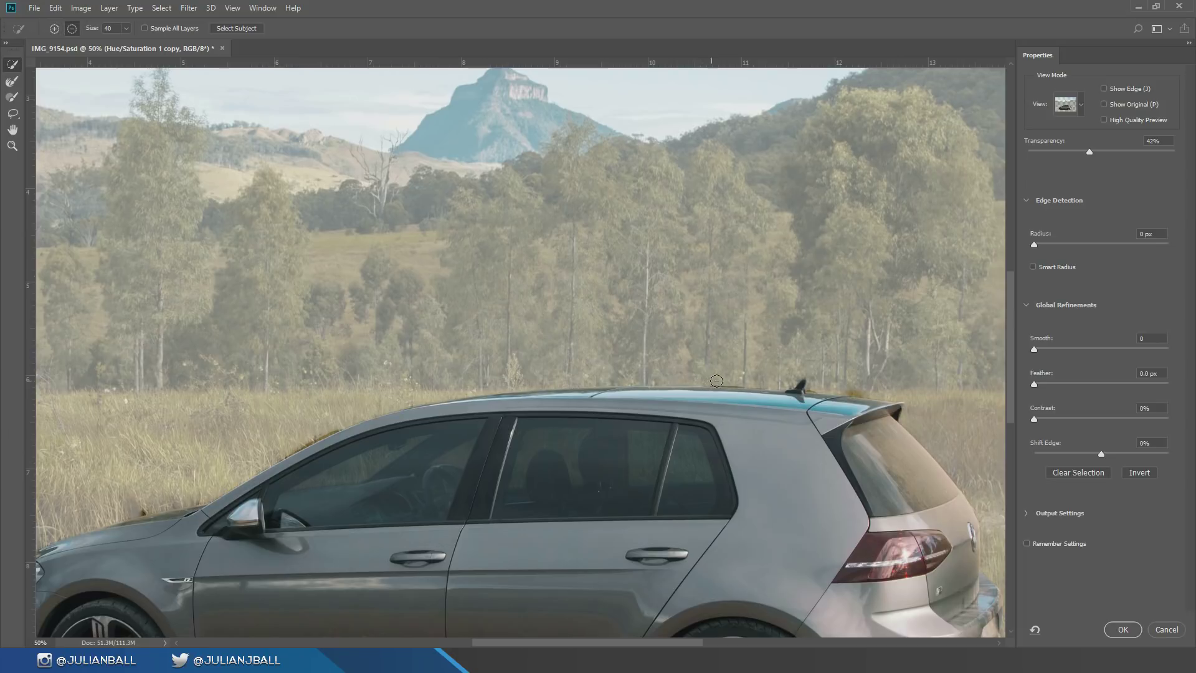
{"action": "left_click_drag", "start_coordinate": [741, 381], "coordinate": [725, 381]}
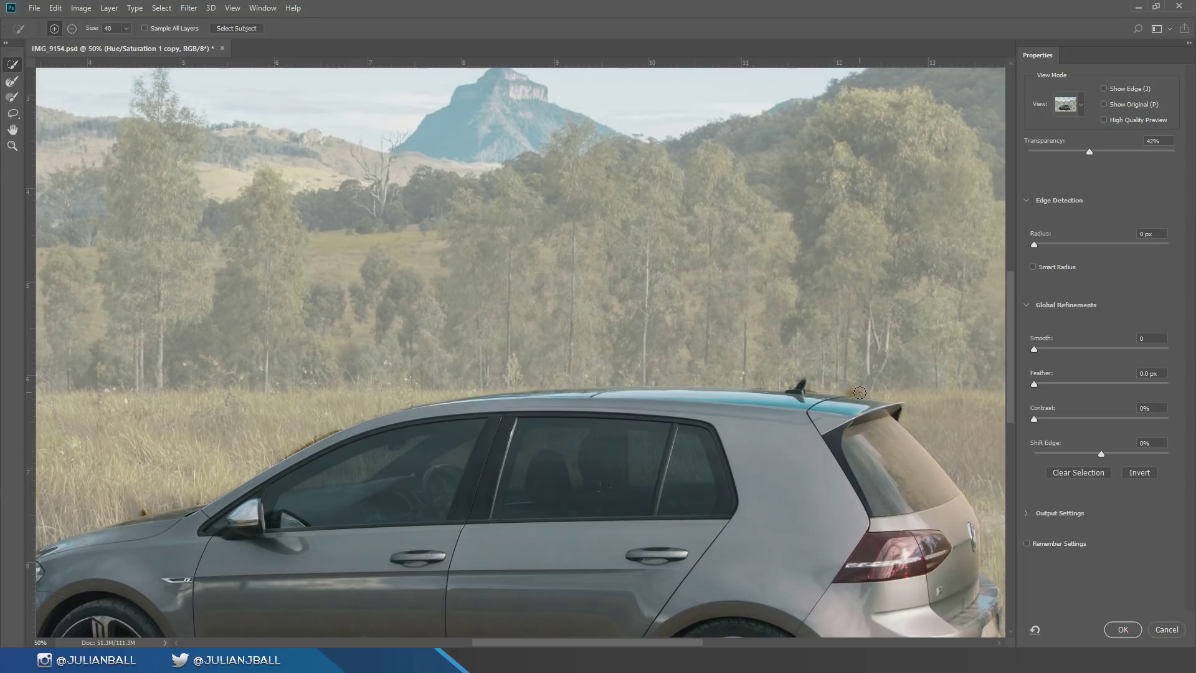
{"action": "left_click_drag", "start_coordinate": [864, 391], "coordinate": [814, 388]}
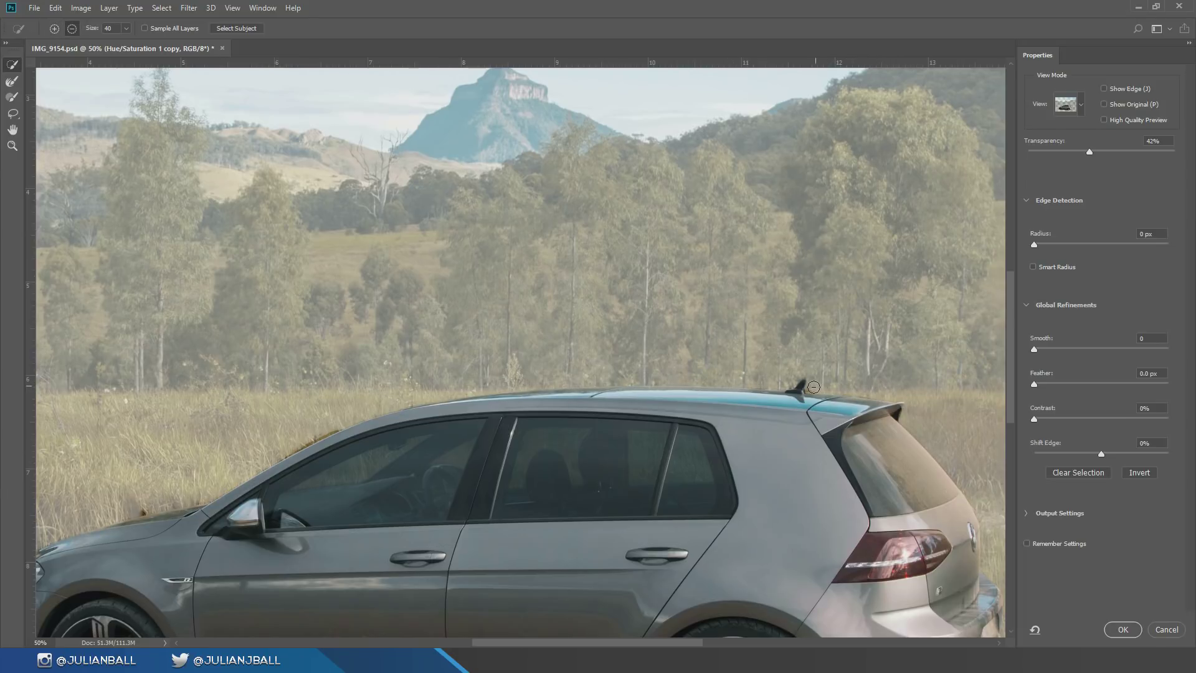
Step: Refine the car selection along the rear spoiler and the back edge of the rear wheel
{"action": "key", "text": "space"}
{"action": "left_click_drag", "start_coordinate": [932, 474], "coordinate": [777, 419]}
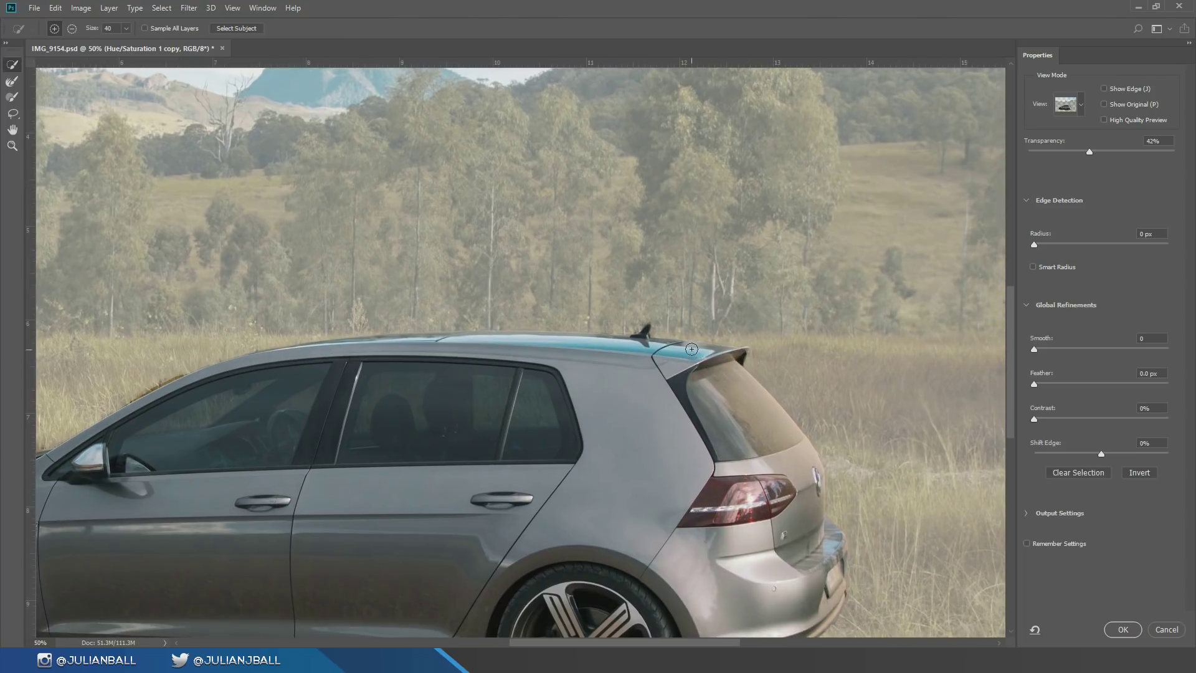
{"action": "mouse_move", "coordinate": [679, 347]}
{"action": "left_mouse_down"}
{"action": "mouse_move", "coordinate": [735, 355]}
{"action": "mouse_move", "coordinate": [720, 363]}
{"action": "left_mouse_up"}
{"action": "left_click_drag", "start_coordinate": [870, 515], "coordinate": [748, 337]}
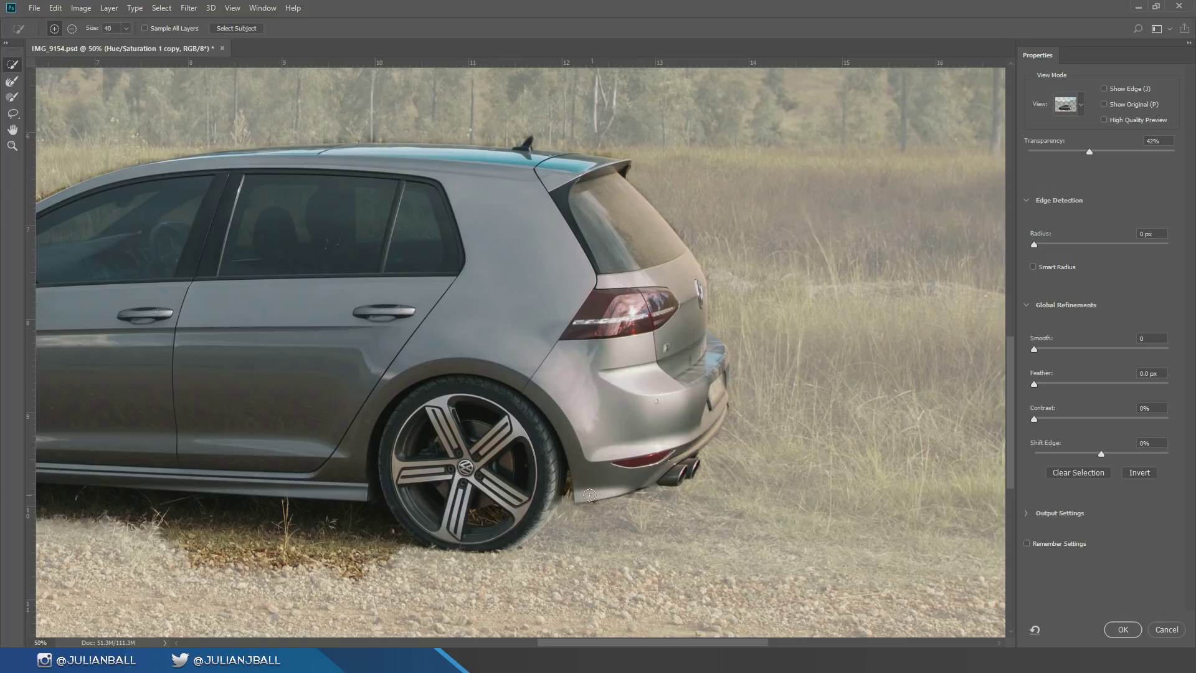
{"action": "left_click_drag", "start_coordinate": [515, 535], "coordinate": [706, 453]}
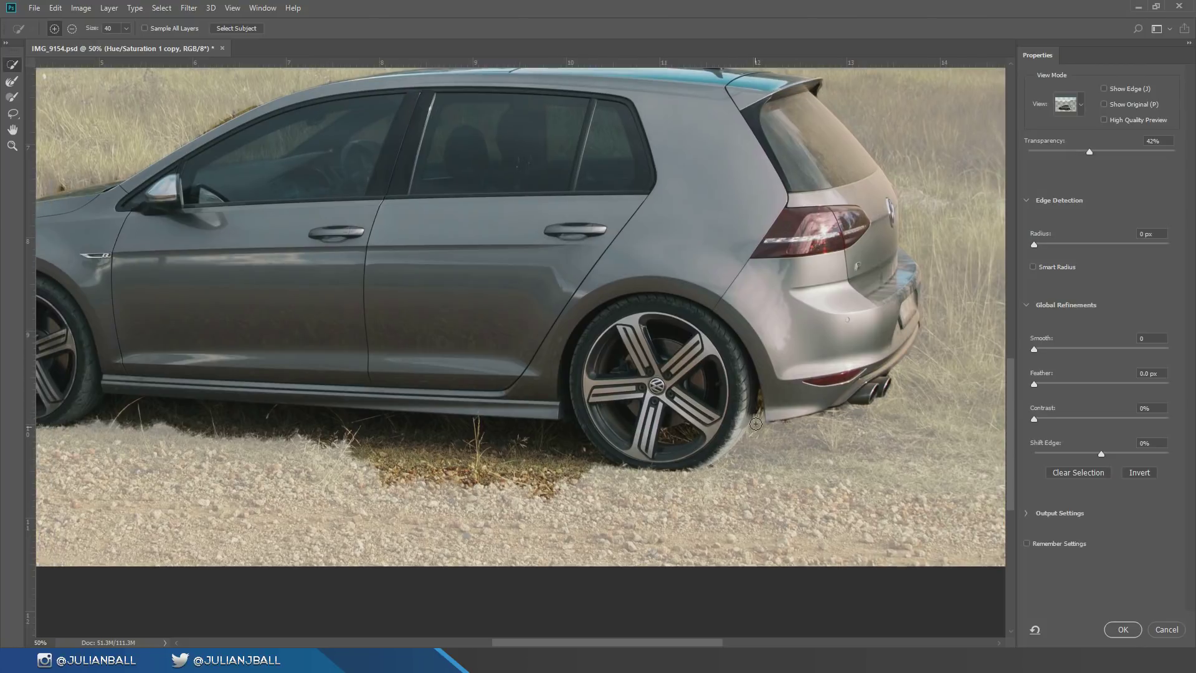
{"action": "mouse_move", "coordinate": [745, 413]}
{"action": "left_mouse_down"}
{"action": "mouse_move", "coordinate": [720, 452]}
{"action": "mouse_move", "coordinate": [740, 424]}
{"action": "left_mouse_up"}
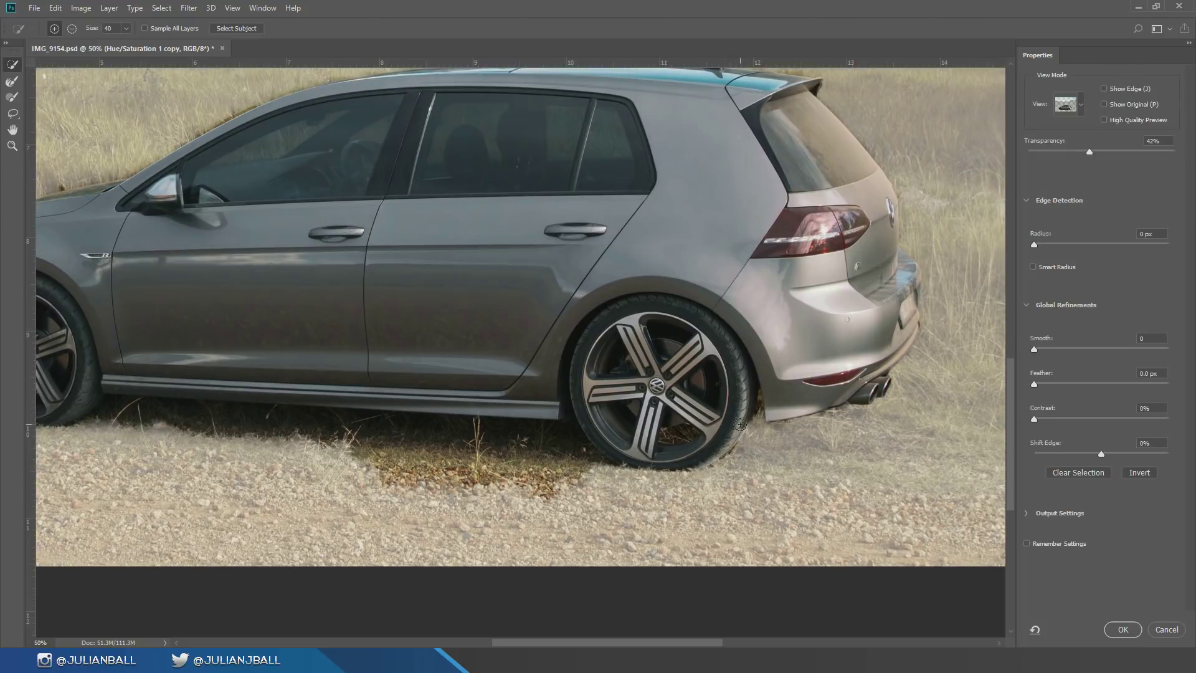
Step: Subtract the shadow and dry grass under the car from the selection, from the rear wheel to below the front bumper
{"action": "mouse_move", "coordinate": [706, 463]}
{"action": "left_mouse_down"}
{"action": "mouse_move", "coordinate": [601, 502]}
{"action": "mouse_move", "coordinate": [552, 467]}
{"action": "mouse_move", "coordinate": [352, 465]}
{"action": "mouse_move", "coordinate": [439, 440]}
{"action": "mouse_move", "coordinate": [541, 448]}
{"action": "left_mouse_up"}
{"action": "left_click", "coordinate": [742, 448], "text": "alt"}
{"action": "left_click_drag", "start_coordinate": [468, 451], "coordinate": [787, 480]}
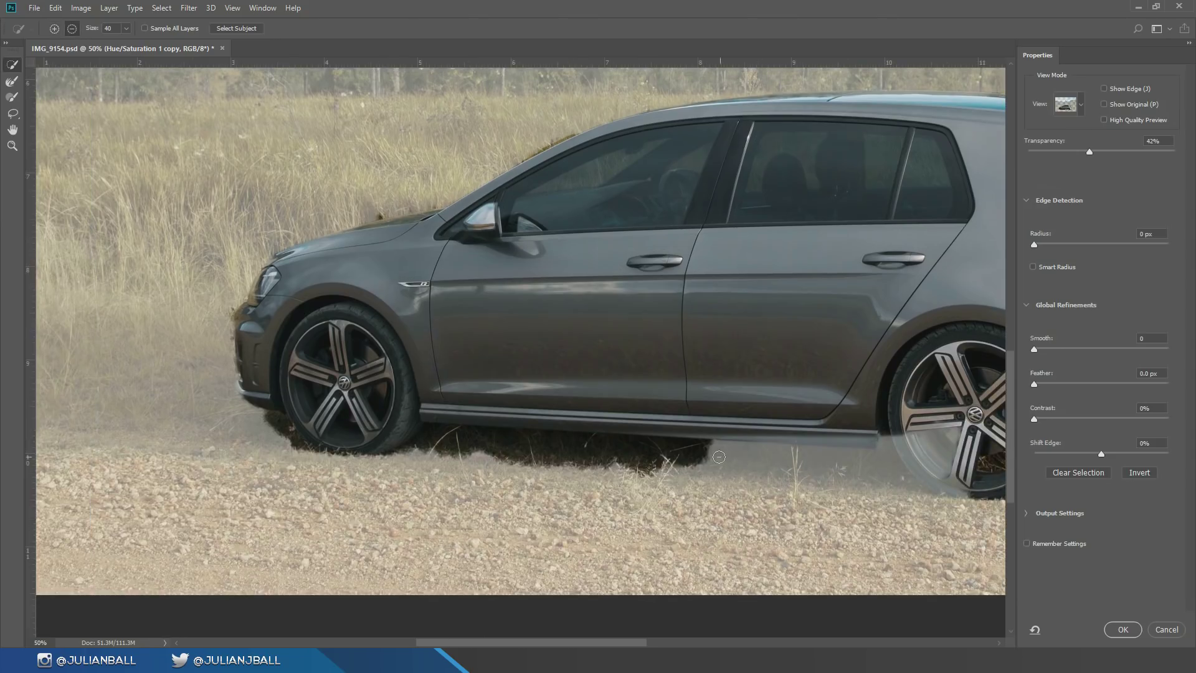
{"action": "mouse_move", "coordinate": [710, 454]}
{"action": "left_mouse_down"}
{"action": "mouse_move", "coordinate": [526, 460]}
{"action": "mouse_move", "coordinate": [433, 449]}
{"action": "mouse_move", "coordinate": [442, 437]}
{"action": "mouse_move", "coordinate": [411, 451]}
{"action": "mouse_move", "coordinate": [412, 430]}
{"action": "mouse_move", "coordinate": [426, 427]}
{"action": "mouse_move", "coordinate": [369, 465]}
{"action": "left_mouse_up"}
{"action": "mouse_move", "coordinate": [272, 426]}
{"action": "left_mouse_down"}
{"action": "mouse_move", "coordinate": [303, 459]}
{"action": "mouse_move", "coordinate": [263, 421]}
{"action": "left_mouse_up"}
Step: Add the lower edge of the side skirt back to the selection with the brush size reduced to 20
{"action": "left_click_drag", "start_coordinate": [438, 414], "coordinate": [816, 438]}
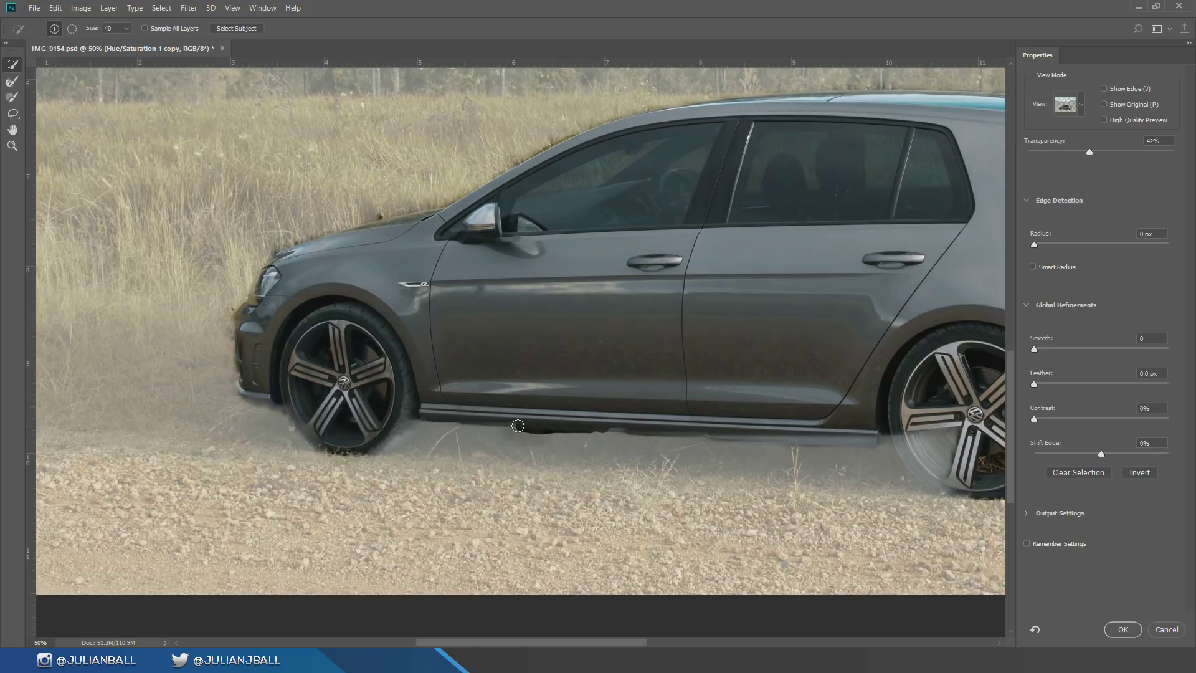
{"action": "scroll", "coordinate": [517, 426], "scroll_direction": "up", "scroll_amount": 2}
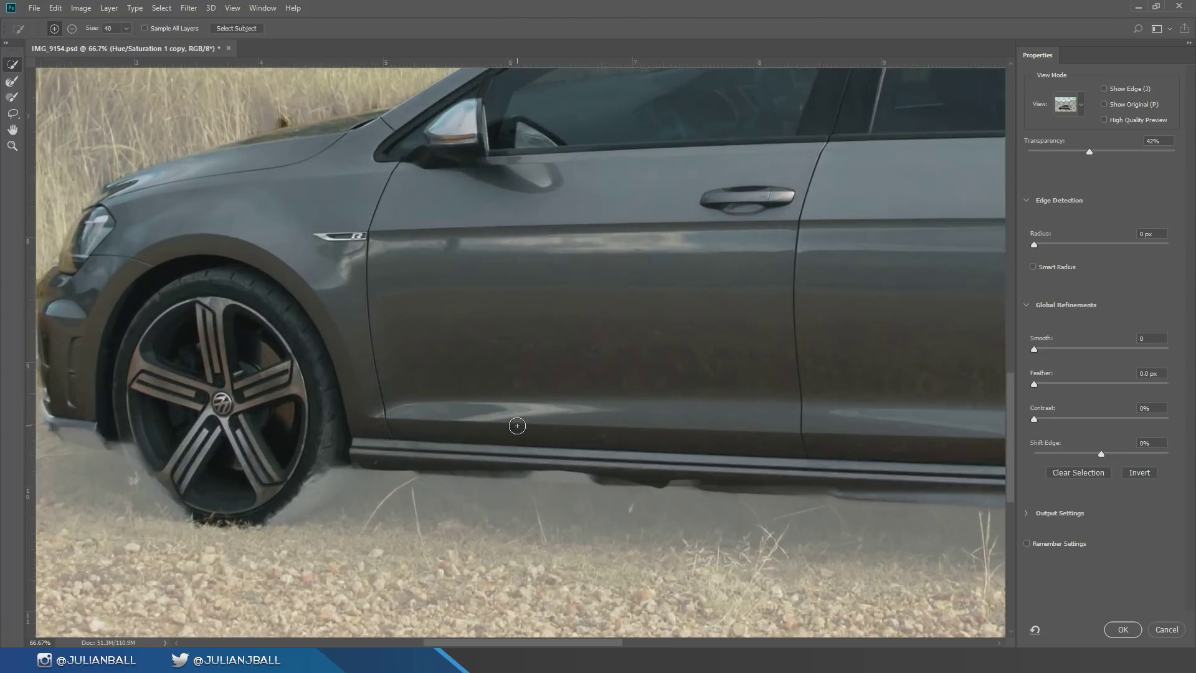
{"action": "key", "text": "bracketleft"}
{"action": "key", "text": "bracketleft"}
{"action": "key", "text": "bracketleft"}
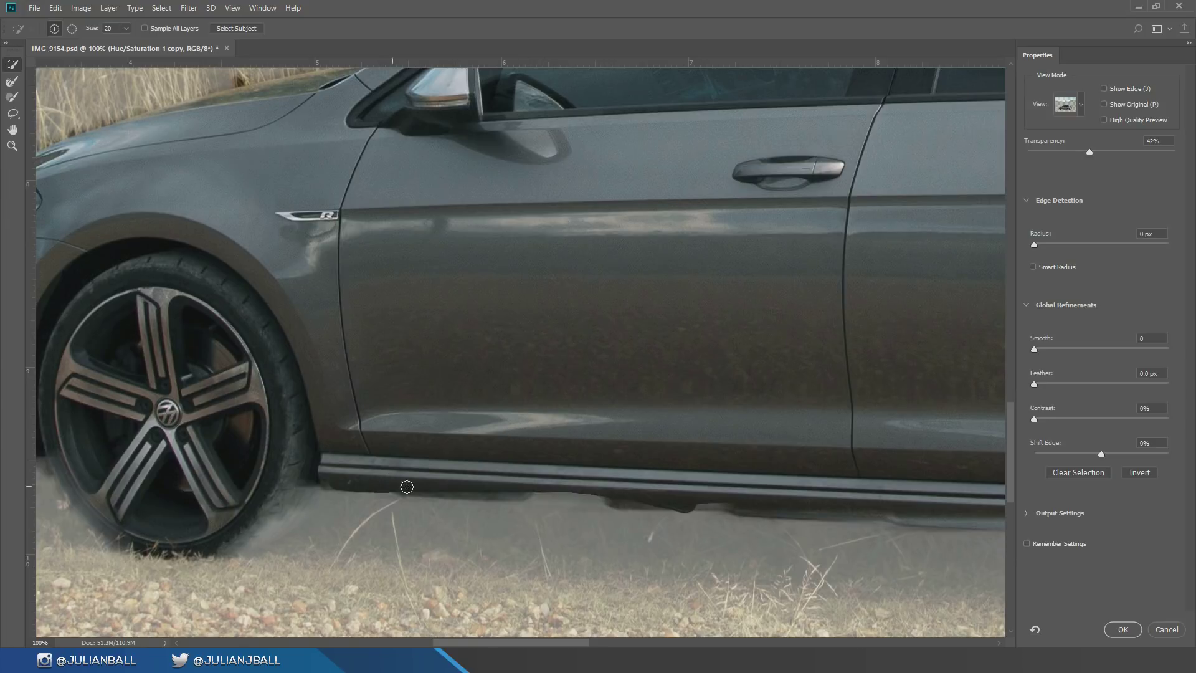
{"action": "mouse_move", "coordinate": [691, 500]}
{"action": "left_mouse_down"}
{"action": "mouse_move", "coordinate": [745, 511]}
{"action": "mouse_move", "coordinate": [329, 488]}
{"action": "left_mouse_up"}
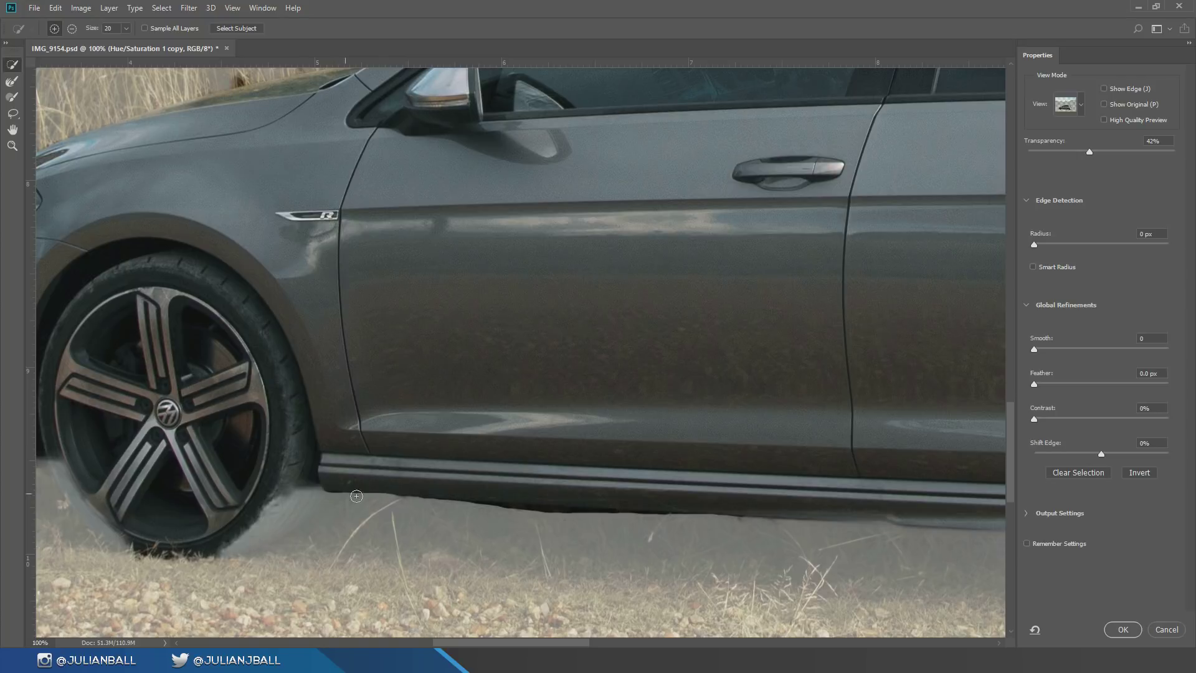
{"action": "left_click_drag", "start_coordinate": [646, 518], "coordinate": [635, 518]}
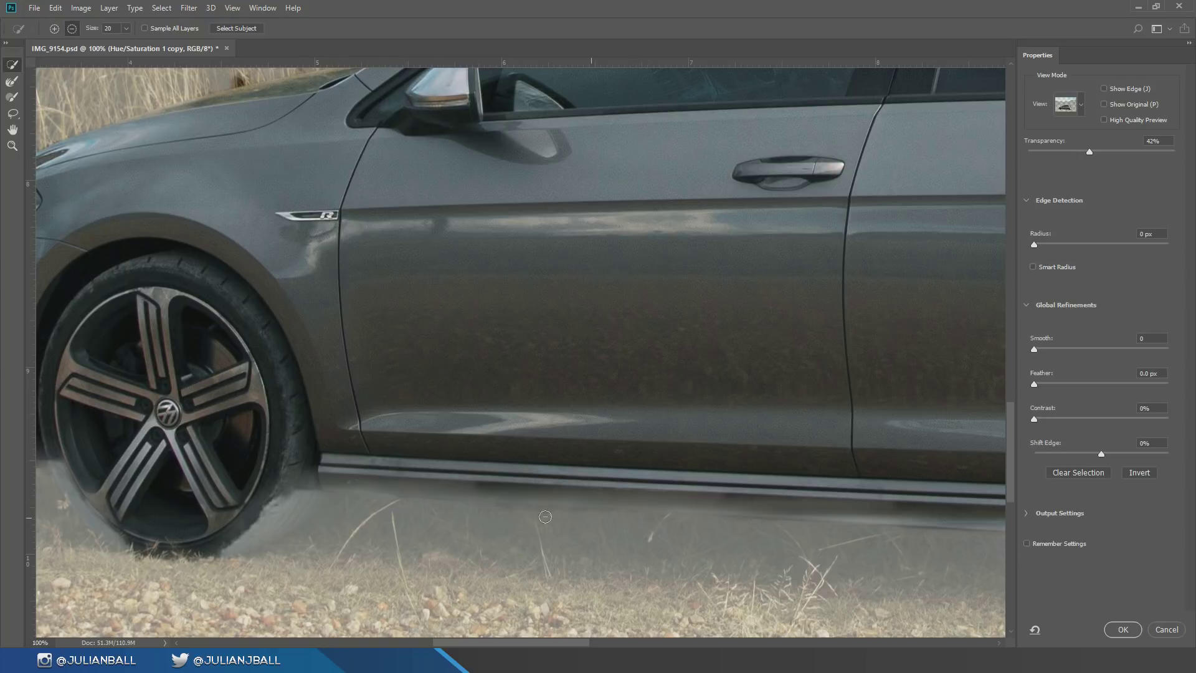
{"action": "key", "text": "ctrl+z"}
Step: Restore the missing lower part of the rear wheel to the selection, undoing stray strokes
{"action": "left_click_drag", "start_coordinate": [756, 539], "coordinate": [497, 494]}
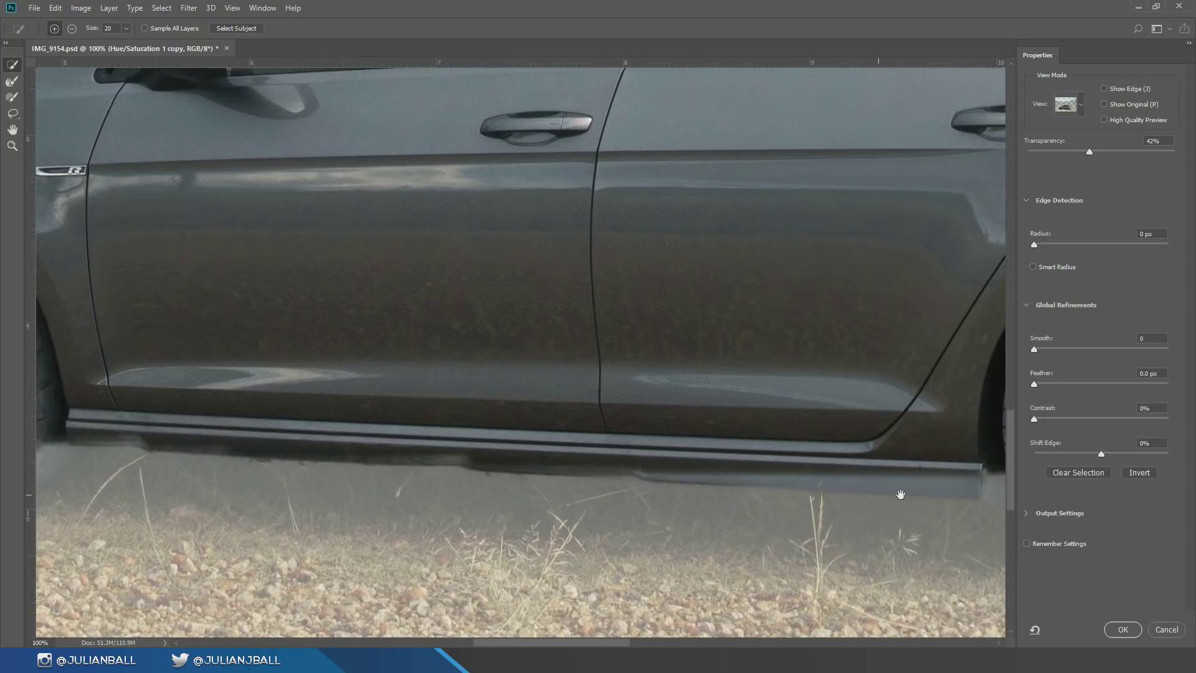
{"action": "left_click_drag", "start_coordinate": [891, 490], "coordinate": [566, 456]}
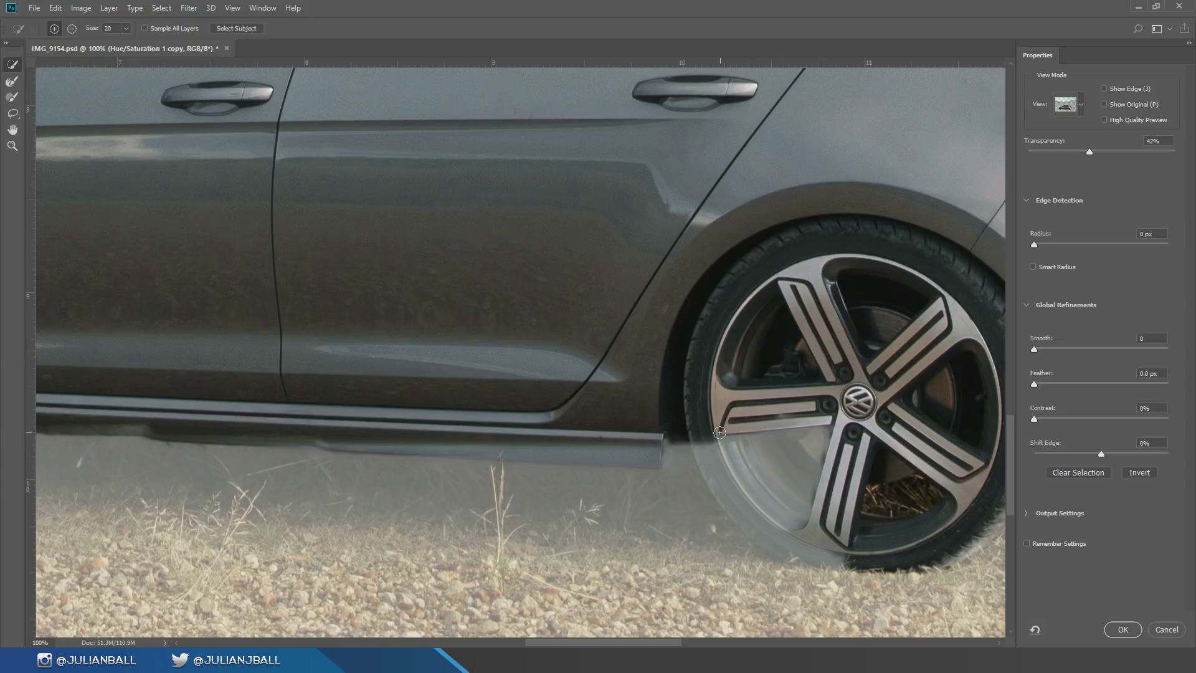
{"action": "mouse_move", "coordinate": [719, 431]}
{"action": "left_mouse_down"}
{"action": "mouse_move", "coordinate": [744, 480]}
{"action": "mouse_move", "coordinate": [782, 514]}
{"action": "mouse_move", "coordinate": [836, 521]}
{"action": "mouse_move", "coordinate": [818, 537]}
{"action": "mouse_move", "coordinate": [734, 504]}
{"action": "mouse_move", "coordinate": [715, 462]}
{"action": "mouse_move", "coordinate": [706, 481]}
{"action": "mouse_move", "coordinate": [703, 444]}
{"action": "mouse_move", "coordinate": [762, 516]}
{"action": "mouse_move", "coordinate": [812, 539]}
{"action": "mouse_move", "coordinate": [890, 540]}
{"action": "mouse_move", "coordinate": [756, 540]}
{"action": "mouse_move", "coordinate": [751, 561]}
{"action": "mouse_move", "coordinate": [737, 553]}
{"action": "mouse_move", "coordinate": [755, 561]}
{"action": "mouse_move", "coordinate": [717, 543]}
{"action": "mouse_move", "coordinate": [808, 560]}
{"action": "mouse_move", "coordinate": [799, 539]}
{"action": "mouse_move", "coordinate": [832, 548]}
{"action": "mouse_move", "coordinate": [764, 526]}
{"action": "mouse_move", "coordinate": [802, 552]}
{"action": "mouse_move", "coordinate": [582, 477]}
{"action": "mouse_move", "coordinate": [615, 495]}
{"action": "mouse_move", "coordinate": [568, 500]}
{"action": "left_mouse_up"}
{"action": "key", "text": "ctrl+z"}
{"action": "key", "text": "ctrl+z"}
{"action": "key", "text": "ctrl+z"}
{"action": "key", "text": "ctrl+z"}
{"action": "key", "text": "ctrl+z"}
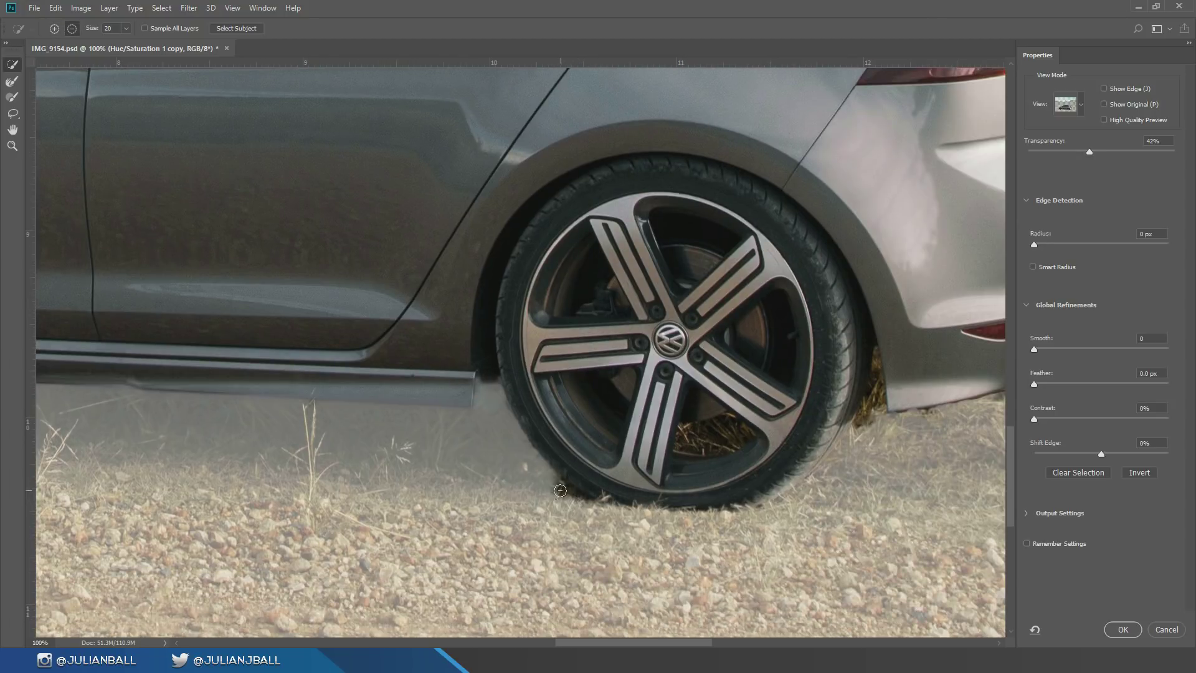
Step: Clean the selection along the bottom of the rear tyre and subtract the grass between the tyre and rear bumper
{"action": "left_click", "coordinate": [562, 500], "text": "alt"}
{"action": "left_click", "coordinate": [555, 507], "text": "alt"}
{"action": "left_click", "coordinate": [710, 517], "text": "alt"}
{"action": "left_click", "coordinate": [762, 517], "text": "alt"}
{"action": "left_click", "coordinate": [784, 477]}
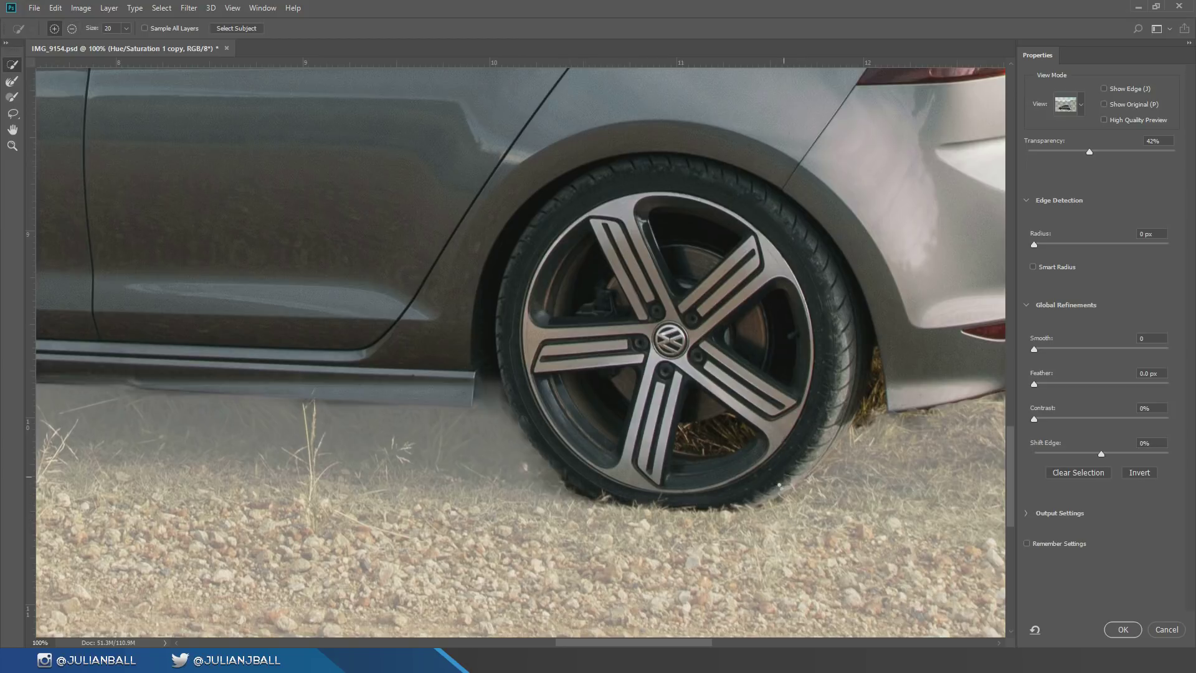
{"action": "left_click_drag", "start_coordinate": [763, 493], "coordinate": [793, 480]}
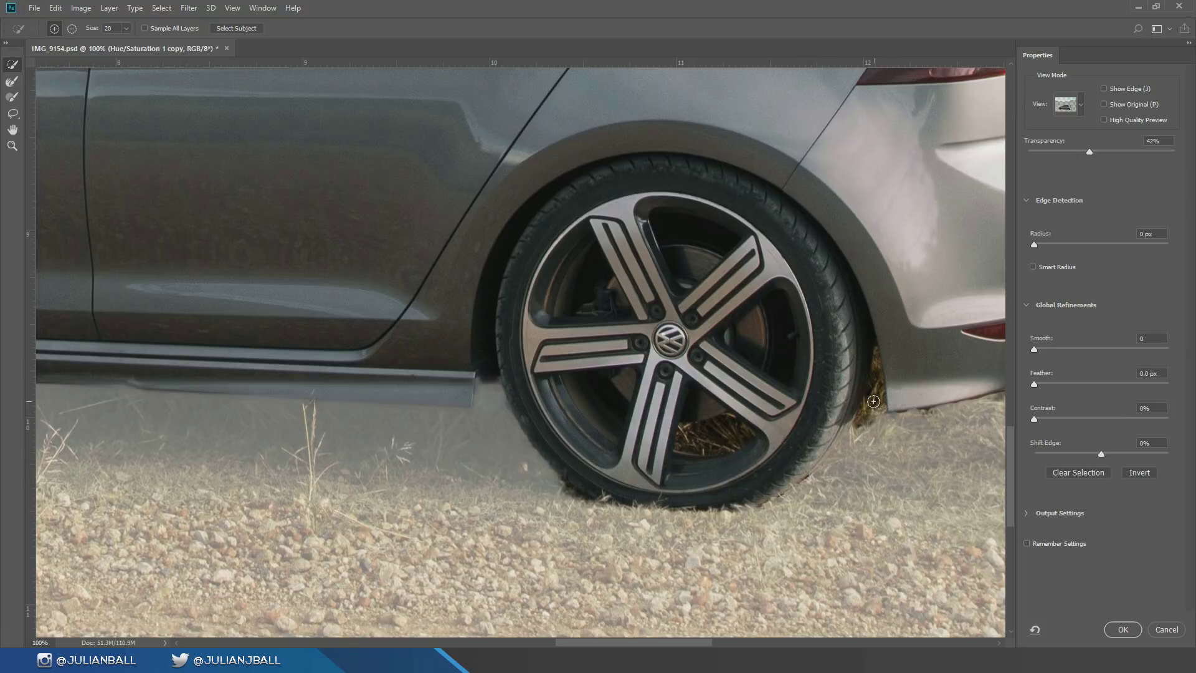
{"action": "left_click_drag", "start_coordinate": [873, 399], "coordinate": [866, 416], "text": "alt"}
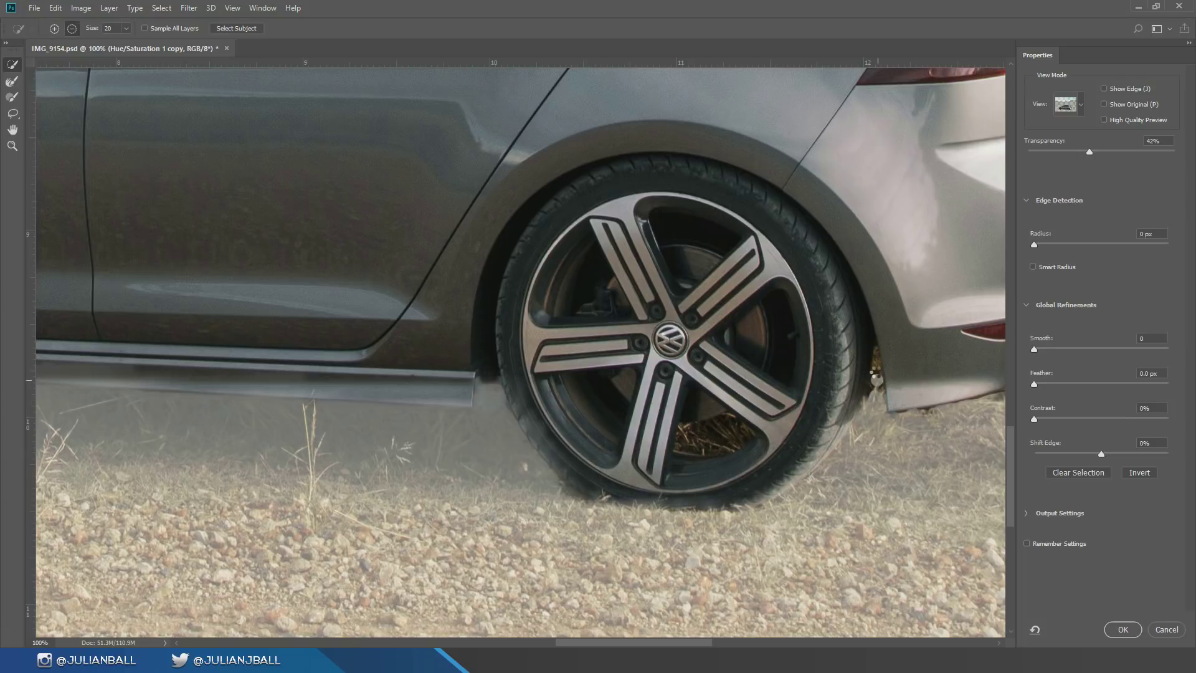
{"action": "mouse_move", "coordinate": [875, 361]}
{"action": "left_mouse_down", "text": "alt"}
{"action": "mouse_move", "coordinate": [873, 392]}
{"action": "mouse_move", "coordinate": [857, 397]}
{"action": "left_mouse_up", "text": "alt"}
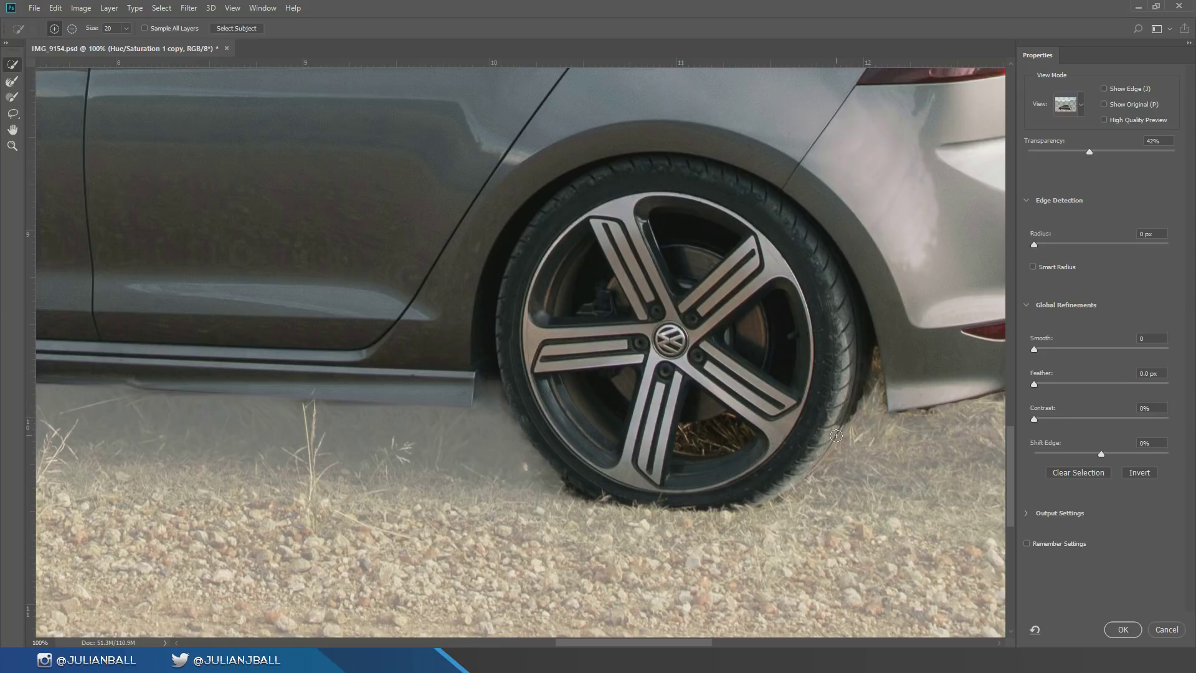
Step: Add the front tyre's lower edge to the selection and subtract the ground spill beside it
{"action": "left_click_drag", "start_coordinate": [525, 444], "coordinate": [996, 502]}
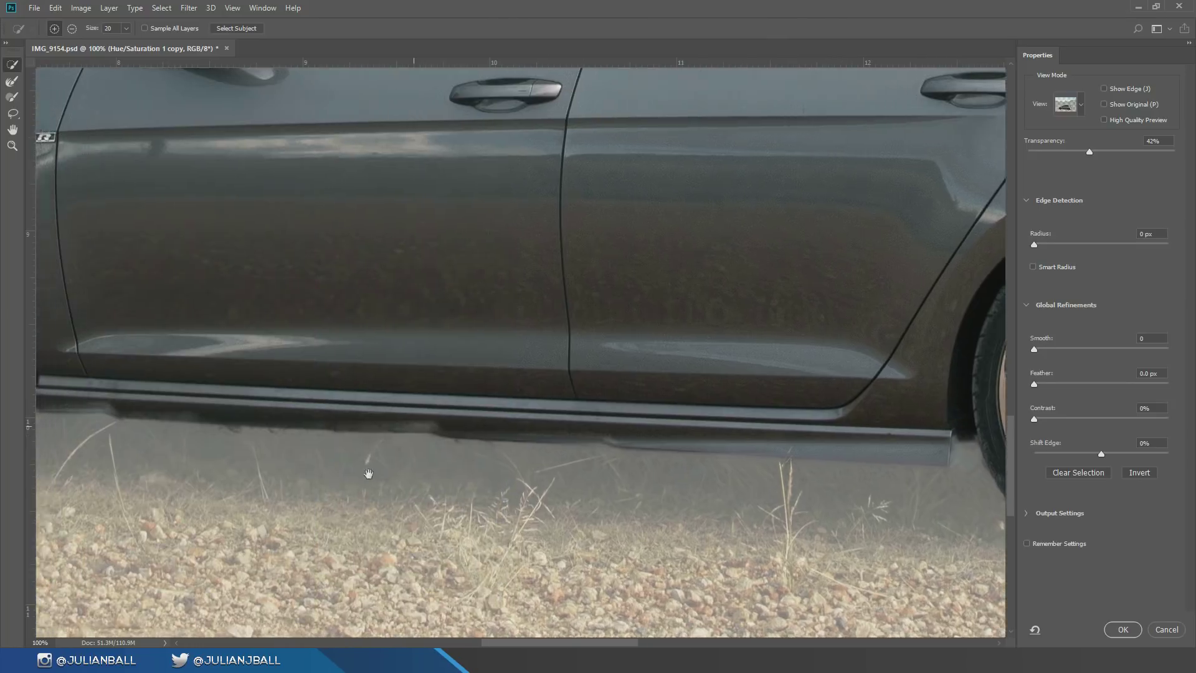
{"action": "left_click_drag", "start_coordinate": [369, 468], "coordinate": [519, 471]}
{"action": "key", "text": "alt"}
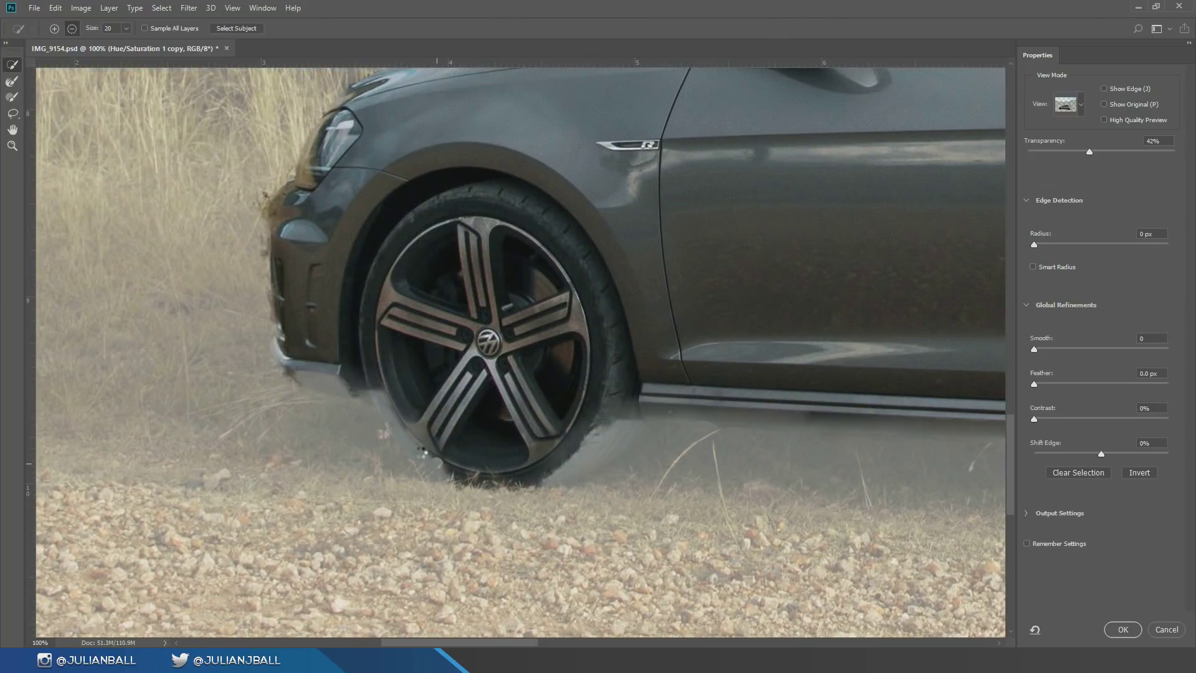
{"action": "mouse_move", "coordinate": [423, 454]}
{"action": "left_mouse_down"}
{"action": "mouse_move", "coordinate": [402, 429]}
{"action": "mouse_move", "coordinate": [430, 462]}
{"action": "mouse_move", "coordinate": [398, 409]}
{"action": "left_mouse_up"}
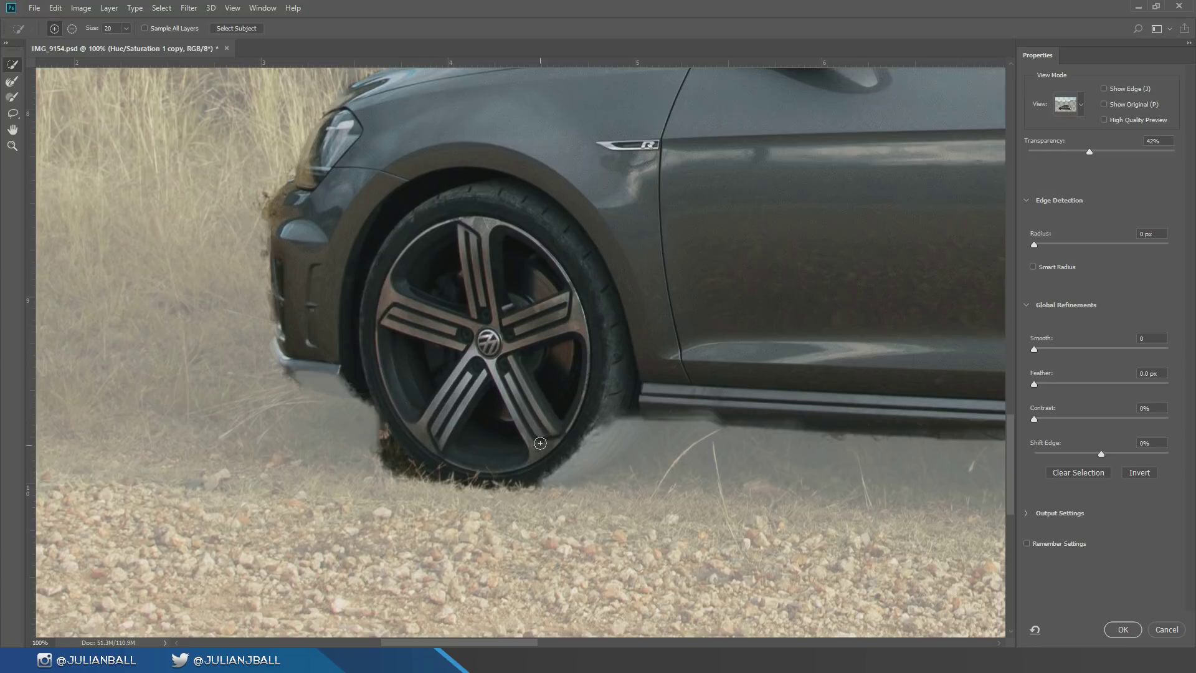
{"action": "mouse_move", "coordinate": [600, 426]}
{"action": "left_mouse_down"}
{"action": "mouse_move", "coordinate": [580, 455]}
{"action": "mouse_move", "coordinate": [607, 433]}
{"action": "left_mouse_up"}
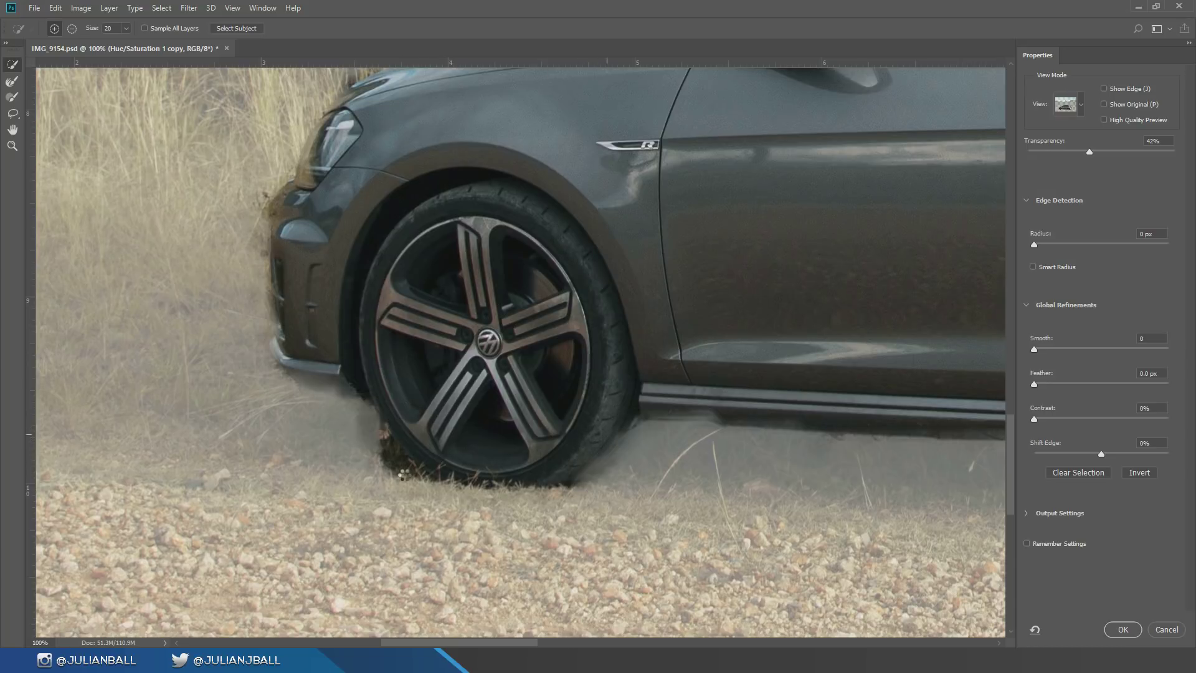
{"action": "mouse_move", "coordinate": [404, 472]}
{"action": "left_mouse_down"}
{"action": "mouse_move", "coordinate": [384, 452]}
{"action": "mouse_move", "coordinate": [420, 477]}
{"action": "left_mouse_up"}
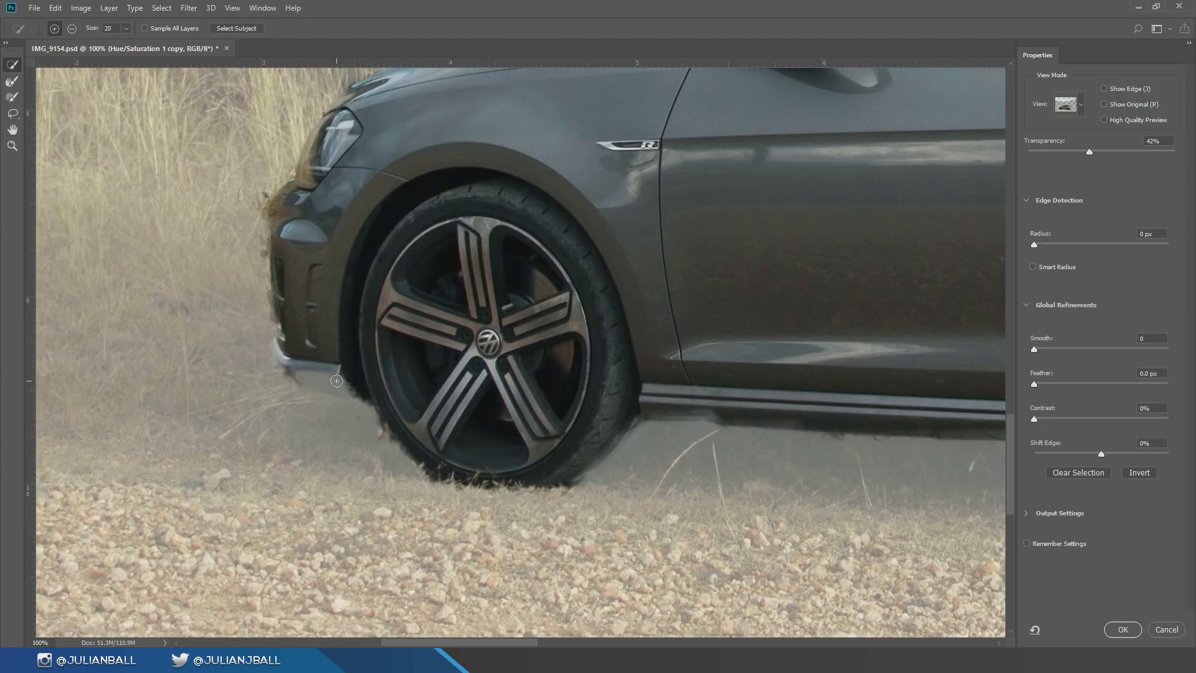
Step: Refine the selection along the front bumper, adding its lower lip and subtracting the grass at its front edge
{"action": "left_click_drag", "start_coordinate": [337, 381], "coordinate": [325, 381]}
{"action": "mouse_move", "coordinate": [316, 378]}
{"action": "left_mouse_down"}
{"action": "mouse_move", "coordinate": [291, 343]}
{"action": "mouse_move", "coordinate": [404, 508]}
{"action": "left_mouse_up"}
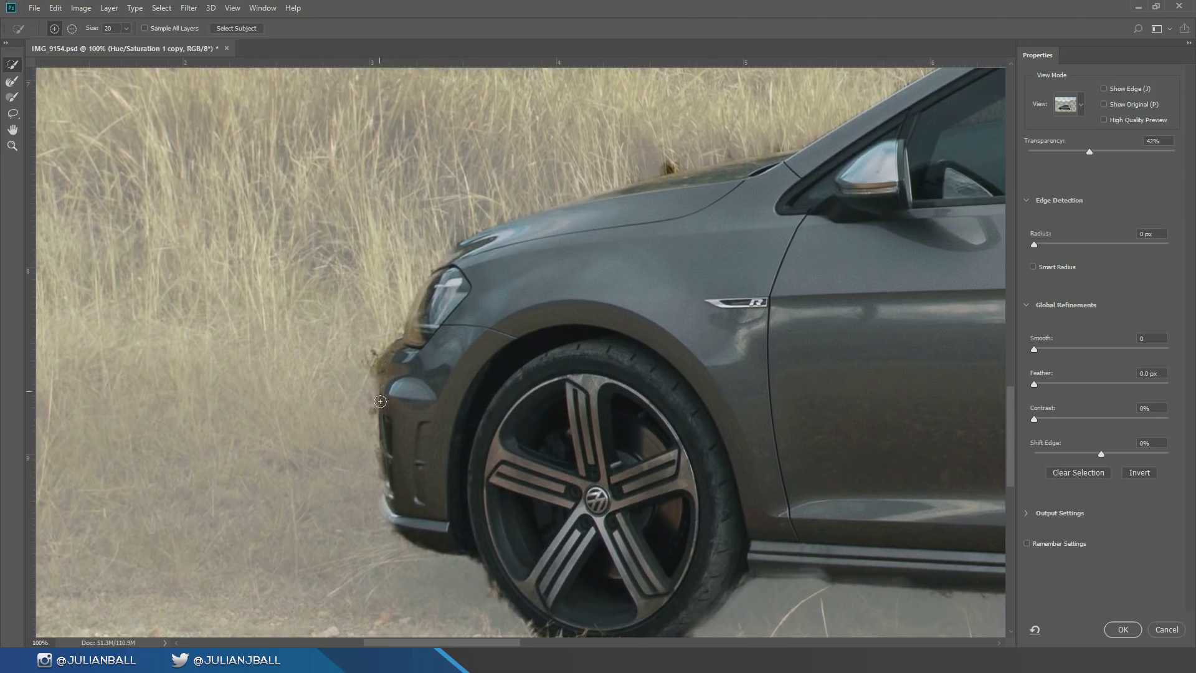
{"action": "mouse_move", "coordinate": [380, 401]}
{"action": "left_mouse_down"}
{"action": "mouse_move", "coordinate": [374, 439]}
{"action": "mouse_move", "coordinate": [373, 373]}
{"action": "mouse_move", "coordinate": [387, 339]}
{"action": "left_mouse_up"}
Step: Subtract the grass spill above the bonnet and along the windscreen pillar, and accept the refined car selection
{"action": "left_click_drag", "start_coordinate": [620, 336], "coordinate": [321, 429]}
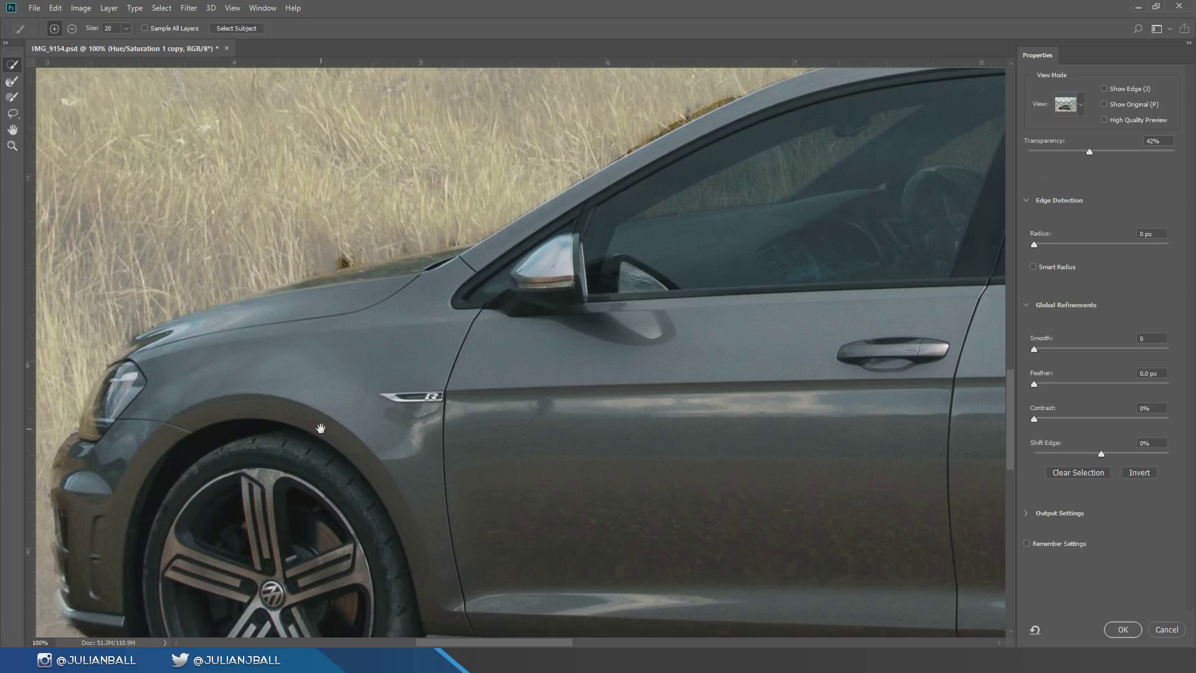
{"action": "left_click_drag", "start_coordinate": [370, 331], "coordinate": [249, 477]}
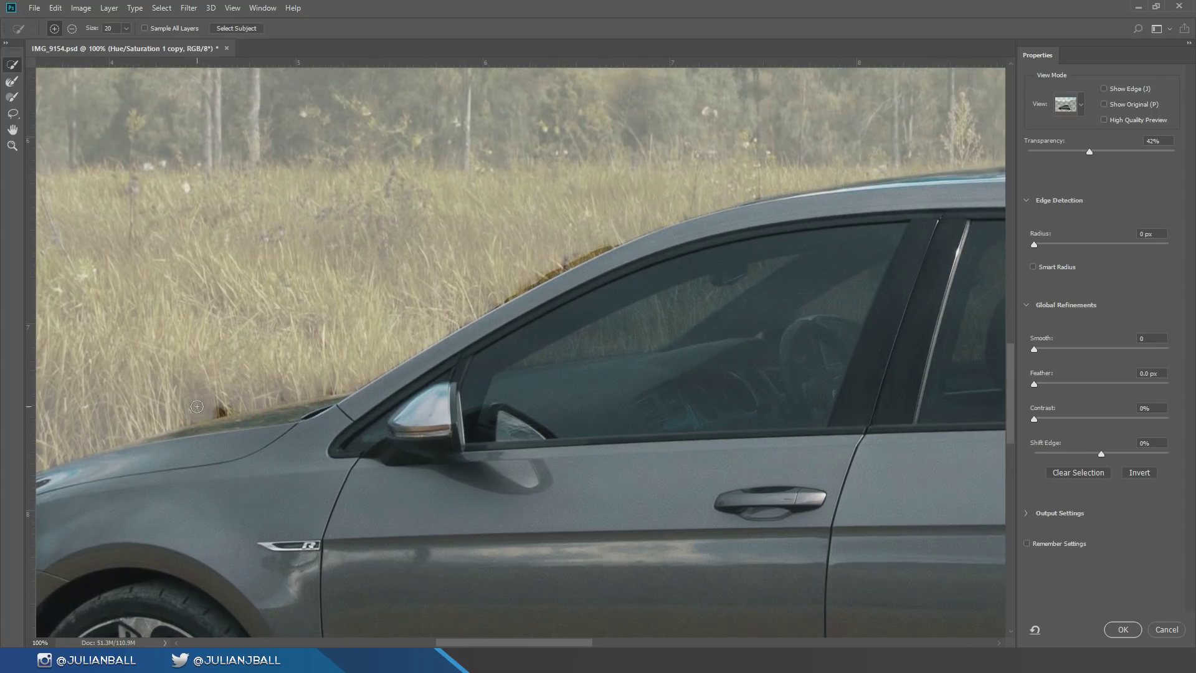
{"action": "mouse_move", "coordinate": [216, 410]}
{"action": "left_mouse_down"}
{"action": "mouse_move", "coordinate": [241, 405]}
{"action": "mouse_move", "coordinate": [203, 408]}
{"action": "left_mouse_up"}
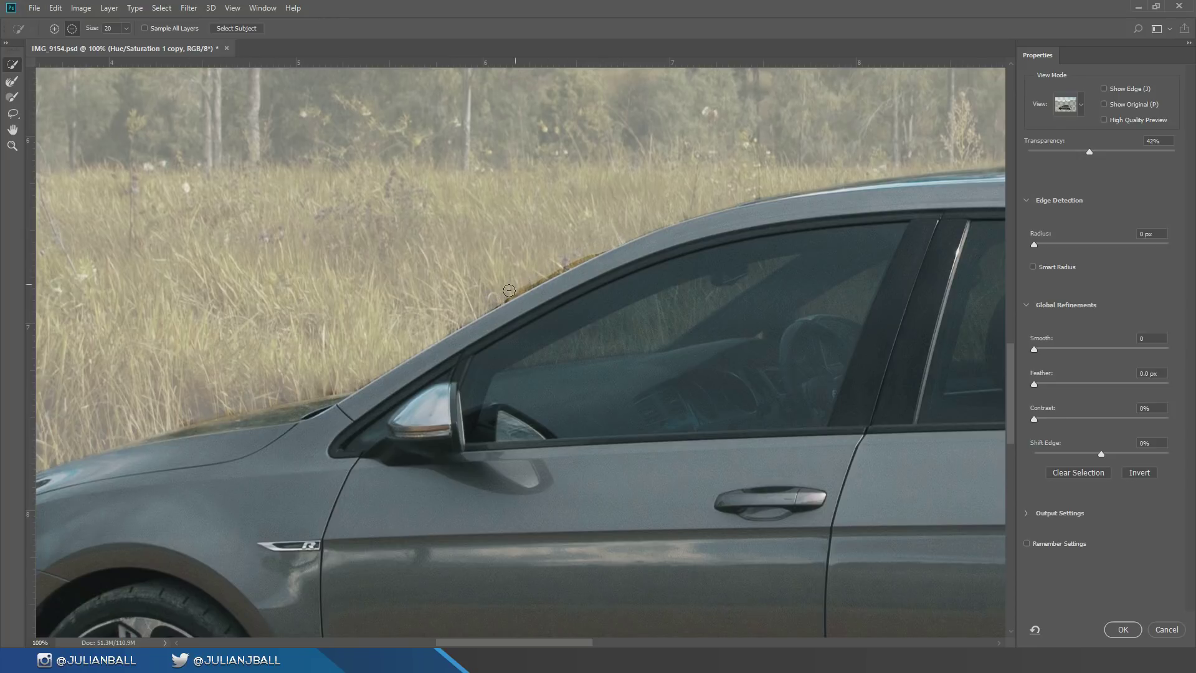
{"action": "mouse_move", "coordinate": [509, 290]}
{"action": "left_mouse_down"}
{"action": "mouse_move", "coordinate": [591, 249]}
{"action": "mouse_move", "coordinate": [581, 256]}
{"action": "left_mouse_up"}
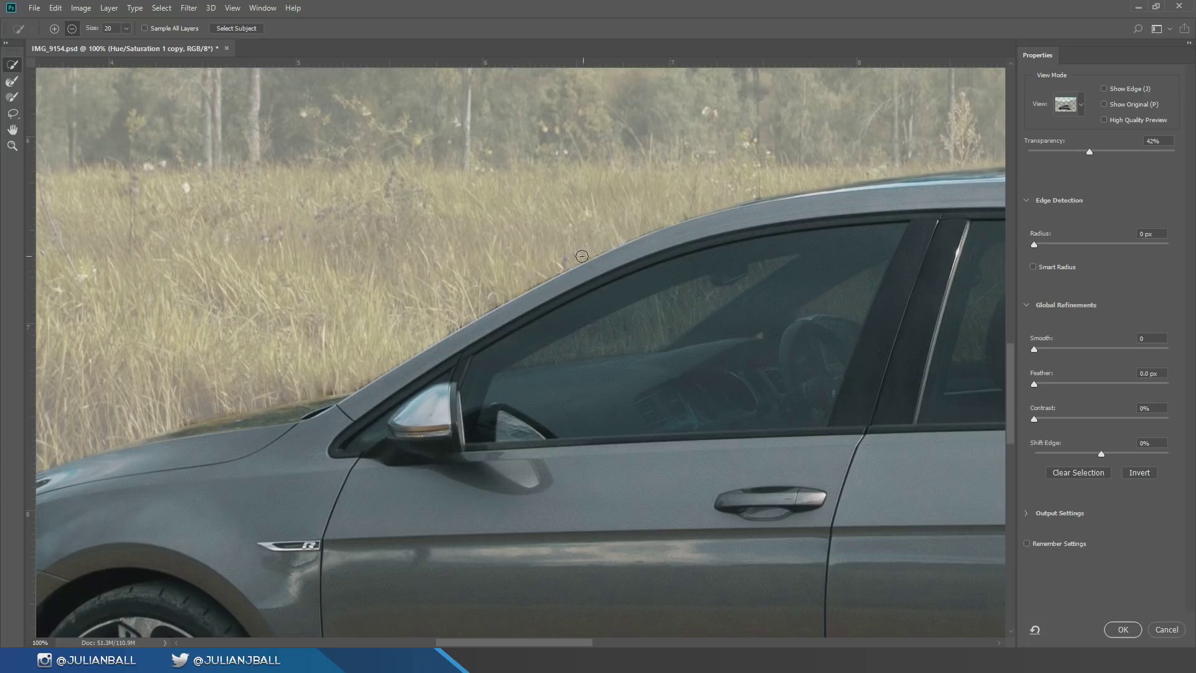
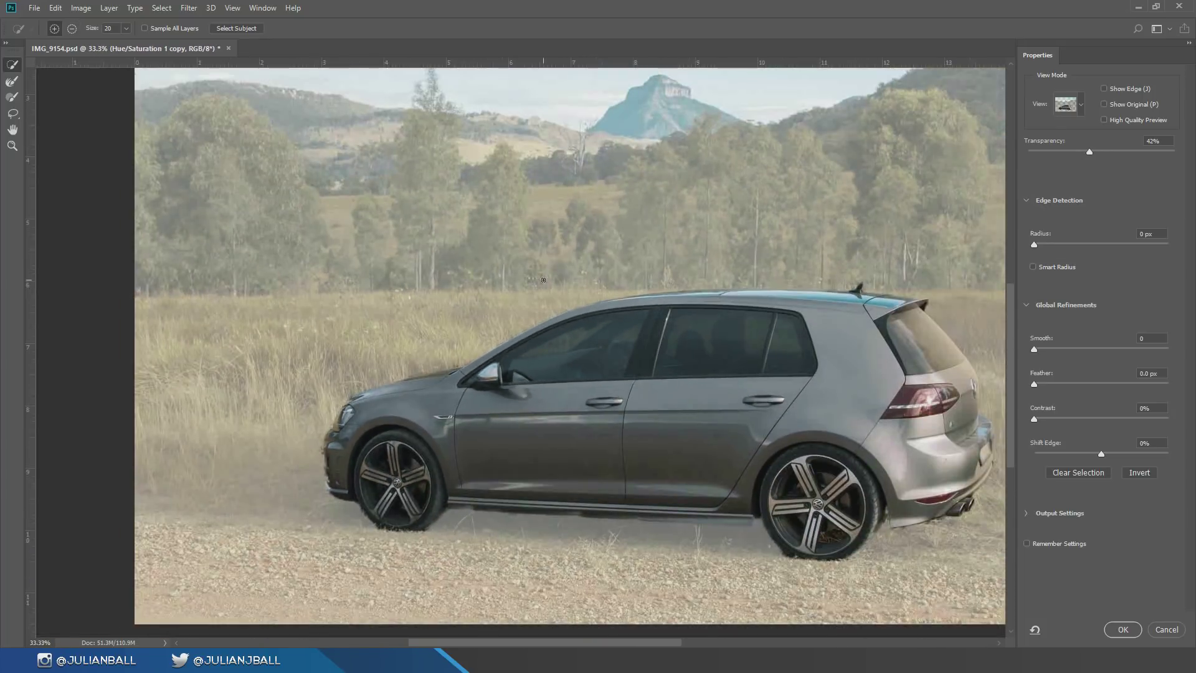
{"action": "left_click", "coordinate": [1115, 624]}
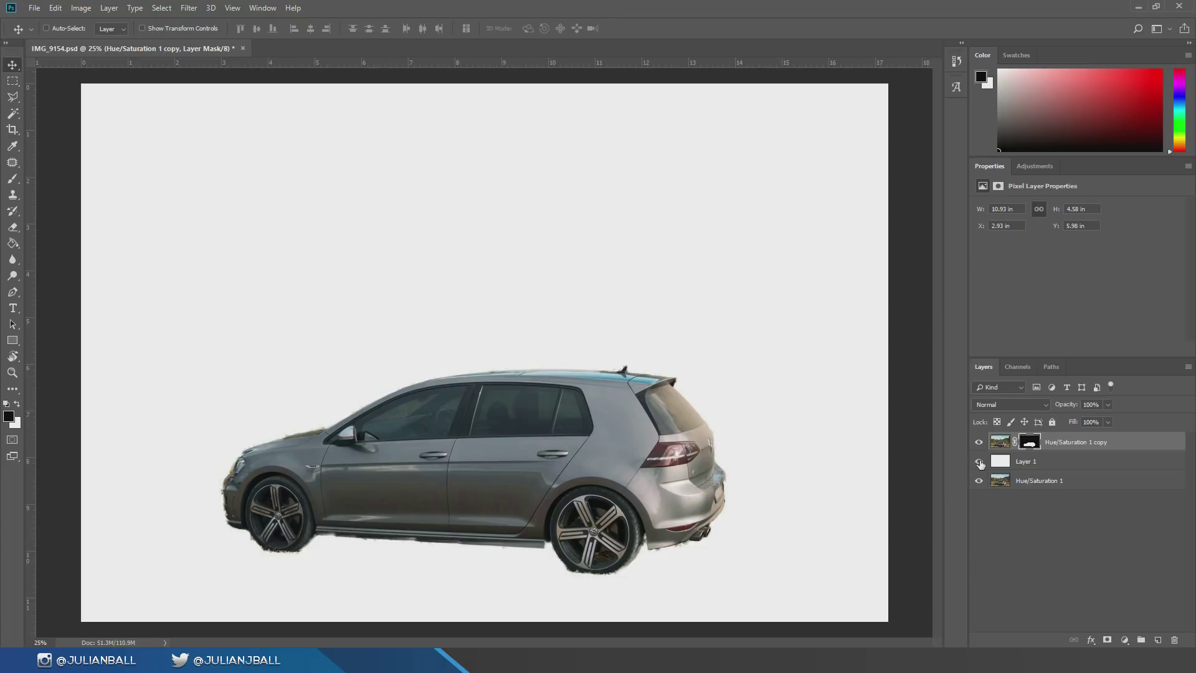
Step: Hide the white Layer 1 and start a Path Blur on the Hue/Saturation 1 background layer
{"action": "left_click", "coordinate": [979, 462]}
{"action": "left_click", "coordinate": [1020, 464]}
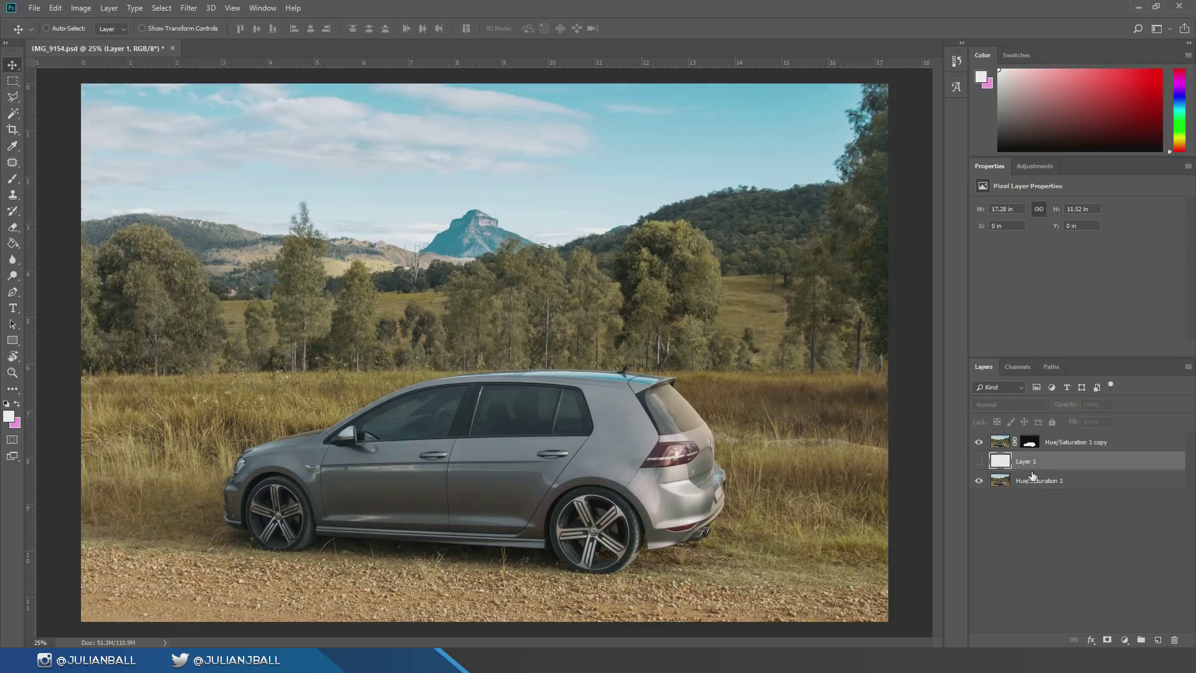
{"action": "left_click", "coordinate": [1034, 483]}
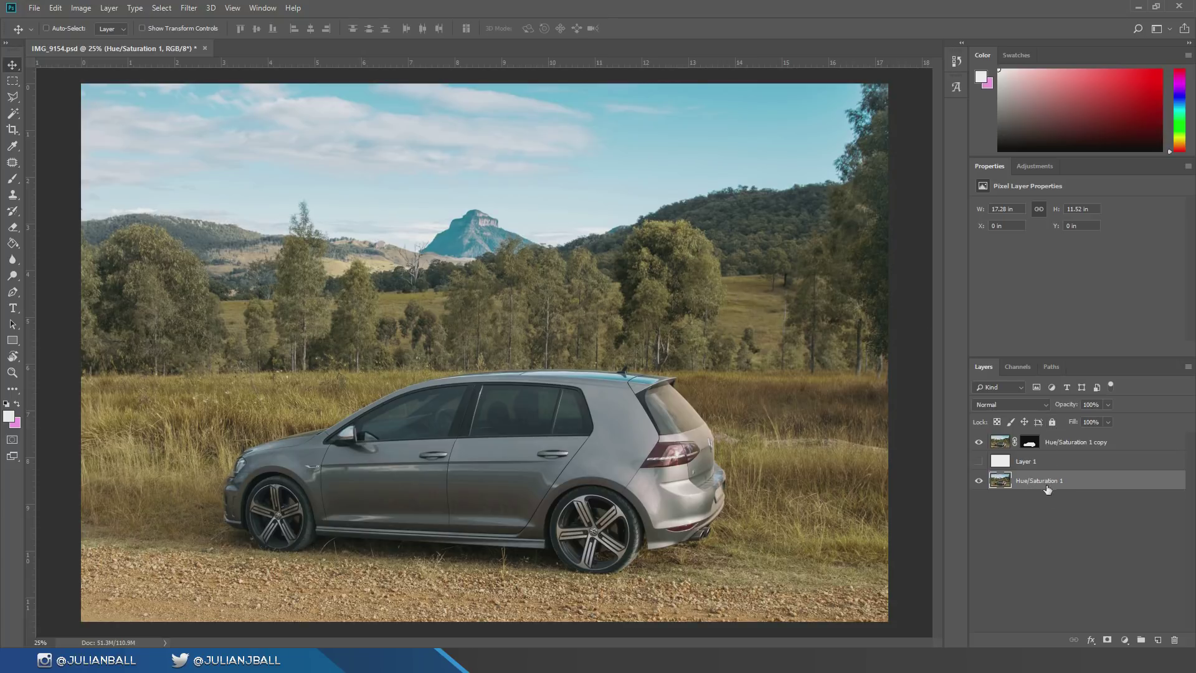
{"action": "left_click", "coordinate": [189, 8]}
{"action": "mouse_move", "coordinate": [211, 8]}
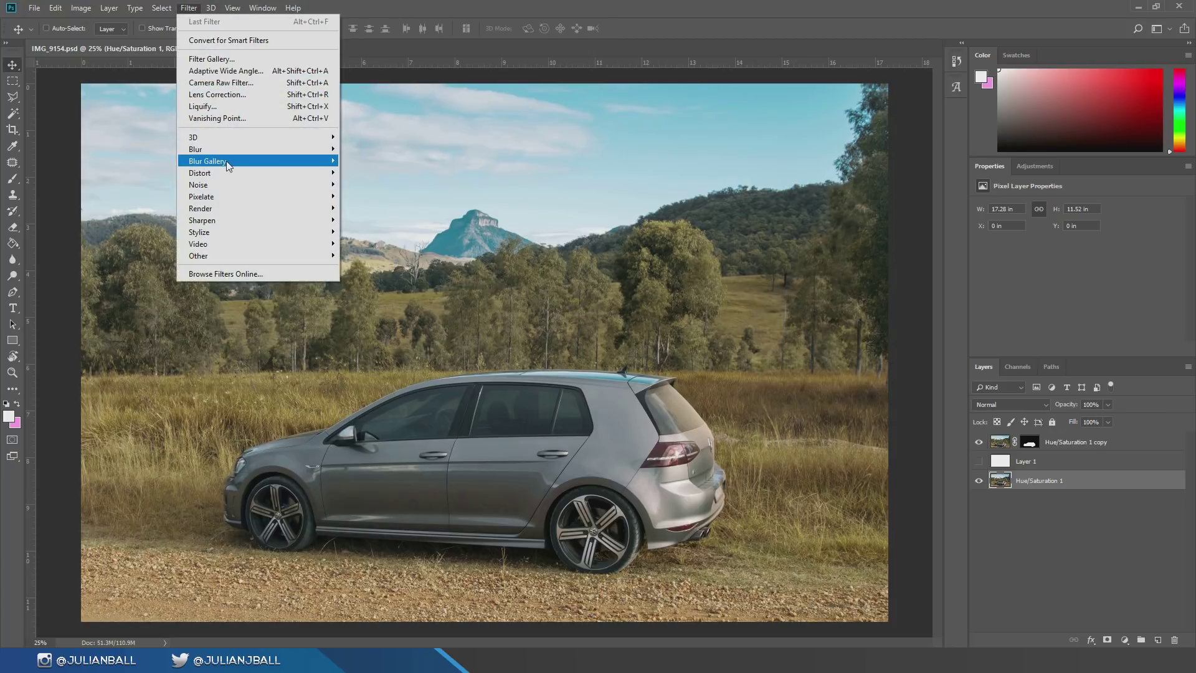
{"action": "mouse_move", "coordinate": [228, 163]}
{"action": "left_click", "coordinate": [367, 196]}
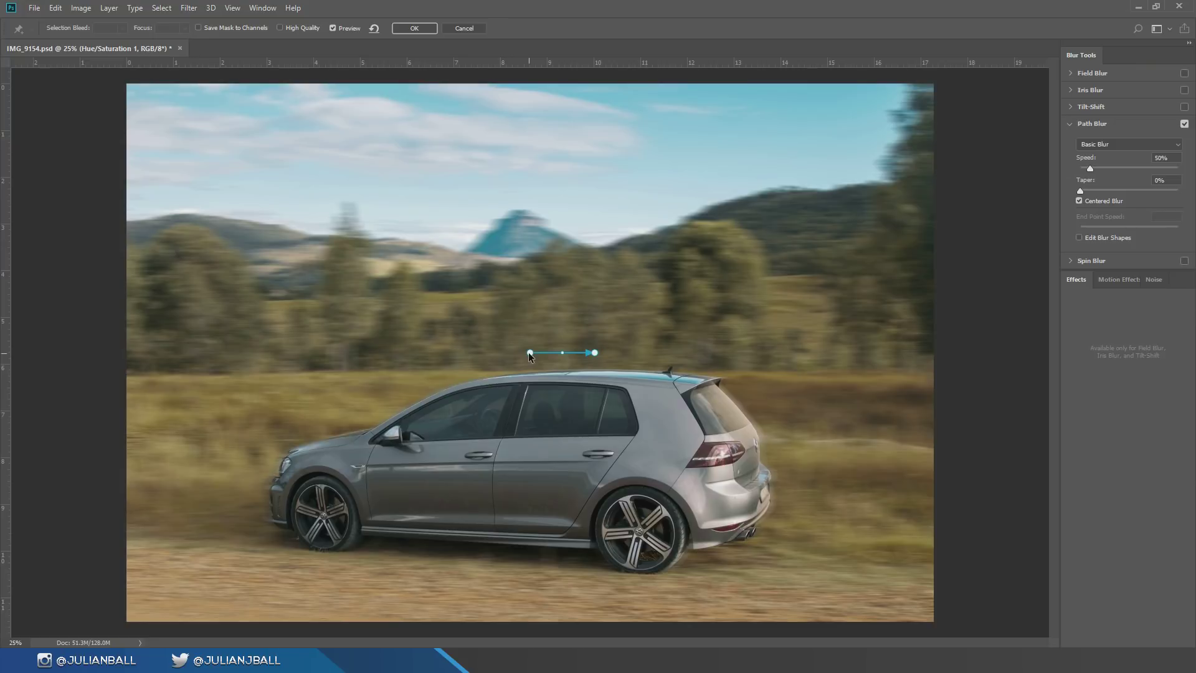
Step: Reverse the blur path's direction by moving its start point to behind the car's rear end
{"action": "left_click_drag", "start_coordinate": [530, 353], "coordinate": [848, 369]}
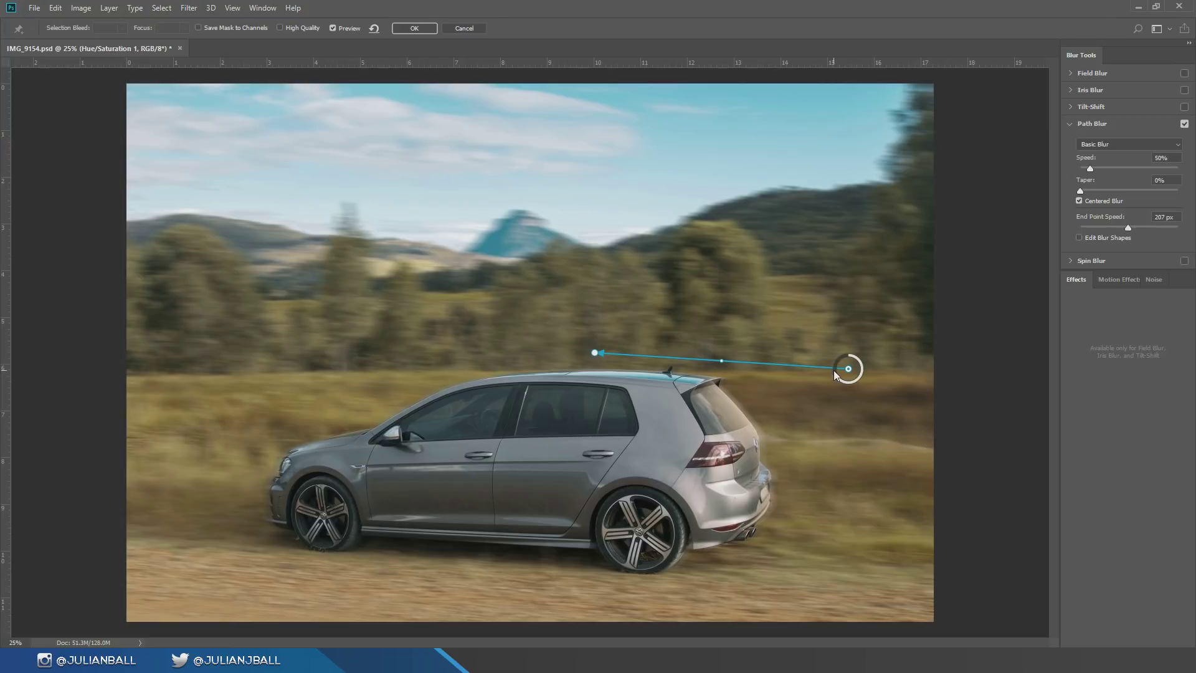
{"action": "left_click_drag", "start_coordinate": [848, 369], "coordinate": [853, 527]}
{"action": "left_click_drag", "start_coordinate": [596, 489], "coordinate": [870, 337]}
{"action": "mouse_move", "coordinate": [884, 292]}
{"action": "left_mouse_down"}
{"action": "mouse_move", "coordinate": [390, 230]}
{"action": "mouse_move", "coordinate": [466, 244]}
{"action": "mouse_move", "coordinate": [560, 211]}
{"action": "mouse_move", "coordinate": [365, 226]}
{"action": "mouse_move", "coordinate": [365, 250]}
{"action": "mouse_move", "coordinate": [356, 223]}
{"action": "left_mouse_up"}
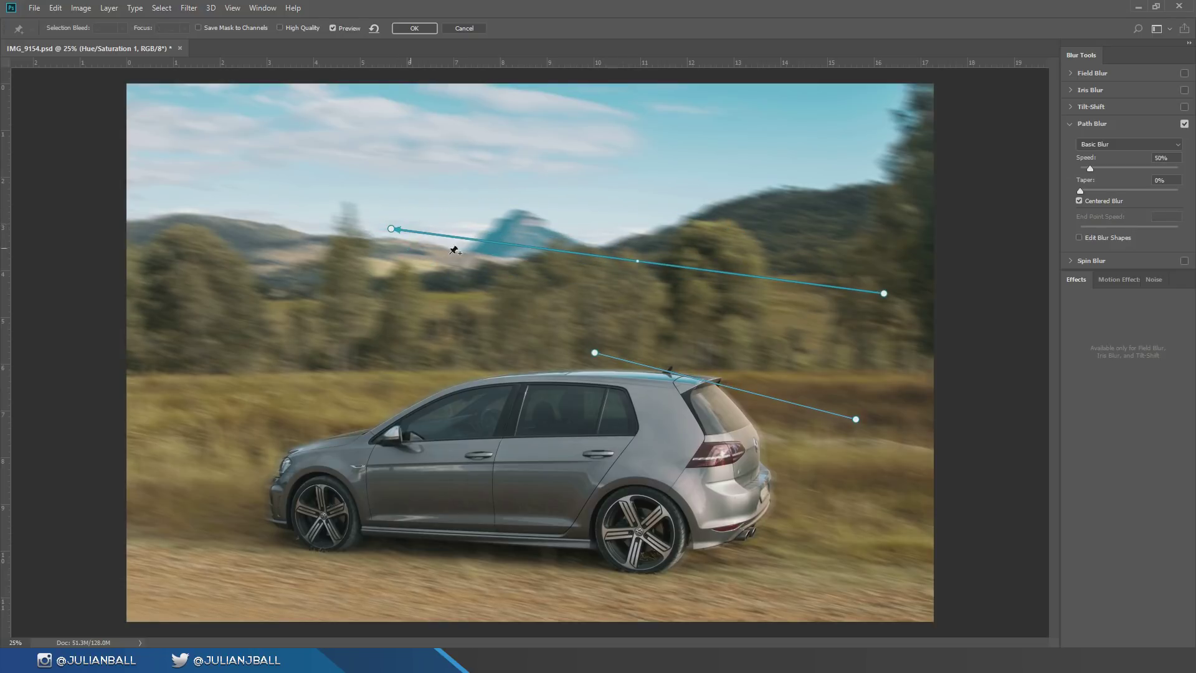
{"action": "mouse_move", "coordinate": [641, 263]}
{"action": "left_mouse_down"}
{"action": "mouse_move", "coordinate": [652, 189]}
{"action": "mouse_move", "coordinate": [693, 286]}
{"action": "mouse_move", "coordinate": [439, 334]}
{"action": "mouse_move", "coordinate": [454, 171]}
{"action": "mouse_move", "coordinate": [708, 181]}
{"action": "mouse_move", "coordinate": [716, 208]}
{"action": "mouse_move", "coordinate": [636, 253]}
{"action": "left_mouse_up"}
{"action": "key", "text": "ctrl+z"}
{"action": "key", "text": "Delete"}
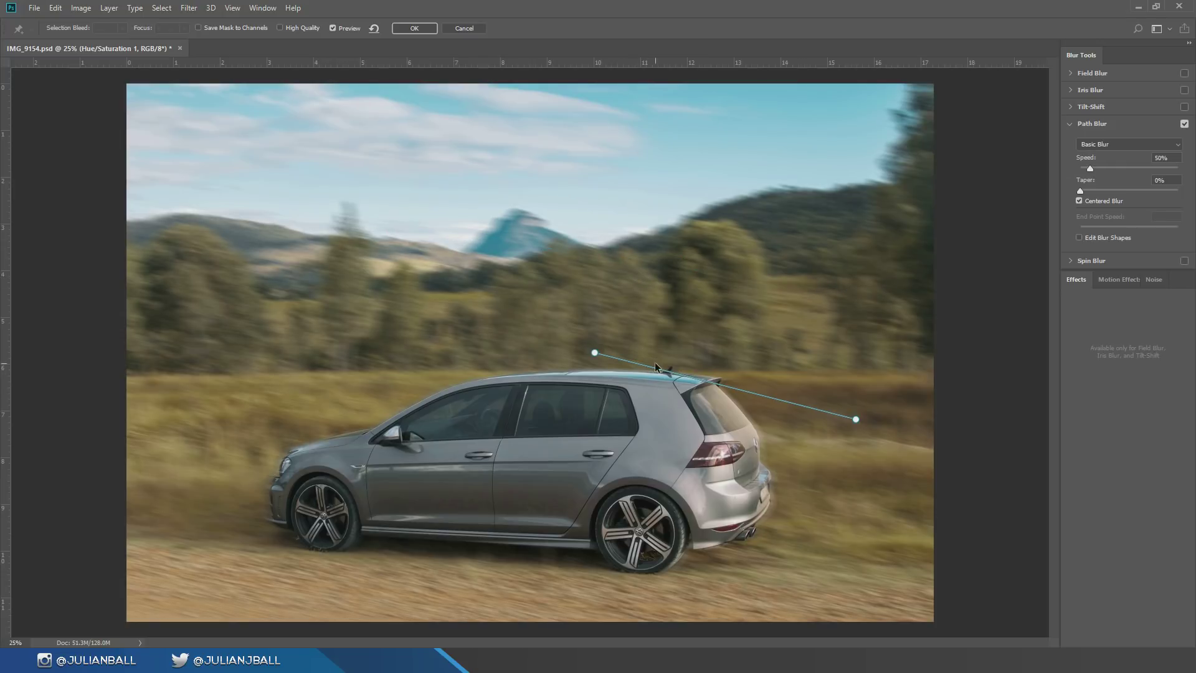
Step: Stretch the blur path from the photo's lower right area to its left edge and bend it into an arc across the car
{"action": "left_click_drag", "start_coordinate": [595, 352], "coordinate": [176, 453]}
{"action": "left_click_drag", "start_coordinate": [856, 421], "coordinate": [923, 589]}
{"action": "left_click_drag", "start_coordinate": [548, 522], "coordinate": [577, 474]}
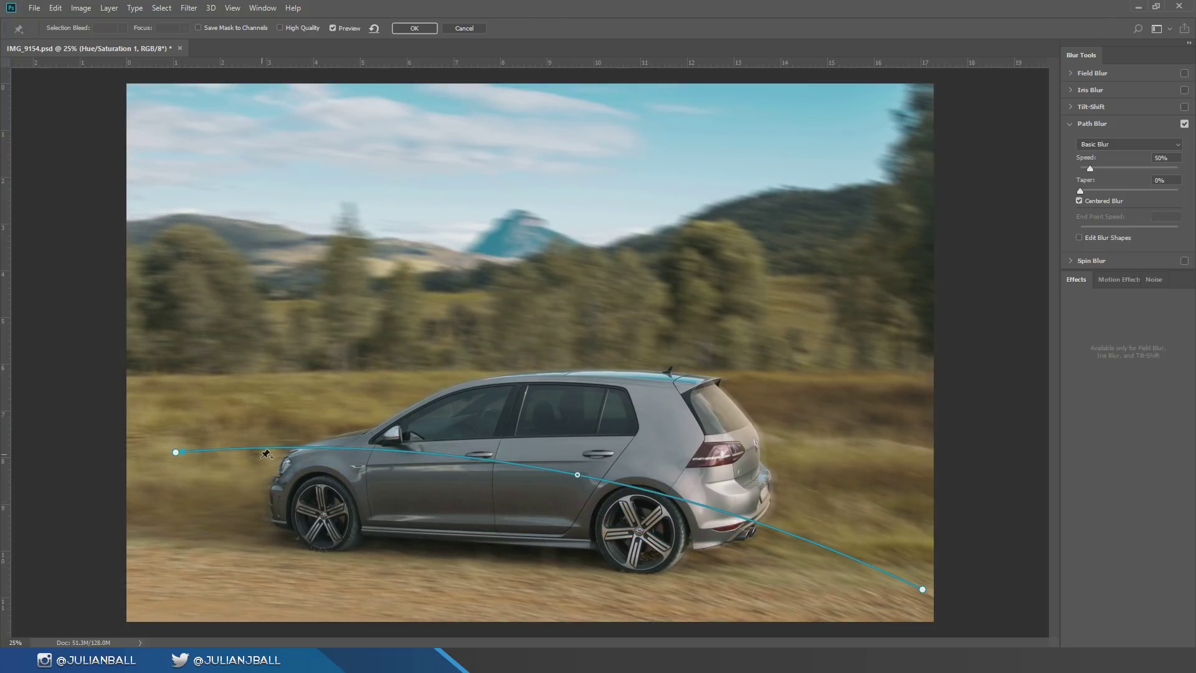
{"action": "left_click_drag", "start_coordinate": [176, 453], "coordinate": [130, 429]}
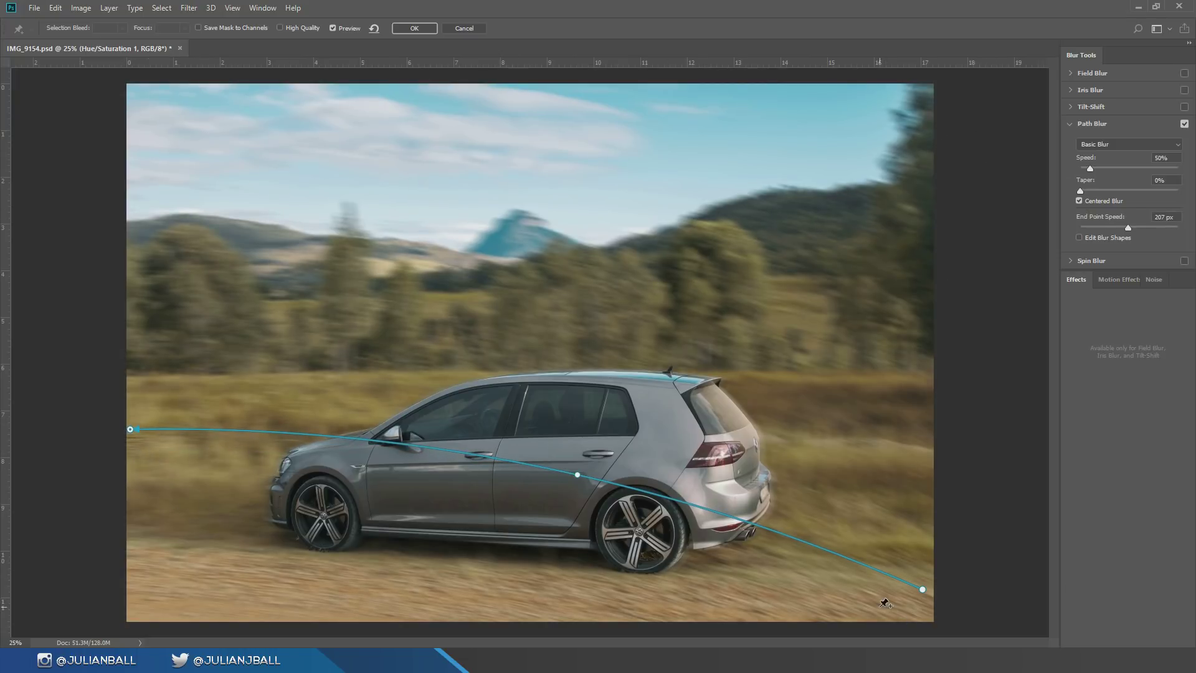
{"action": "left_click_drag", "start_coordinate": [577, 475], "coordinate": [692, 456]}
{"action": "left_click_drag", "start_coordinate": [925, 589], "coordinate": [918, 564]}
Step: Fine-tune the path blur's speed to about 60% and apply the blur to the background
{"action": "left_click_drag", "start_coordinate": [1097, 165], "coordinate": [1091, 165]}
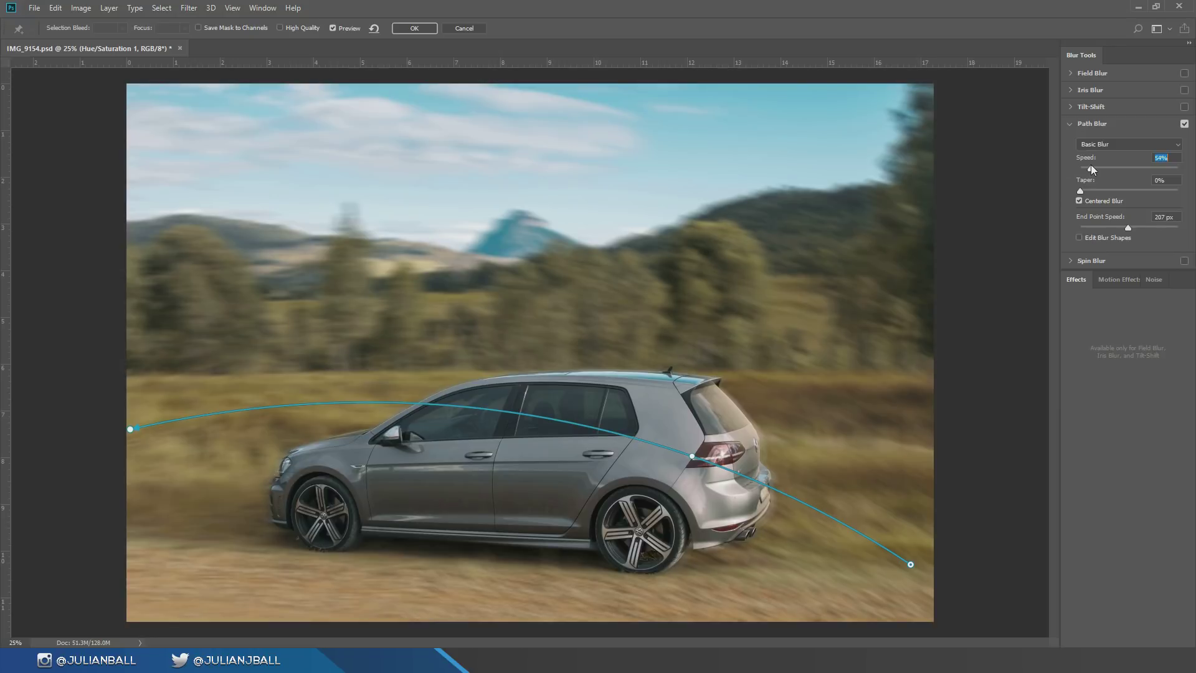
{"action": "left_click_drag", "start_coordinate": [1089, 164], "coordinate": [1084, 163]}
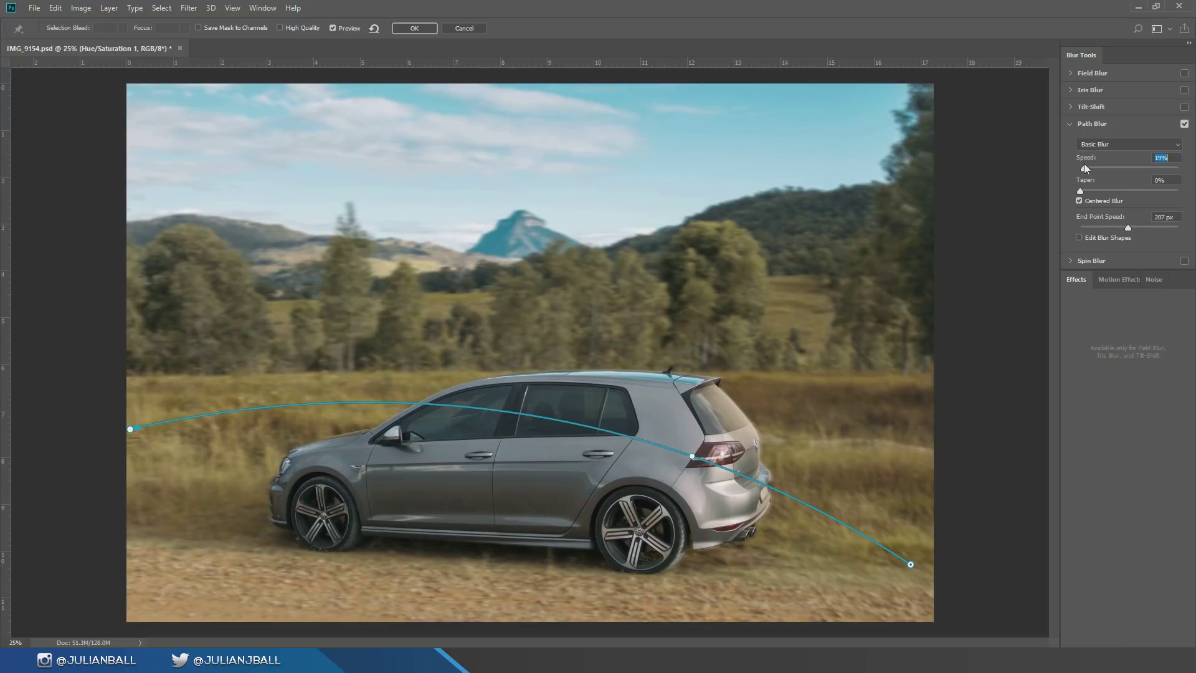
{"action": "left_click_drag", "start_coordinate": [1086, 163], "coordinate": [1094, 165]}
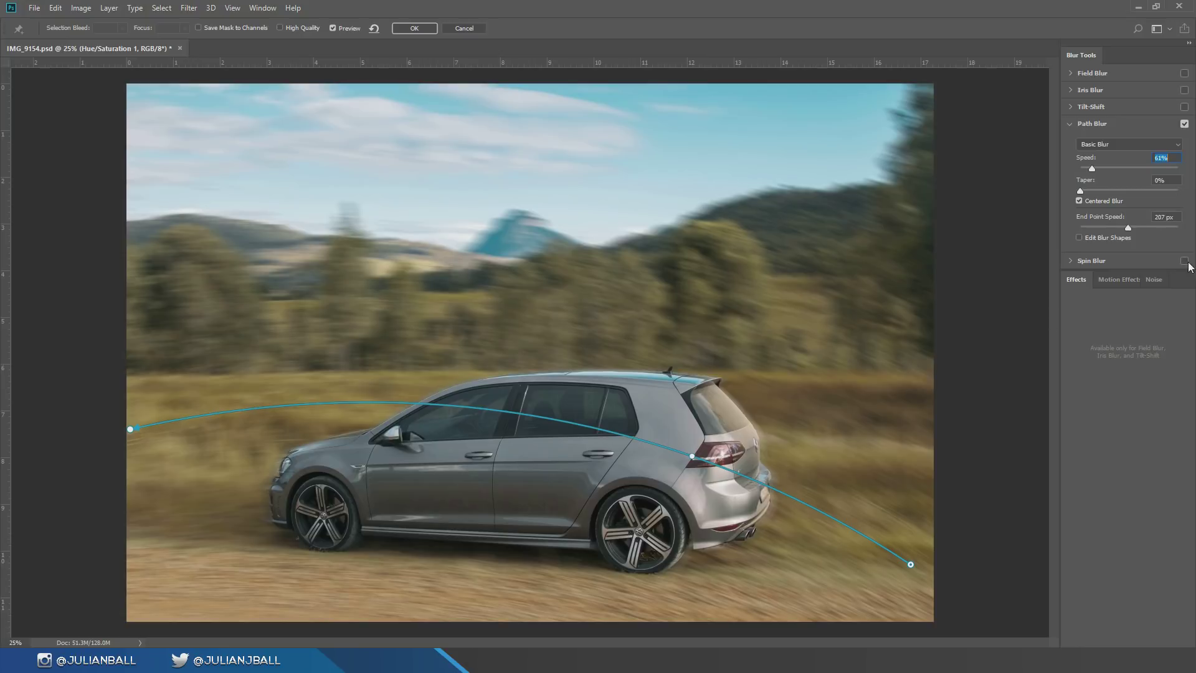
{"action": "key", "text": "Return"}
{"action": "left_click", "coordinate": [434, 32]}
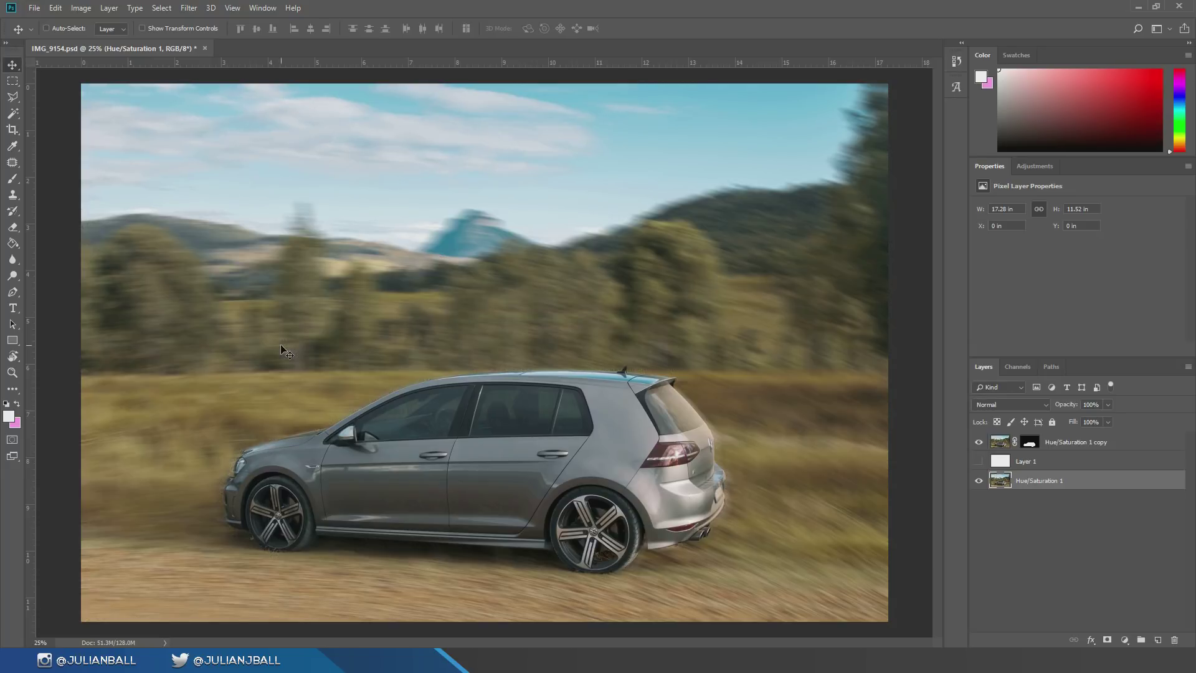
Step: Select the front wheel on the Hue/Saturation 1 copy layer with an elliptical marquee and copy it to a new layer
{"action": "left_click", "coordinate": [1069, 442]}
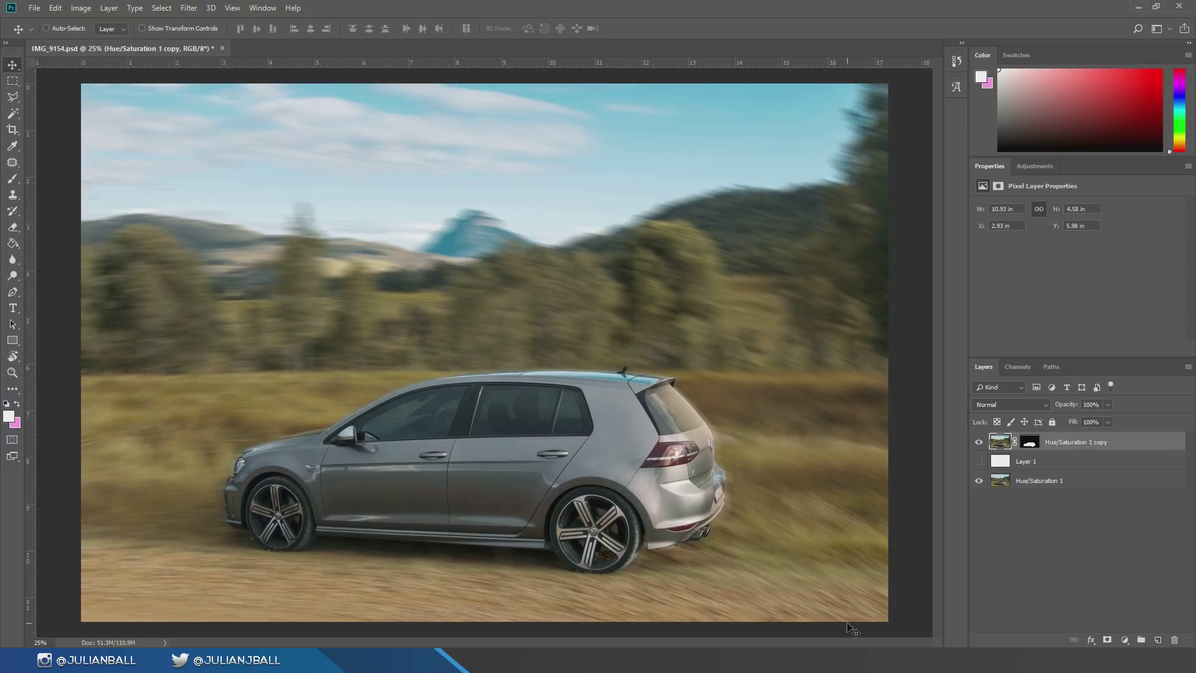
{"action": "key", "text": "ctrl+plus"}
{"action": "left_click_drag", "start_coordinate": [483, 565], "coordinate": [692, 381]}
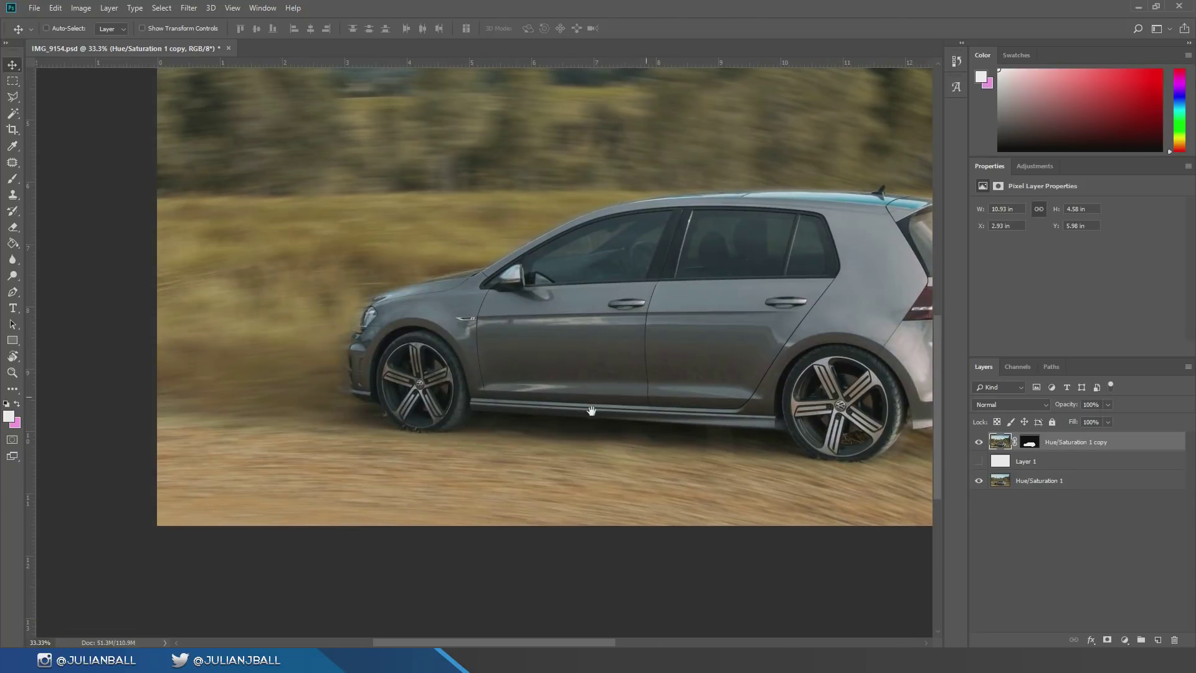
{"action": "key", "text": "ctrl+plus"}
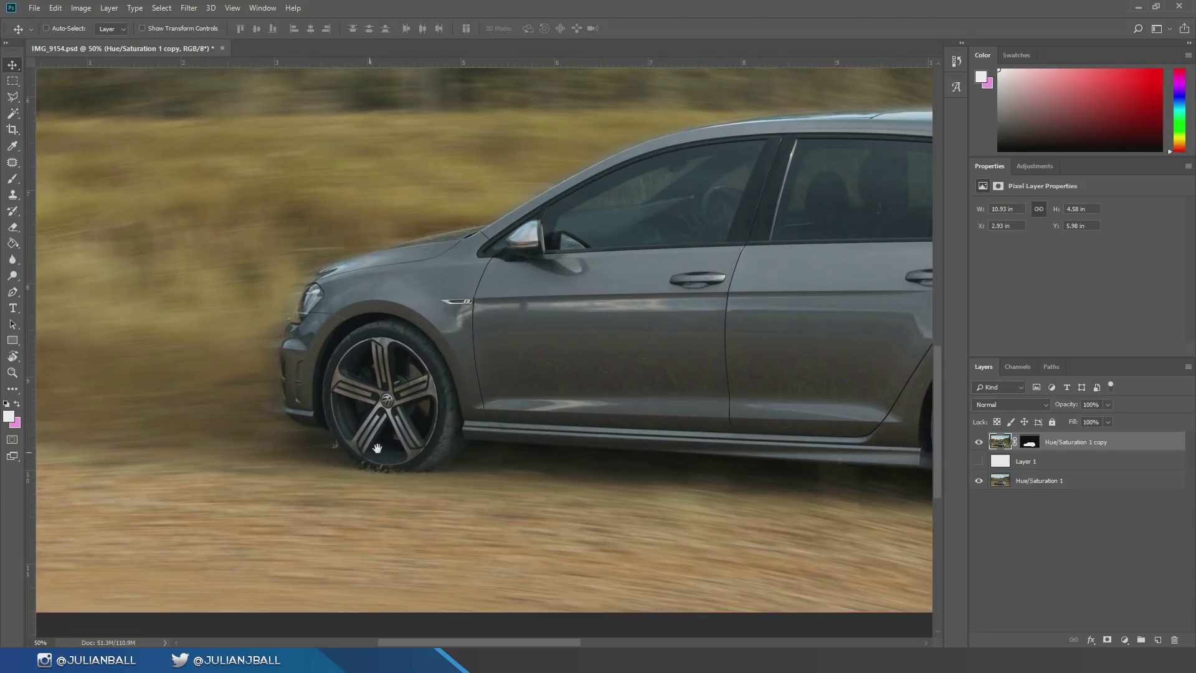
{"action": "left_click_drag", "start_coordinate": [378, 448], "coordinate": [466, 435]}
{"action": "left_click_drag", "start_coordinate": [12, 80], "coordinate": [62, 94]}
{"action": "scroll", "coordinate": [691, 411], "scroll_direction": "up", "scroll_amount": 2}
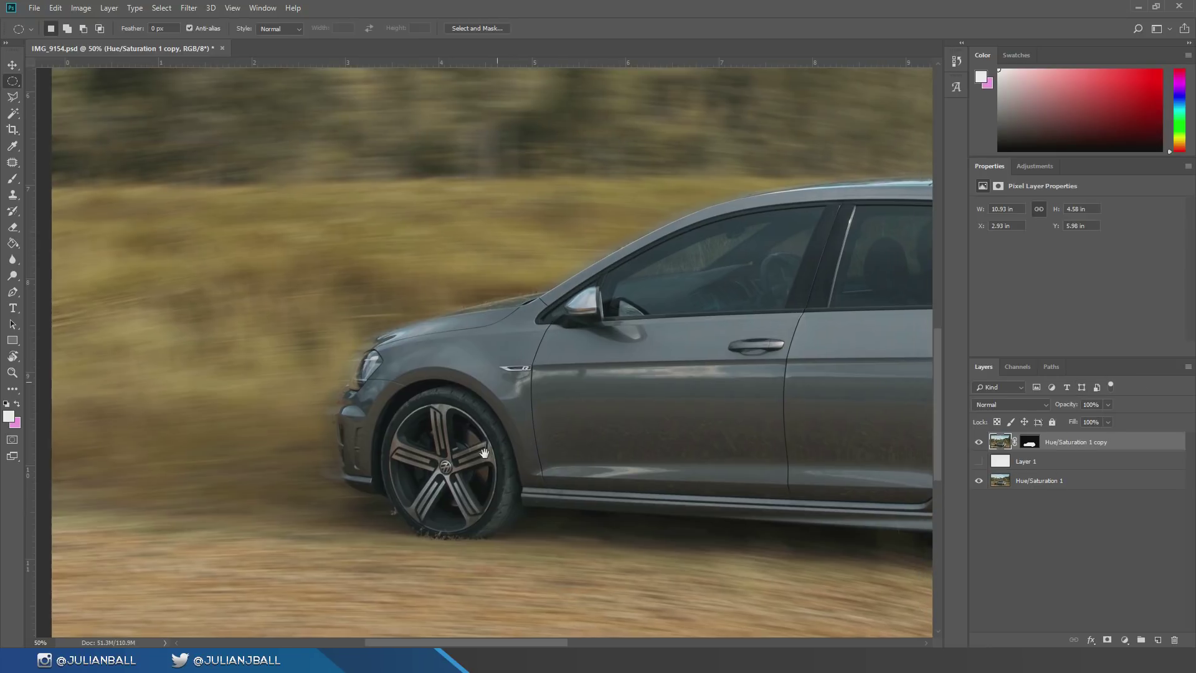
{"action": "right_click", "coordinate": [17, 84]}
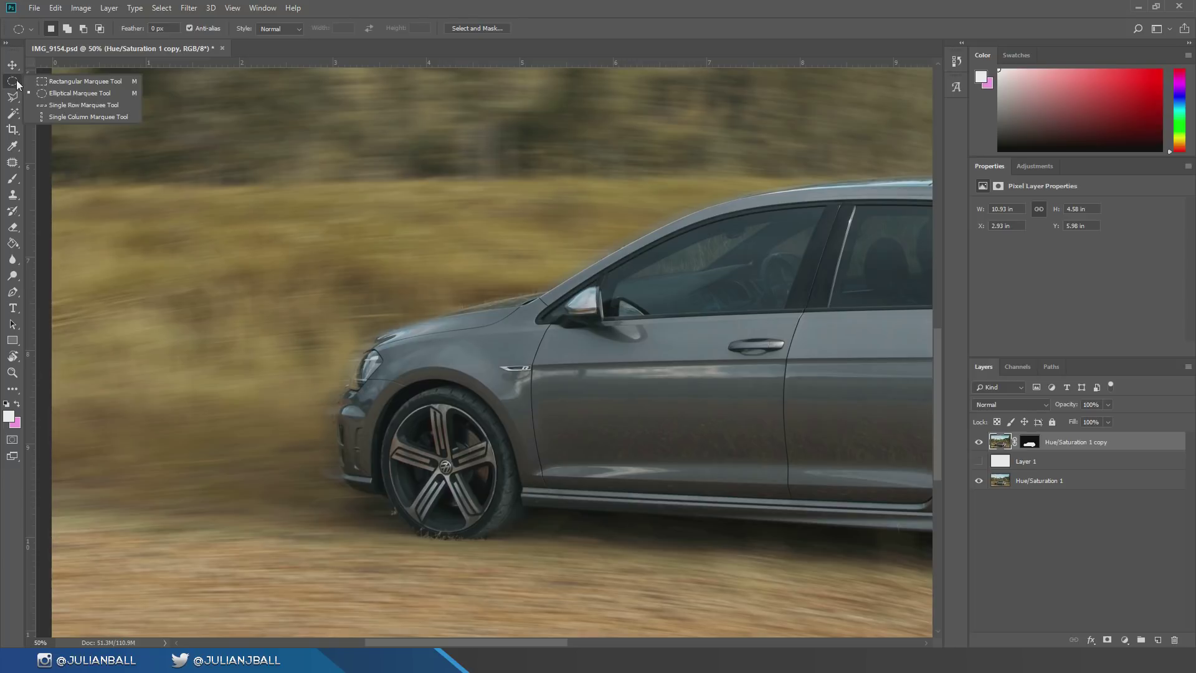
{"action": "left_click", "coordinate": [78, 93]}
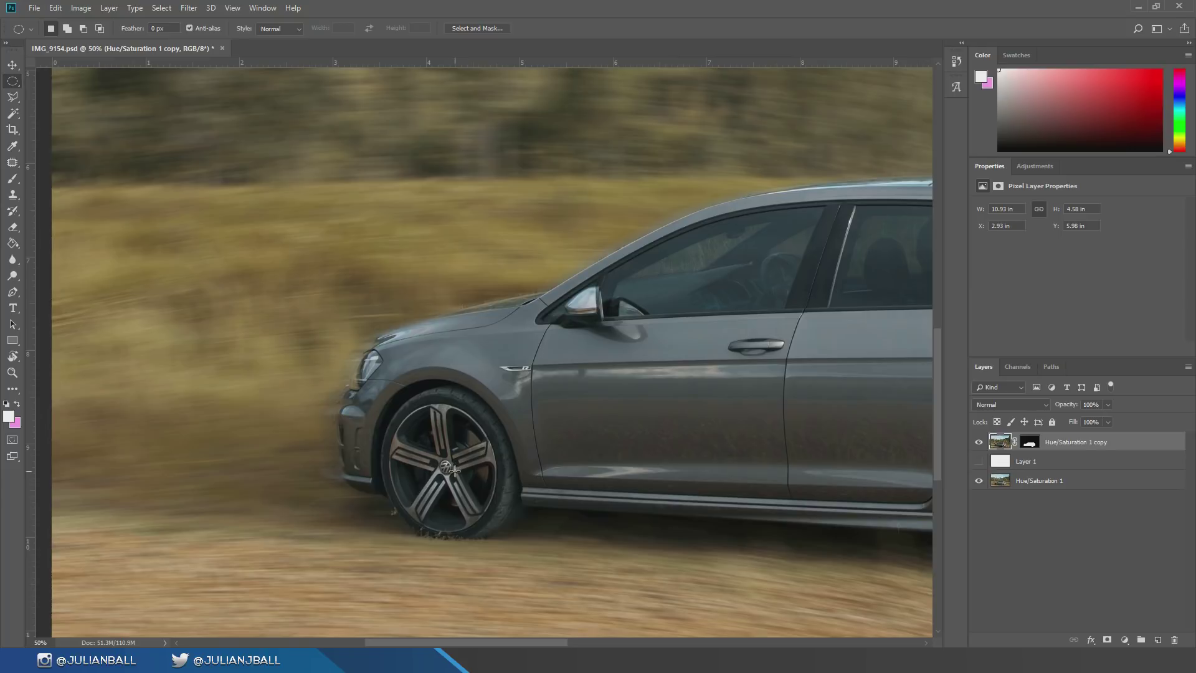
{"action": "left_click_drag", "start_coordinate": [446, 466], "coordinate": [514, 384]}
{"action": "key", "text": "ctrl+j"}
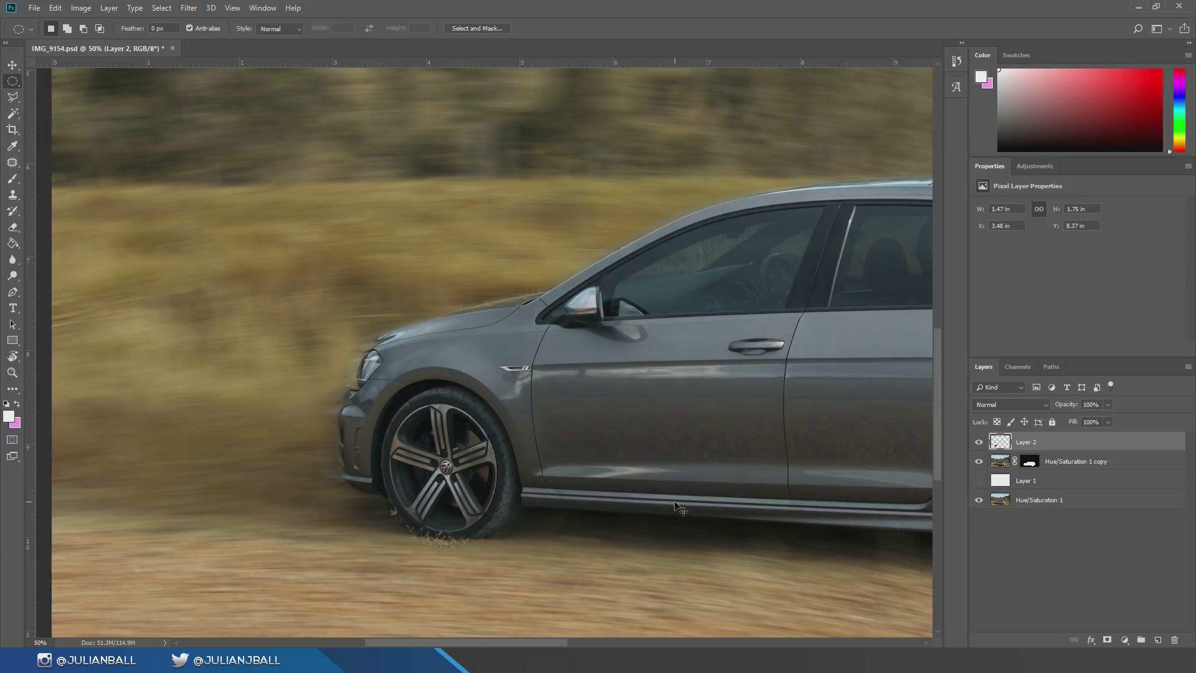
Step: Erase the stray grass and leaves around the underside of the front tyre on Layer 2 with a smaller eraser
{"action": "key", "text": "ctrl+1"}
{"action": "left_click_drag", "start_coordinate": [443, 533], "coordinate": [480, 306]}
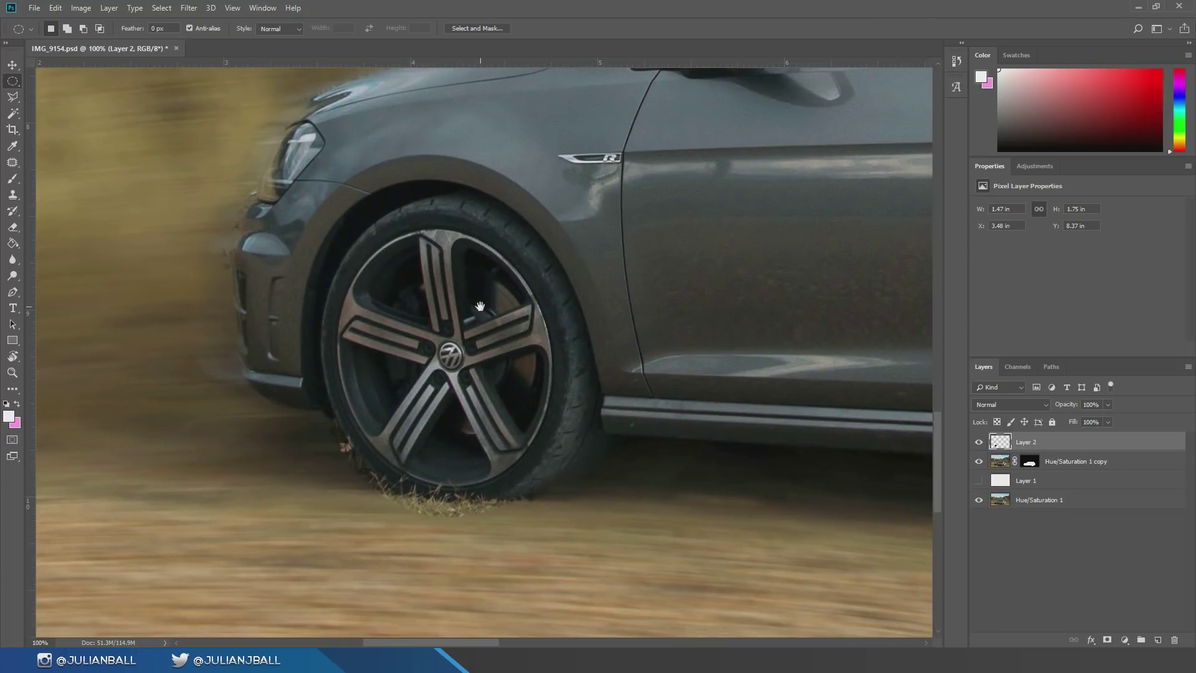
{"action": "key", "text": "e"}
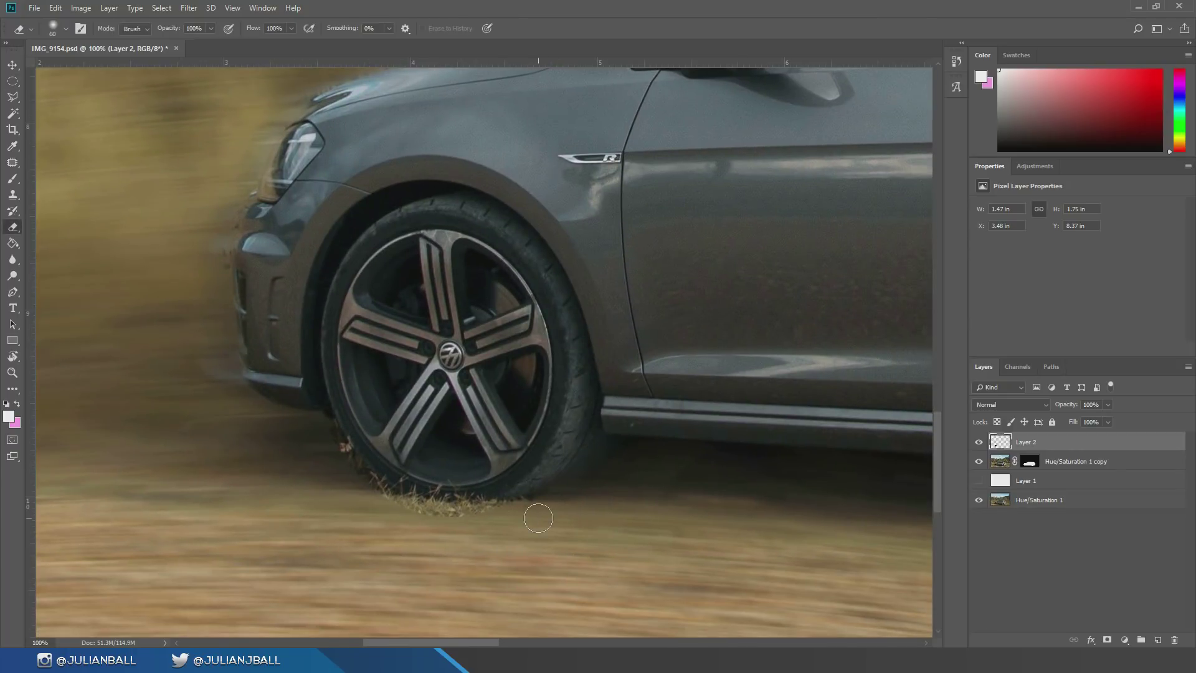
{"action": "right_click", "coordinate": [458, 521]}
{"action": "left_click", "coordinate": [432, 517]}
{"action": "key", "text": "bracketleft"}
{"action": "mouse_move", "coordinate": [430, 517]}
{"action": "left_mouse_down"}
{"action": "mouse_move", "coordinate": [536, 511]}
{"action": "mouse_move", "coordinate": [454, 512]}
{"action": "mouse_move", "coordinate": [387, 495]}
{"action": "mouse_move", "coordinate": [430, 501]}
{"action": "mouse_move", "coordinate": [365, 482]}
{"action": "mouse_move", "coordinate": [336, 454]}
{"action": "mouse_move", "coordinate": [351, 467]}
{"action": "left_mouse_up"}
{"action": "left_click", "coordinate": [12, 64]}
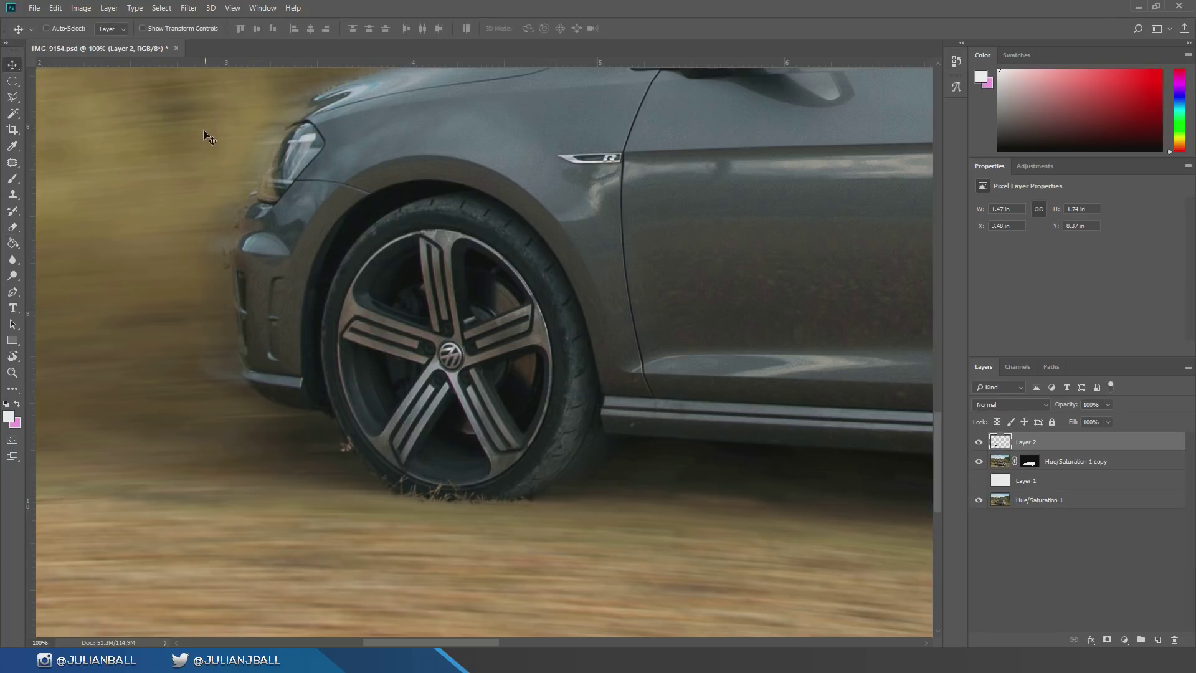
Step: Start a Spin Blur on Layer 2 and centre its blur circle on the front wheel's hub
{"action": "left_click", "coordinate": [188, 8]}
{"action": "mouse_move", "coordinate": [303, 163]}
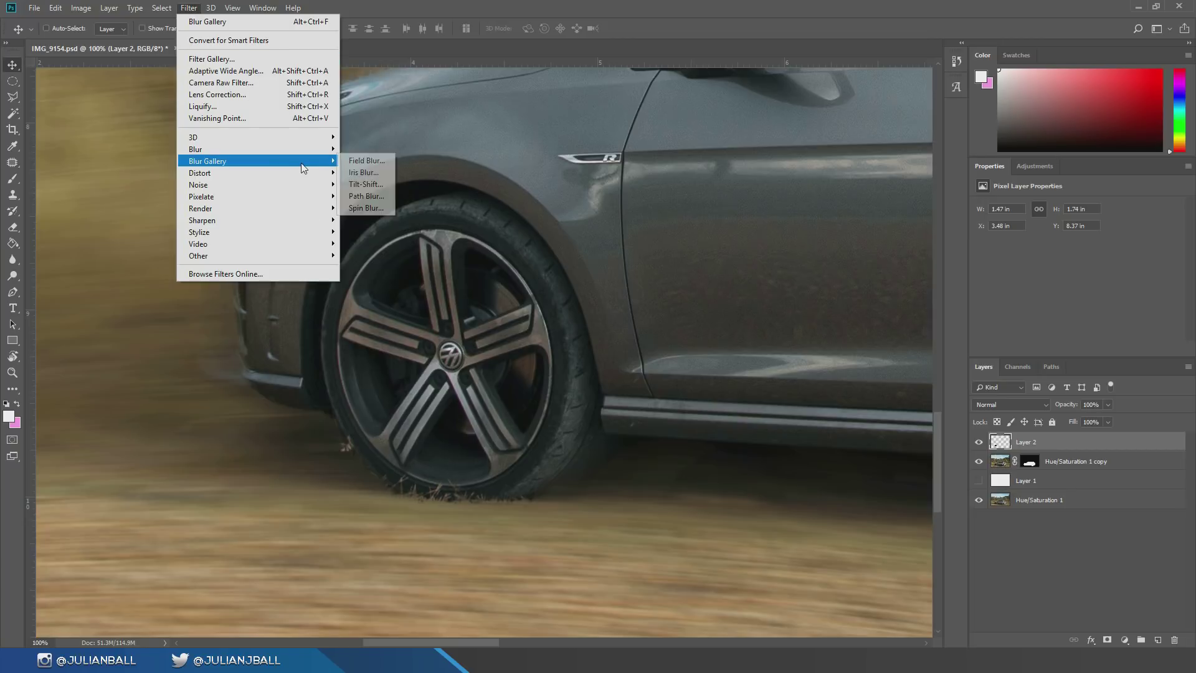
{"action": "left_click", "coordinate": [366, 207]}
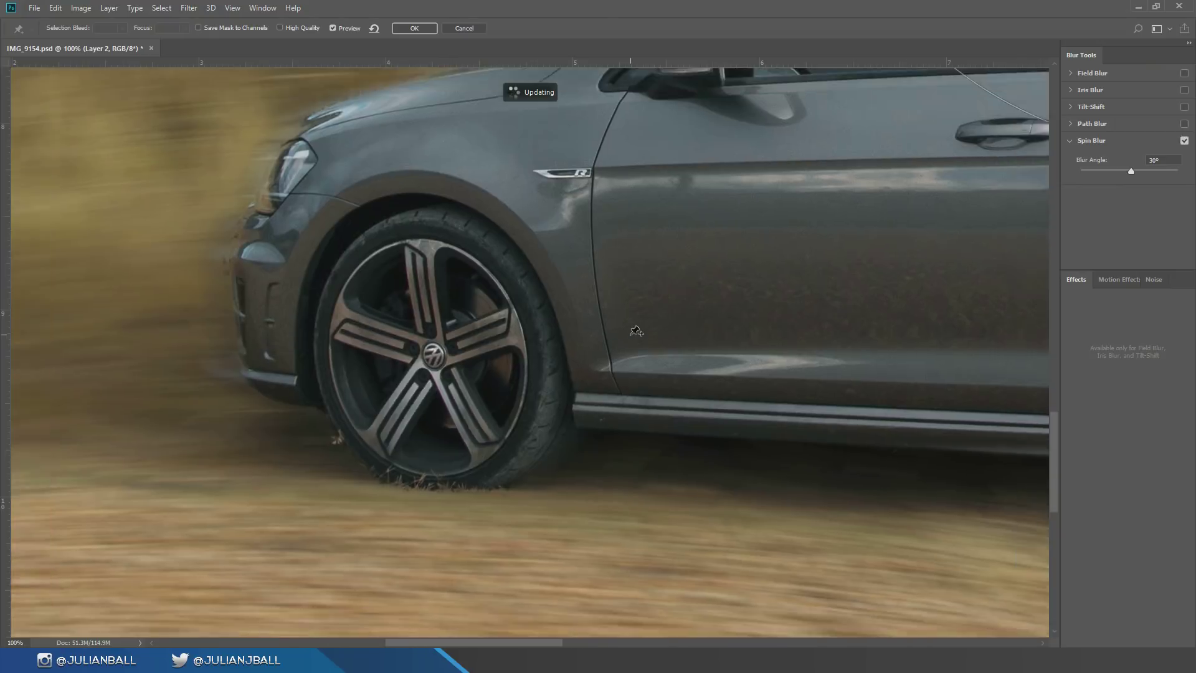
{"action": "key", "text": "ctrl+minus"}
{"action": "key", "text": "ctrl+minus"}
{"action": "left_click_drag", "start_coordinate": [780, 284], "coordinate": [614, 458]}
{"action": "left_click_drag", "start_coordinate": [770, 213], "coordinate": [314, 527]}
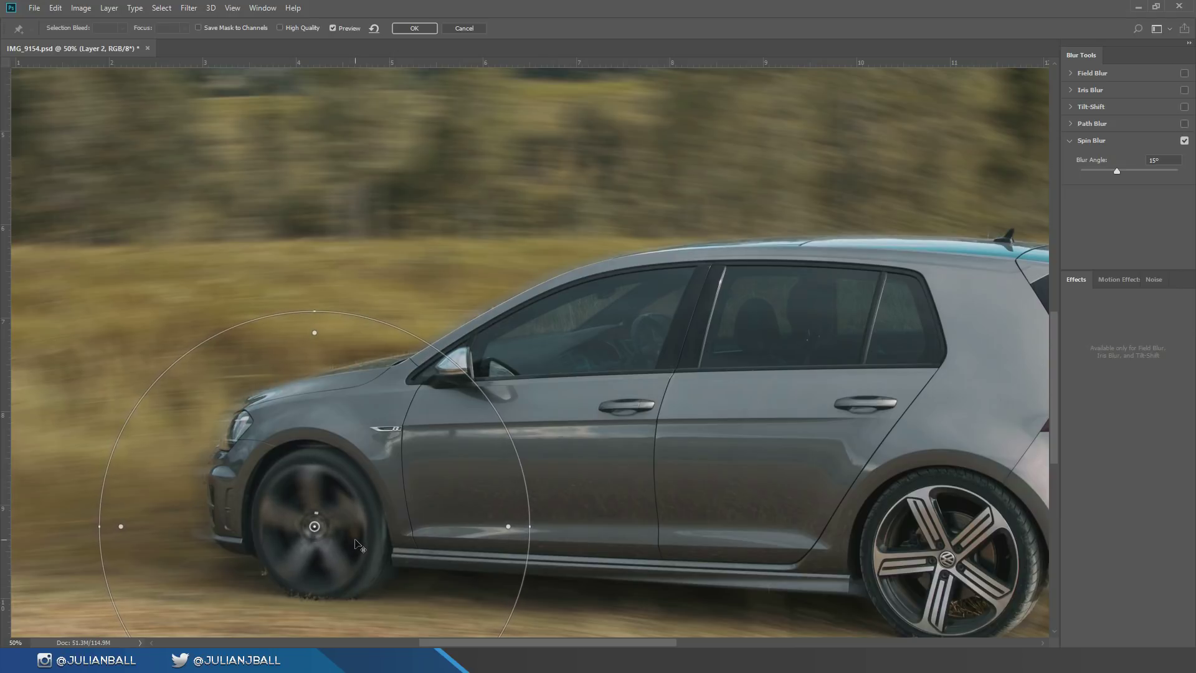
{"action": "left_click_drag", "start_coordinate": [716, 486], "coordinate": [855, 327]}
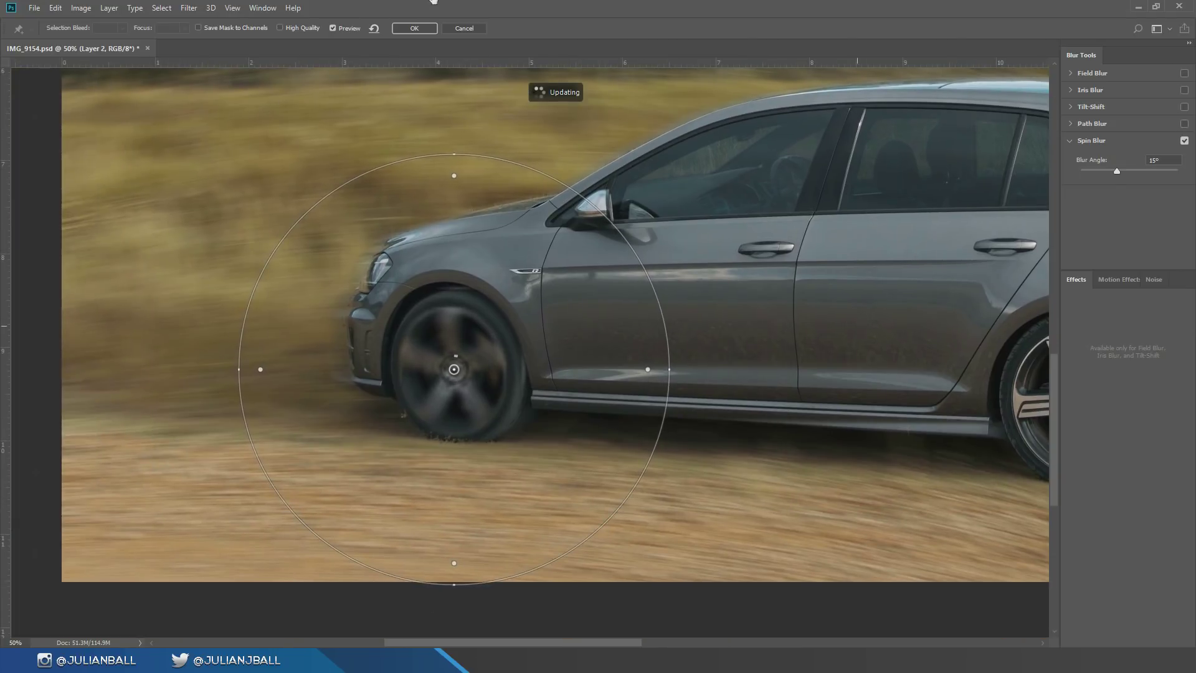
{"action": "mouse_move", "coordinate": [536, 375]}
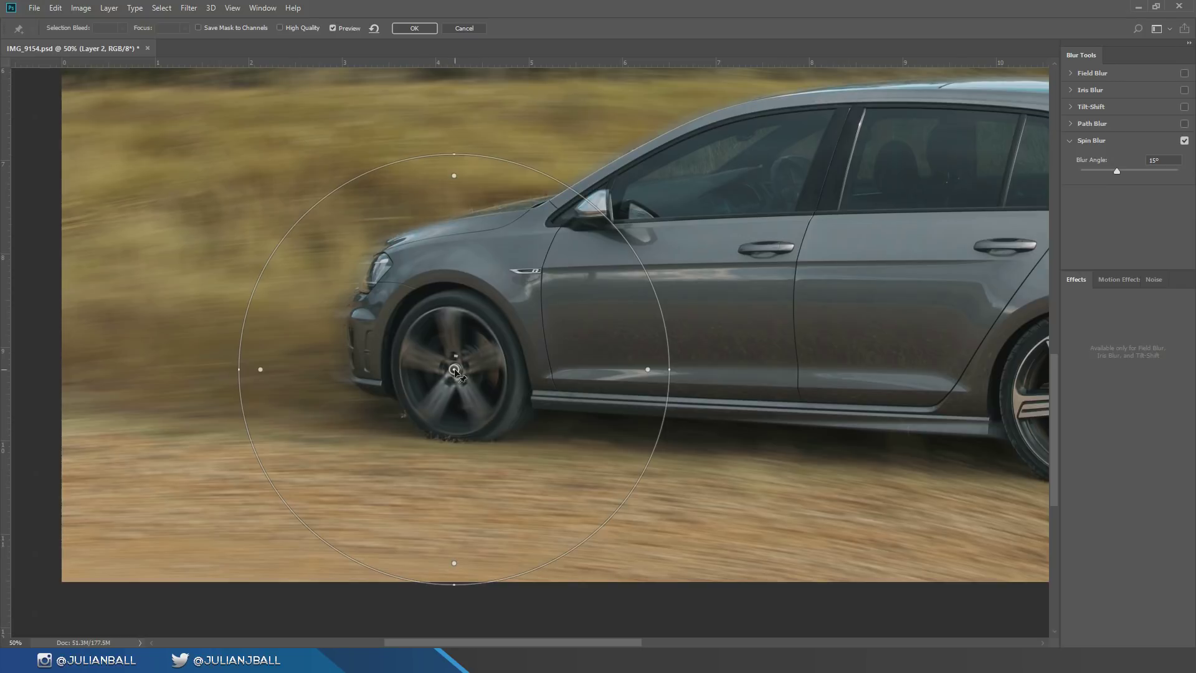
Step: Set the front wheel's spin blur angle to 12° and apply the blur
{"action": "key", "text": "ctrl+plus"}
{"action": "key", "text": "ctrl+plus"}
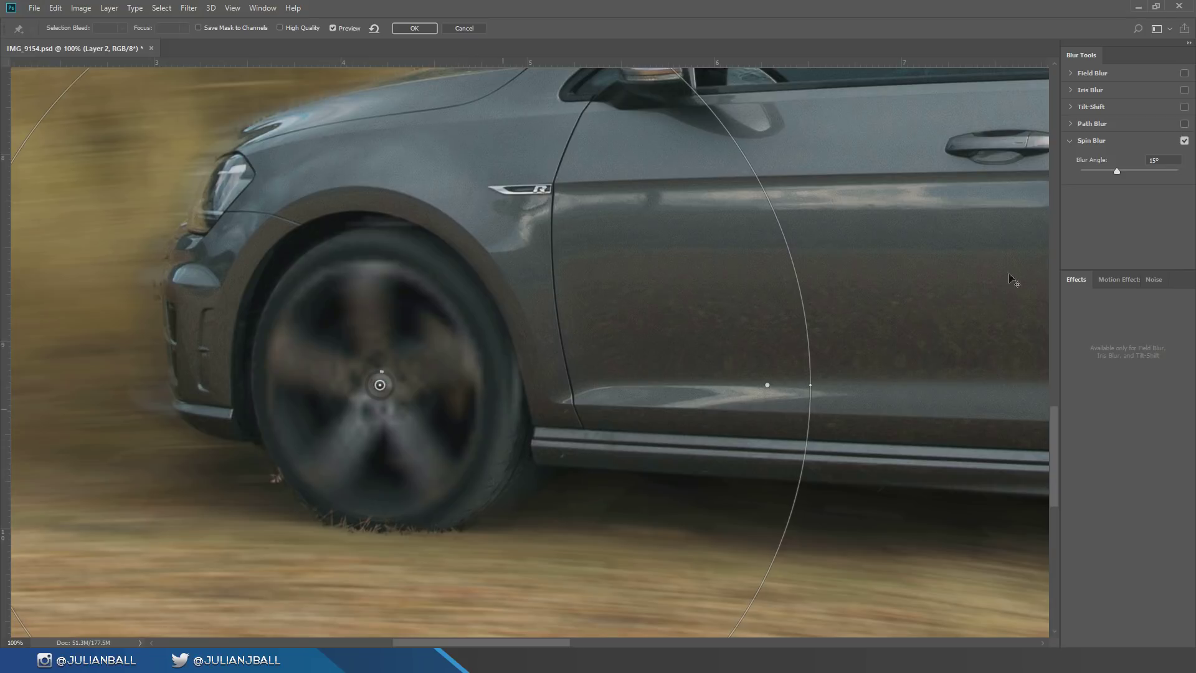
{"action": "left_click", "coordinate": [1152, 171]}
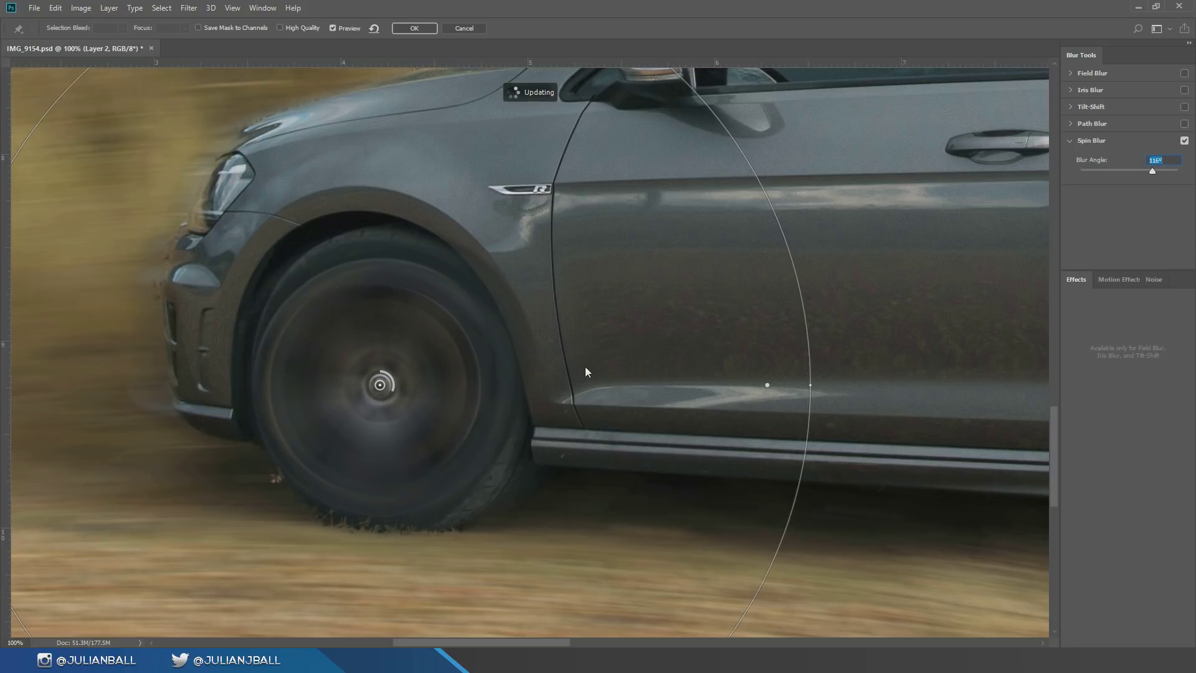
{"action": "left_click_drag", "start_coordinate": [1123, 172], "coordinate": [1109, 172]}
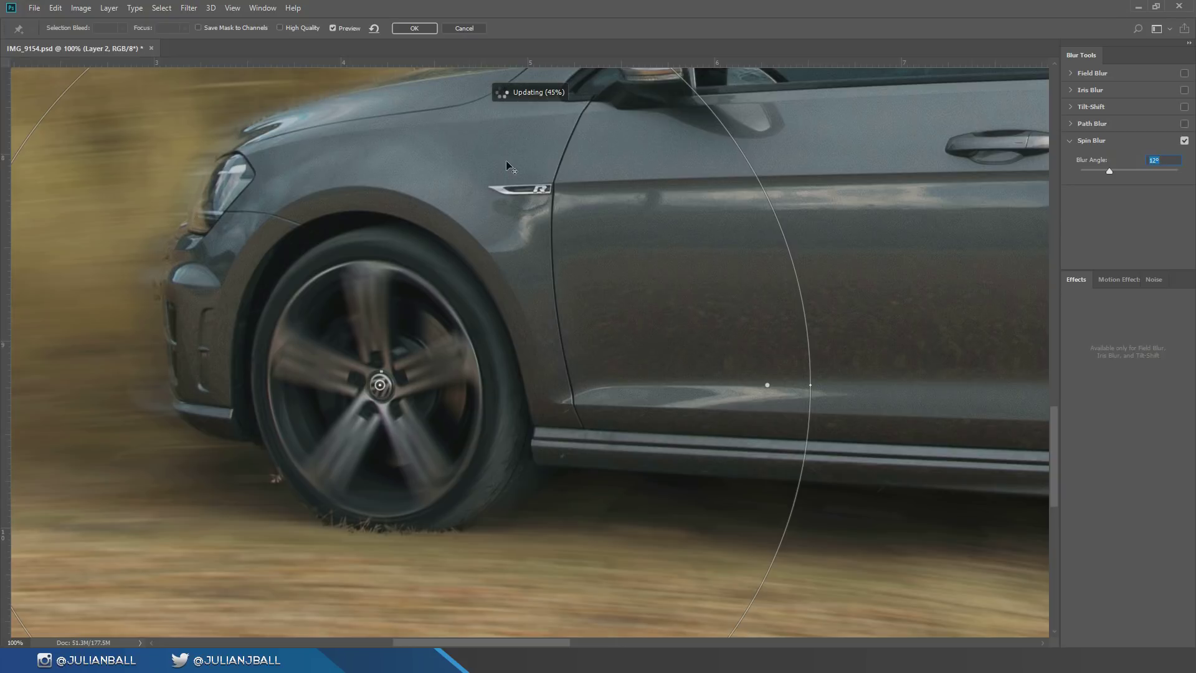
{"action": "left_click", "coordinate": [414, 28]}
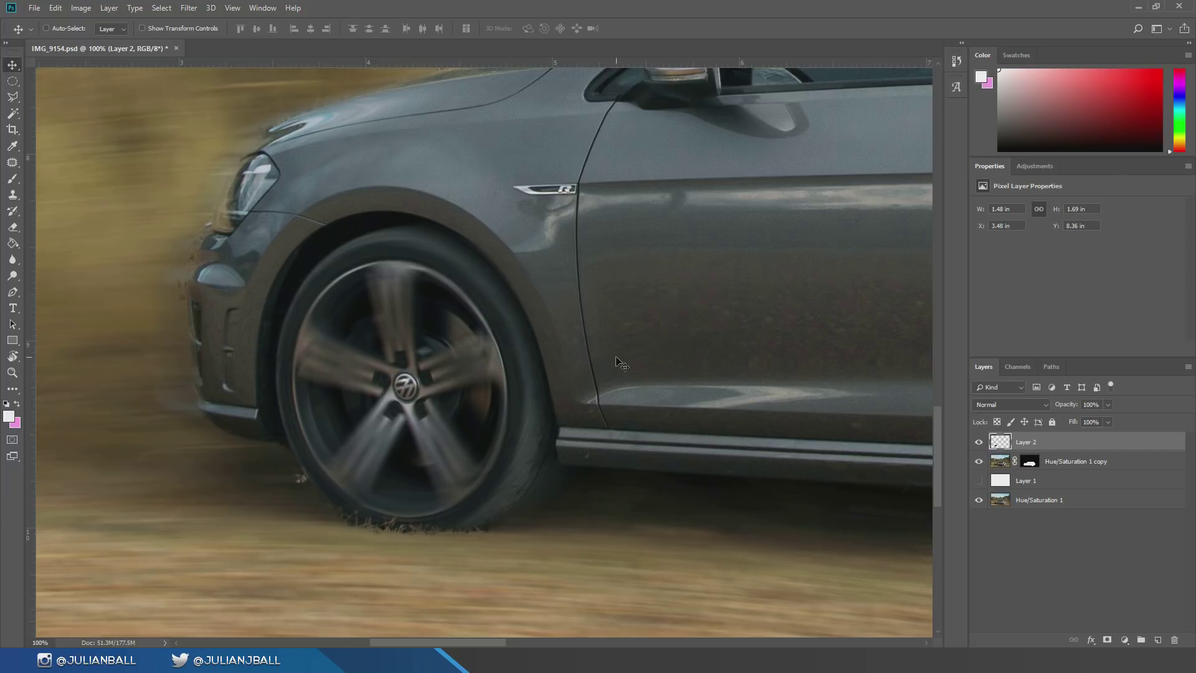
Step: Copy the rear wheel from Hue/Saturation 1 copy to a new layer using an elliptical selection and erase the grass under its tyre
{"action": "key", "text": "ctrl+minus"}
{"action": "scroll", "coordinate": [288, 315], "scroll_direction": "right", "scroll_amount": 5}
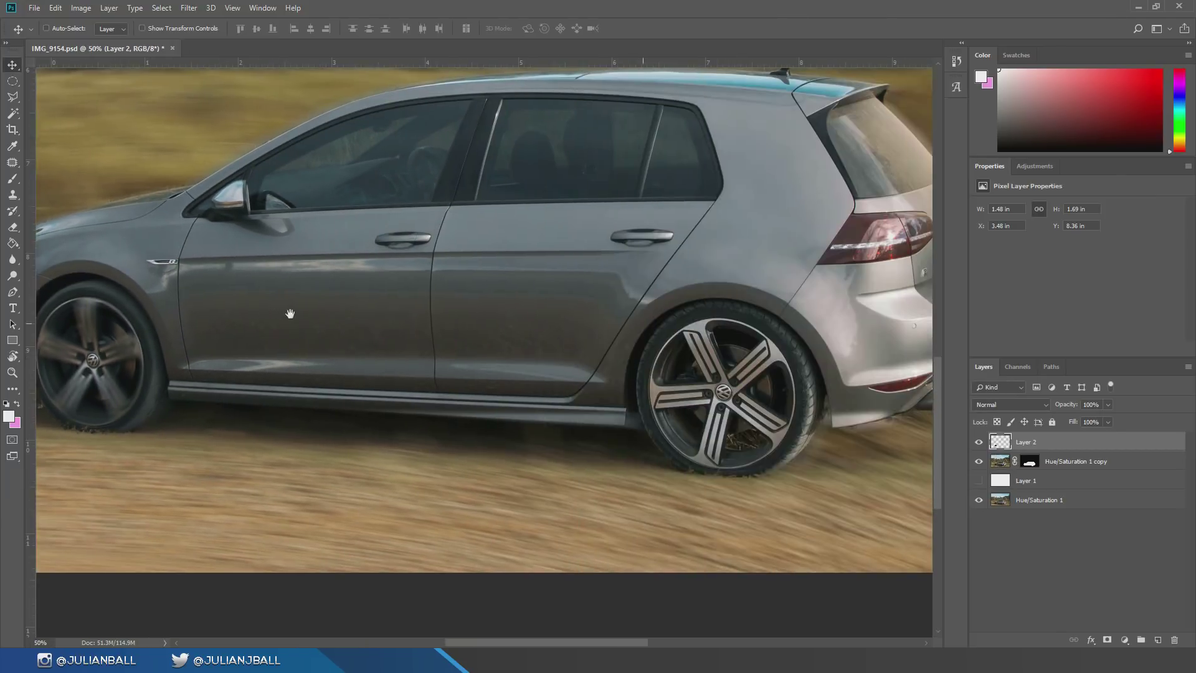
{"action": "scroll", "coordinate": [725, 394], "scroll_direction": "right", "scroll_amount": 2}
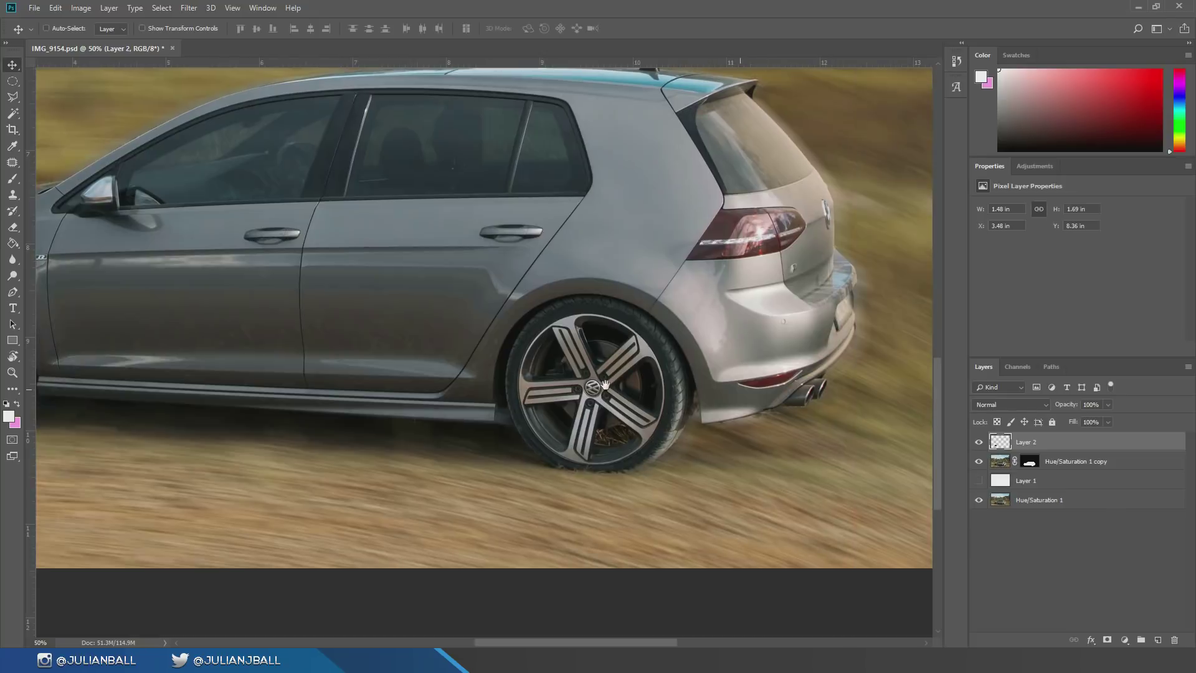
{"action": "left_click", "coordinate": [1083, 463]}
{"action": "key", "text": "m"}
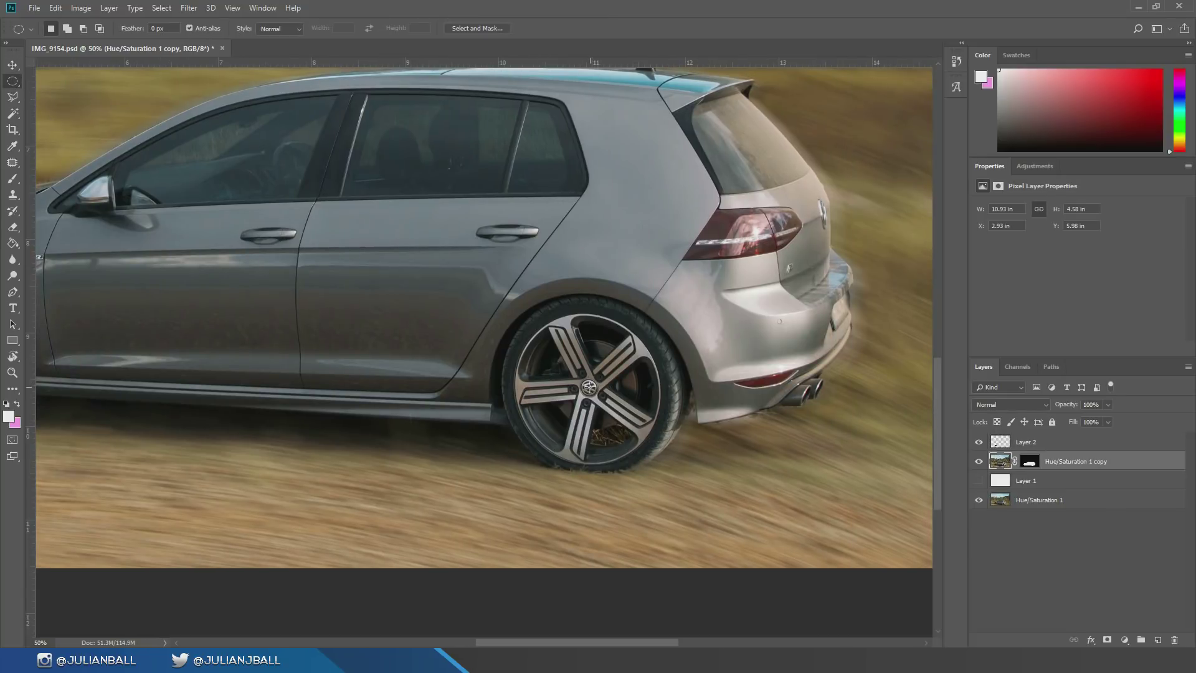
{"action": "left_click_drag", "start_coordinate": [588, 387], "coordinate": [679, 294]}
{"action": "key", "text": "ctrl+j"}
{"action": "key", "text": "e"}
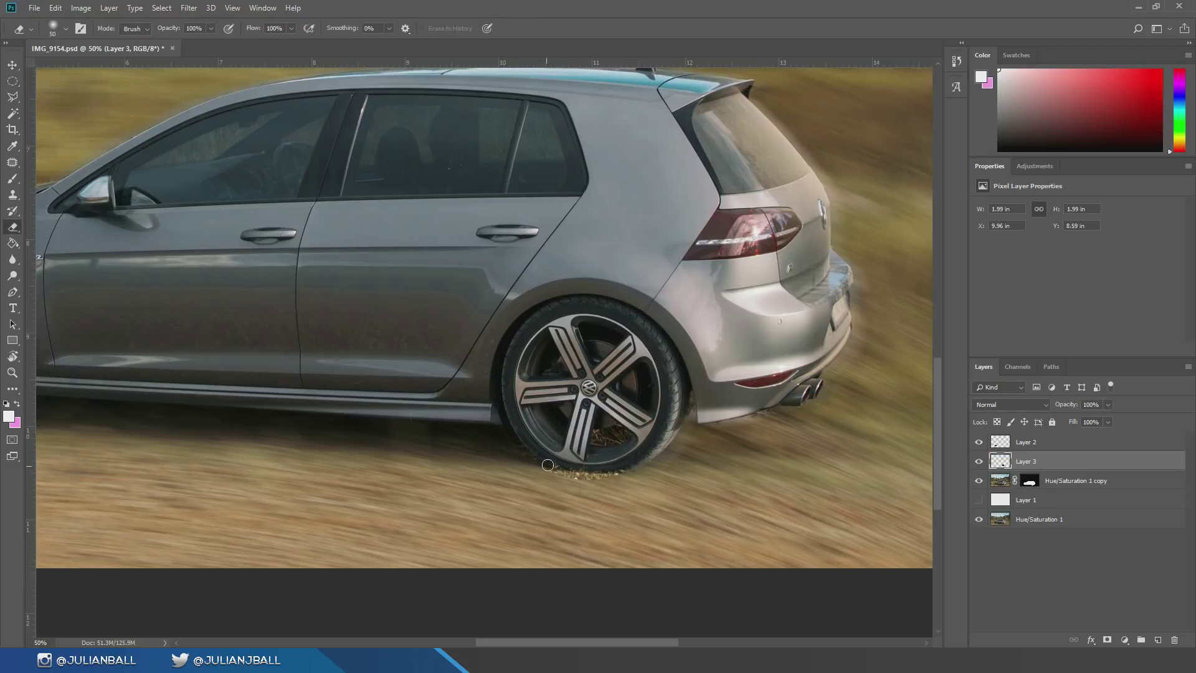
{"action": "left_click_drag", "start_coordinate": [624, 476], "coordinate": [559, 474]}
Step: Apply a Spin Blur to the rear wheel on Layer 3, centred on its hub
{"action": "left_click", "coordinate": [189, 8]}
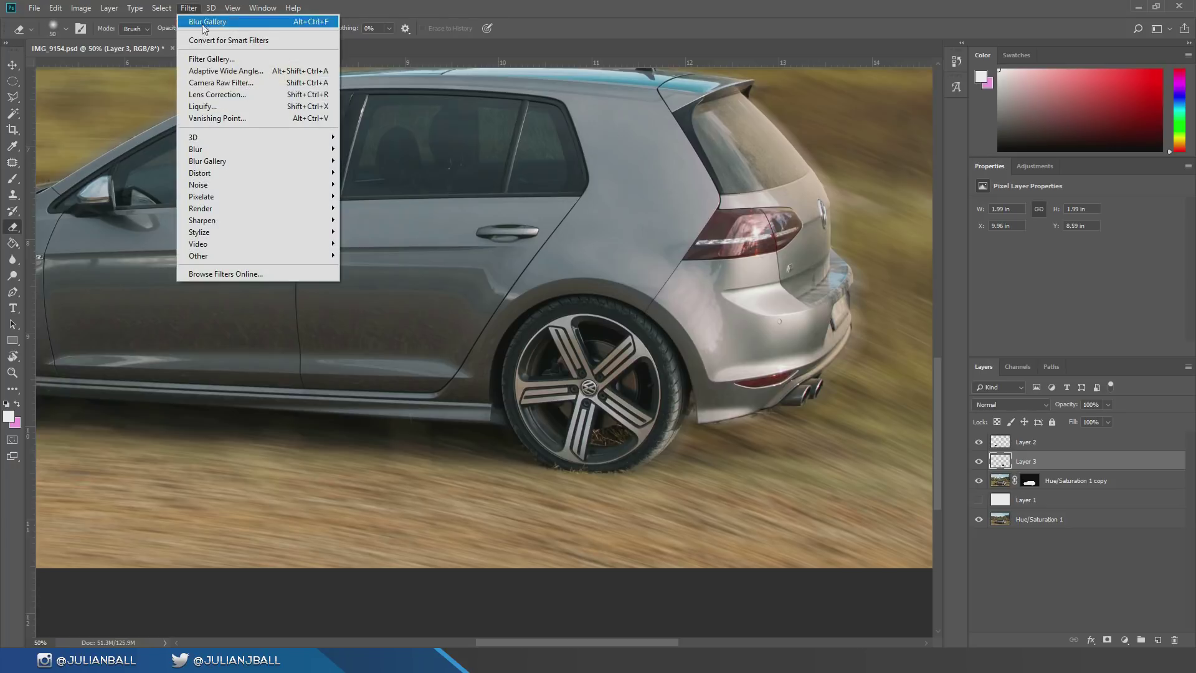
{"action": "mouse_move", "coordinate": [271, 162]}
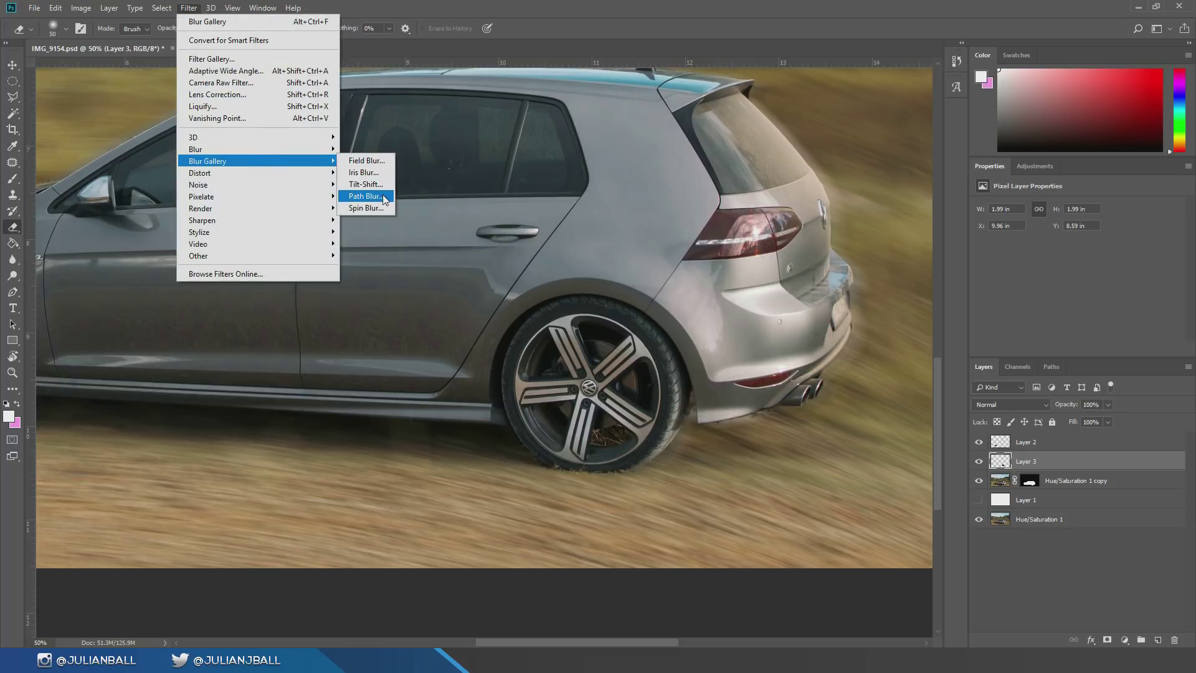
{"action": "left_click", "coordinate": [364, 208]}
{"action": "left_click_drag", "start_coordinate": [404, 125], "coordinate": [619, 476]}
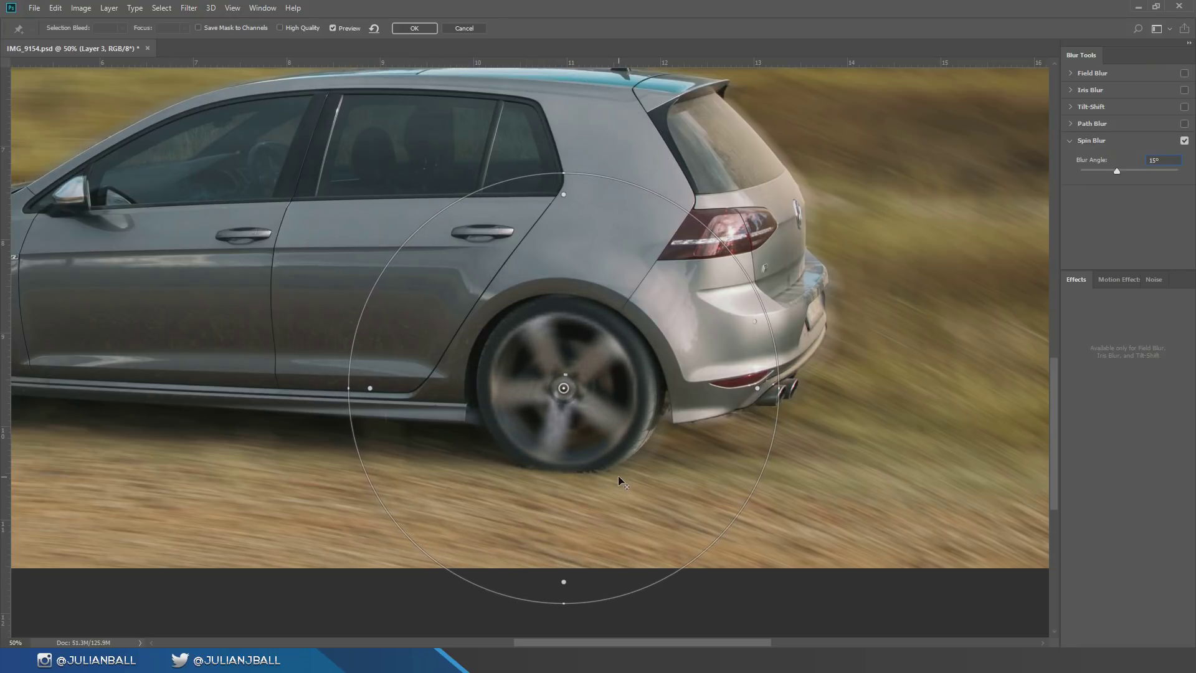
{"action": "left_click", "coordinate": [1115, 170]}
{"action": "left_click", "coordinate": [415, 28]}
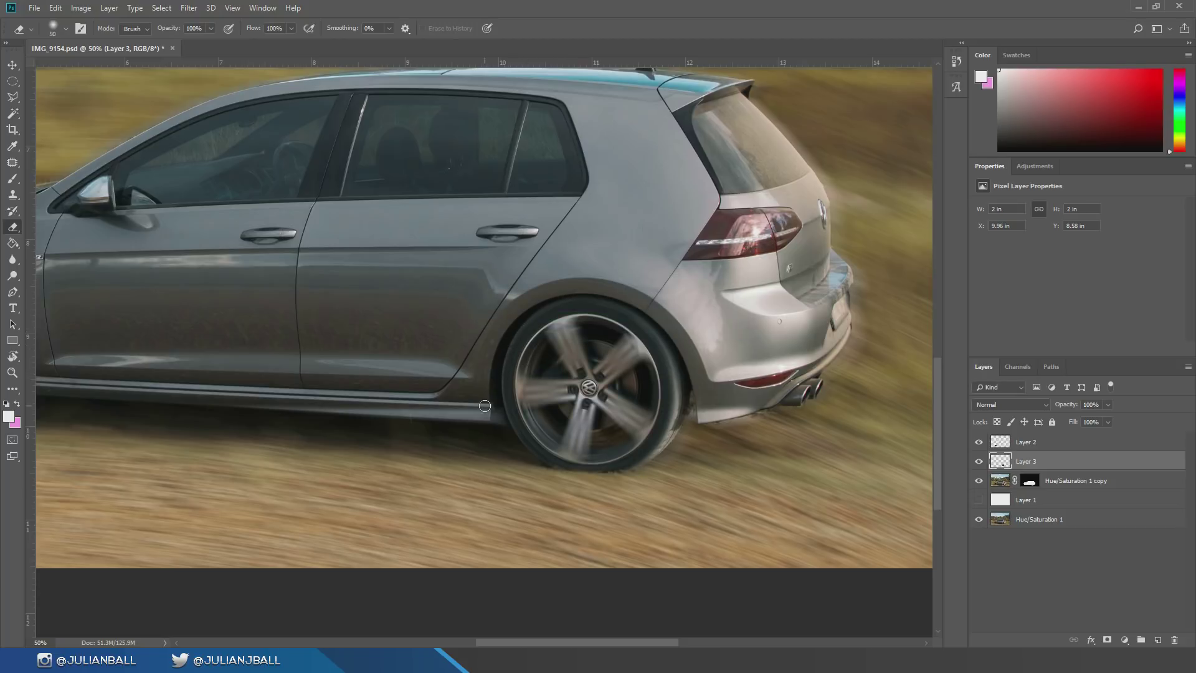
Step: Examine both blurred wheels, the car's edges and the overall motion-blur composite
{"action": "left_click_drag", "start_coordinate": [225, 451], "coordinate": [420, 475]}
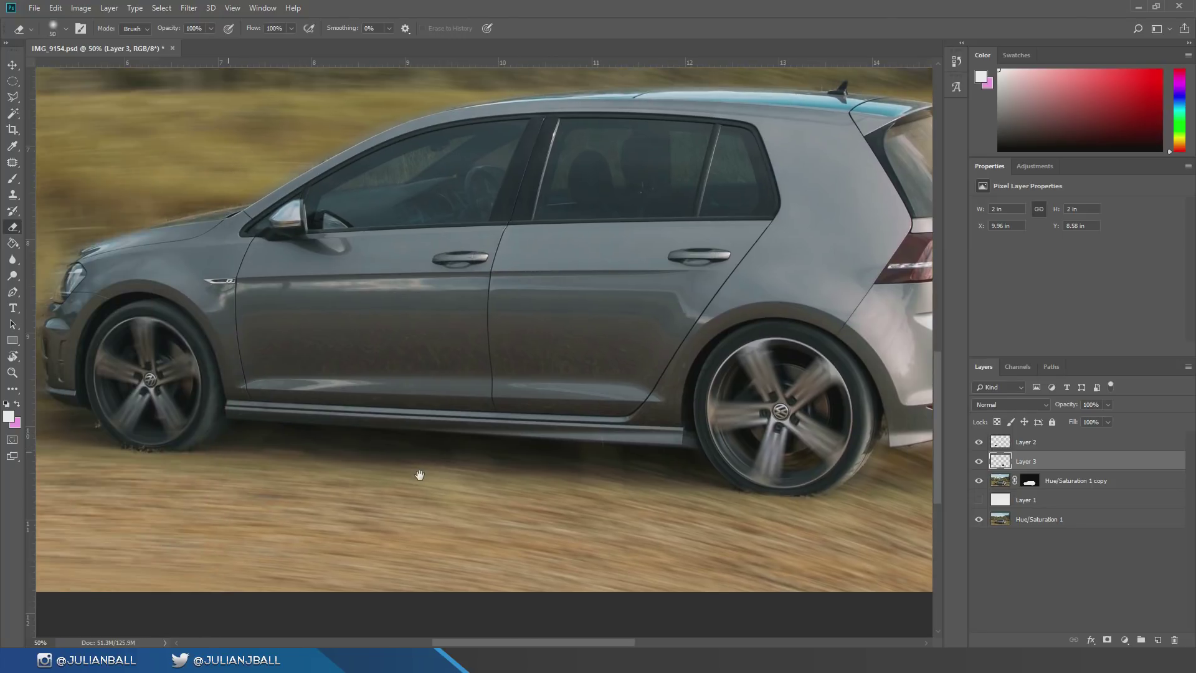
{"action": "left_click_drag", "start_coordinate": [714, 520], "coordinate": [802, 550]}
{"action": "left_click_drag", "start_coordinate": [176, 356], "coordinate": [527, 422]}
{"action": "left_click_drag", "start_coordinate": [777, 430], "coordinate": [239, 411]}
{"action": "left_click_drag", "start_coordinate": [353, 509], "coordinate": [509, 357]}
{"action": "left_click_drag", "start_coordinate": [274, 444], "coordinate": [614, 415]}
{"action": "left_click_drag", "start_coordinate": [290, 360], "coordinate": [543, 378]}
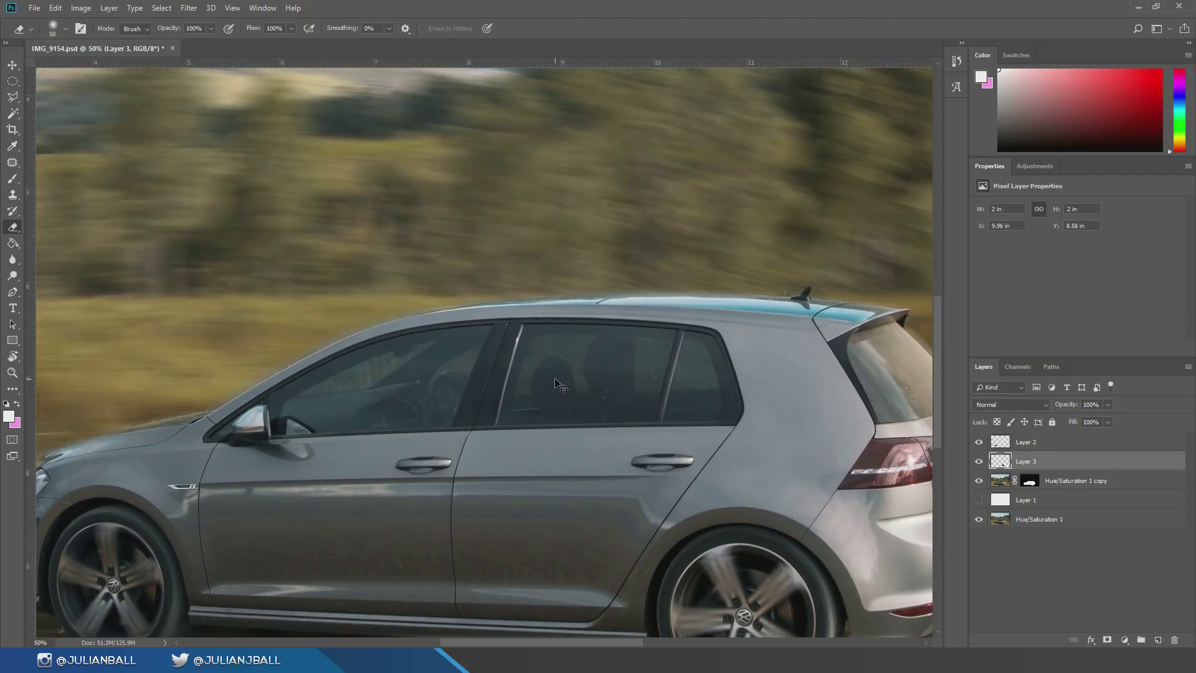
{"action": "key", "text": "ctrl+1"}
{"action": "key", "text": "ctrl+minus"}
{"action": "key", "text": "ctrl+minus"}
{"action": "key", "text": "ctrl+minus"}
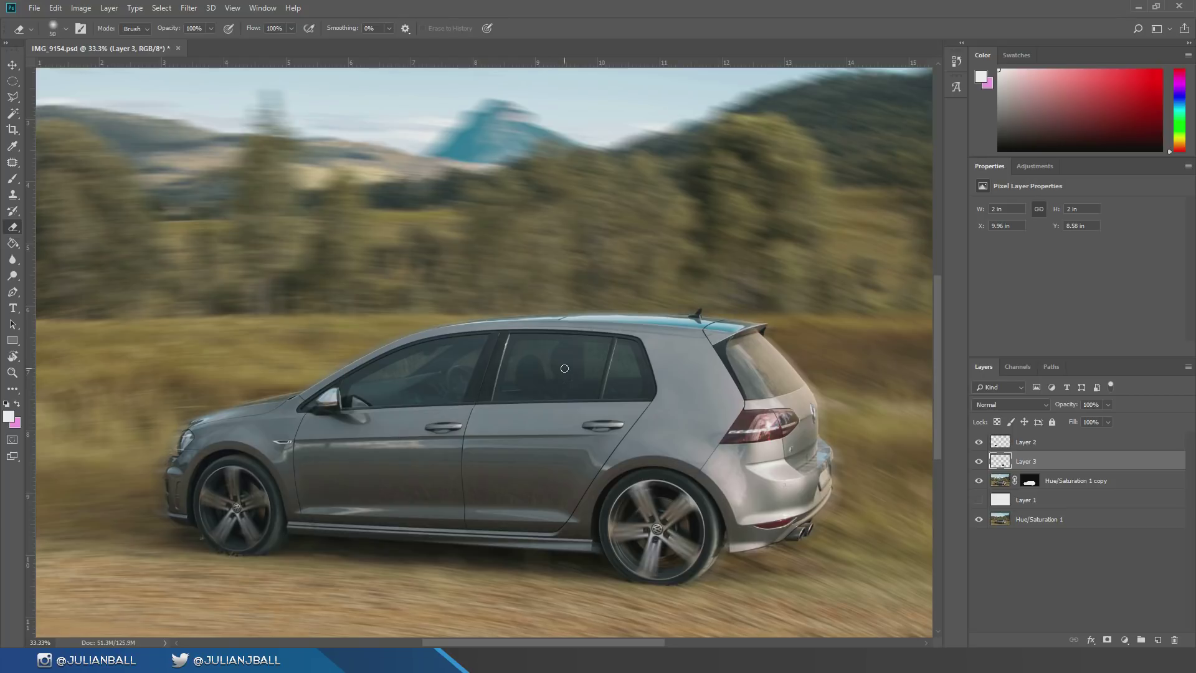
Step: Select the Hue/Saturation 1 copy layer, toggle its visibility and inspect the car cut-out down to the front tyre
{"action": "left_click", "coordinate": [1080, 482]}
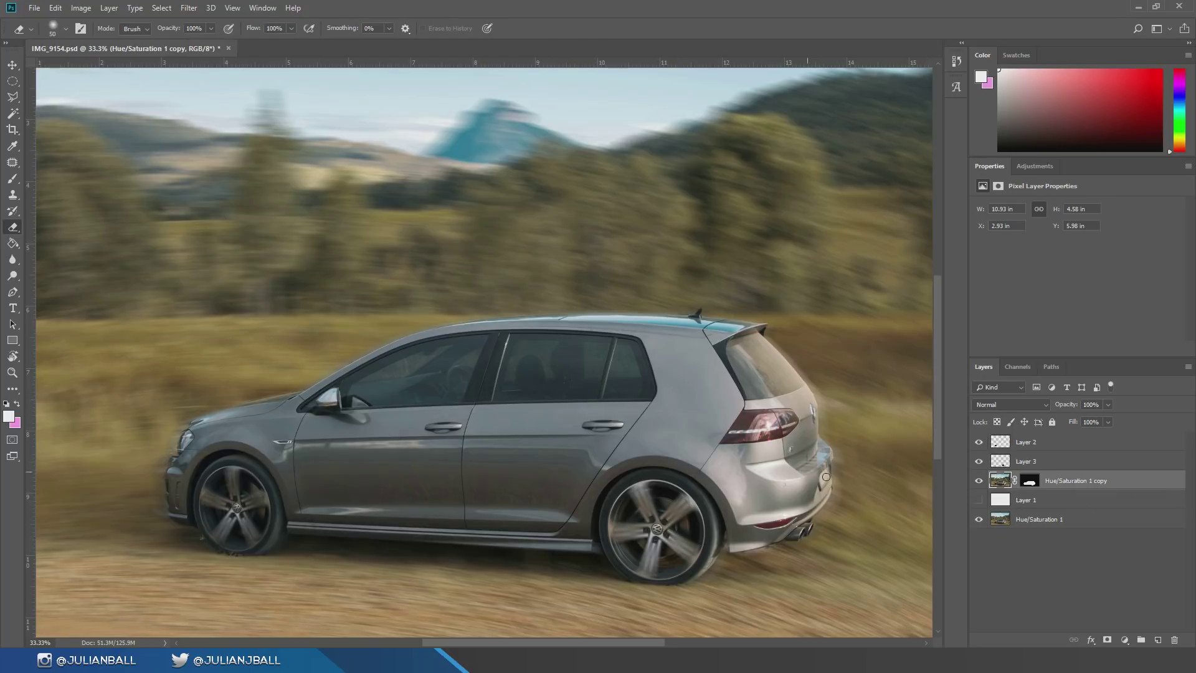
{"action": "key", "text": "v"}
{"action": "left_click", "coordinate": [979, 480]}
{"action": "left_click", "coordinate": [978, 480]}
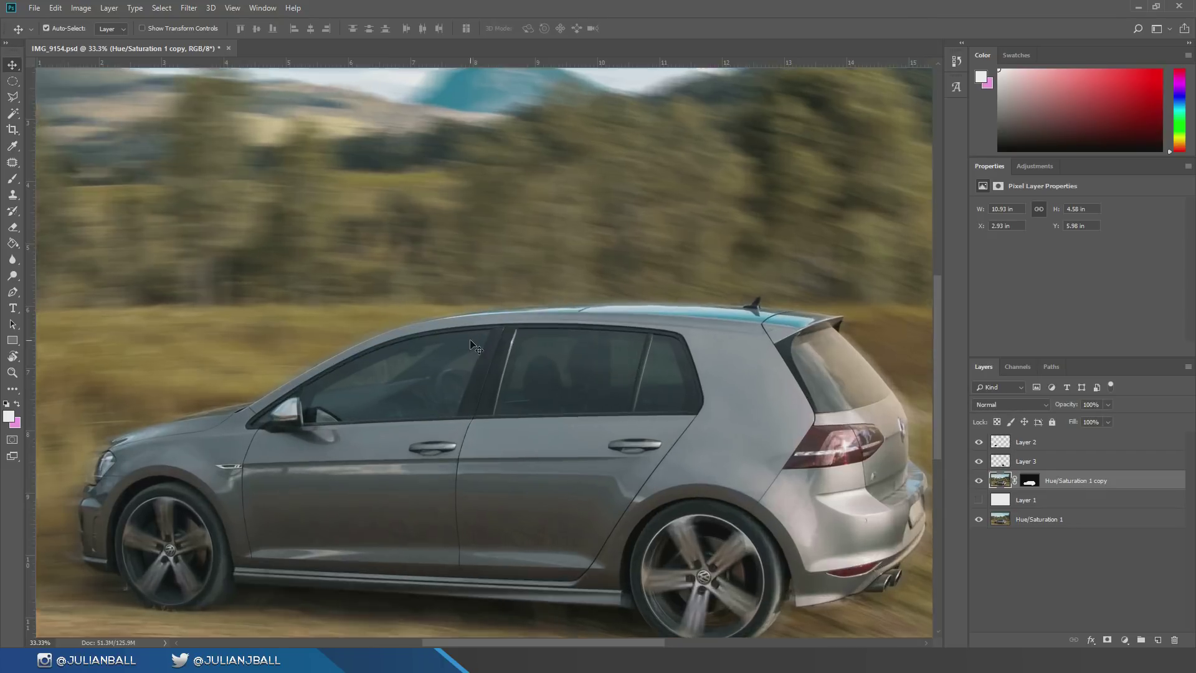
{"action": "key", "text": "ctrl+plus"}
{"action": "key", "text": "ctrl+plus"}
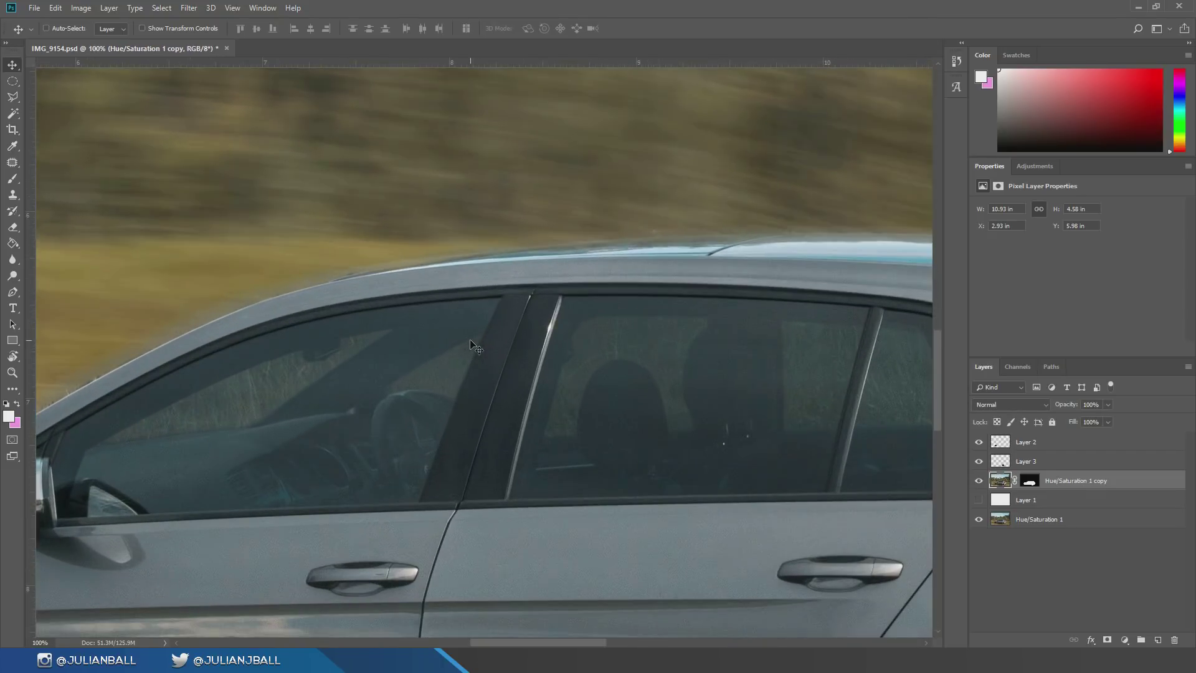
{"action": "left_click_drag", "start_coordinate": [406, 376], "coordinate": [760, 128]}
{"action": "left_click_drag", "start_coordinate": [262, 430], "coordinate": [583, 251]}
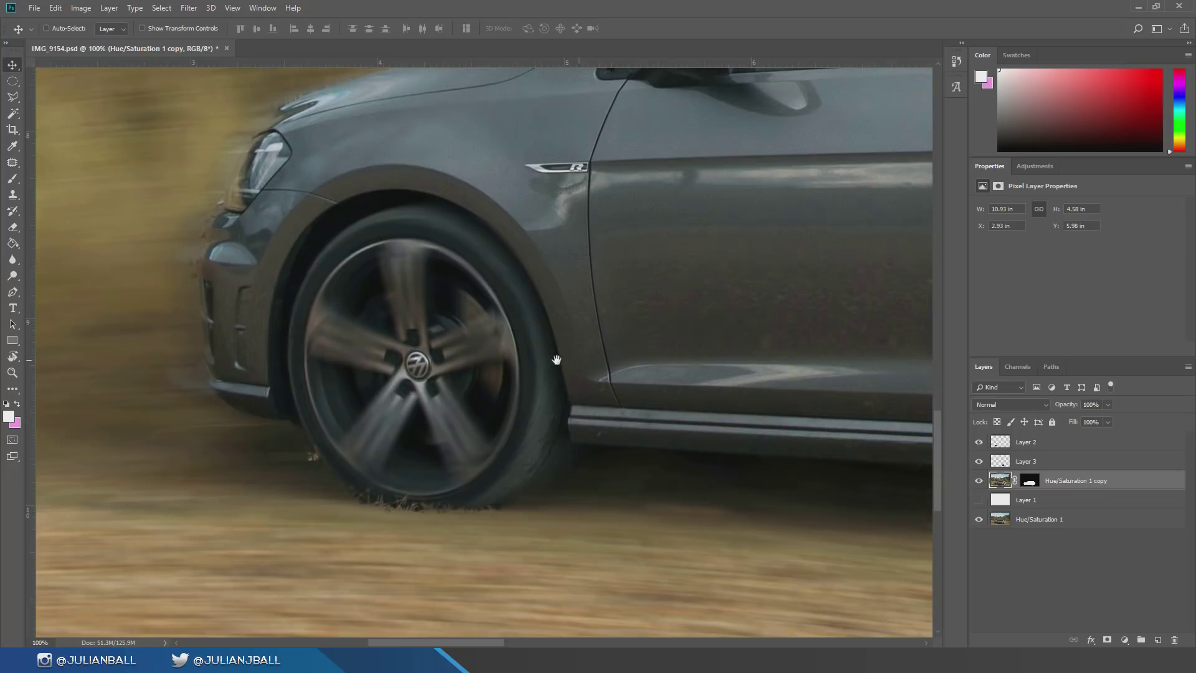
{"action": "left_click_drag", "start_coordinate": [515, 346], "coordinate": [506, 259]}
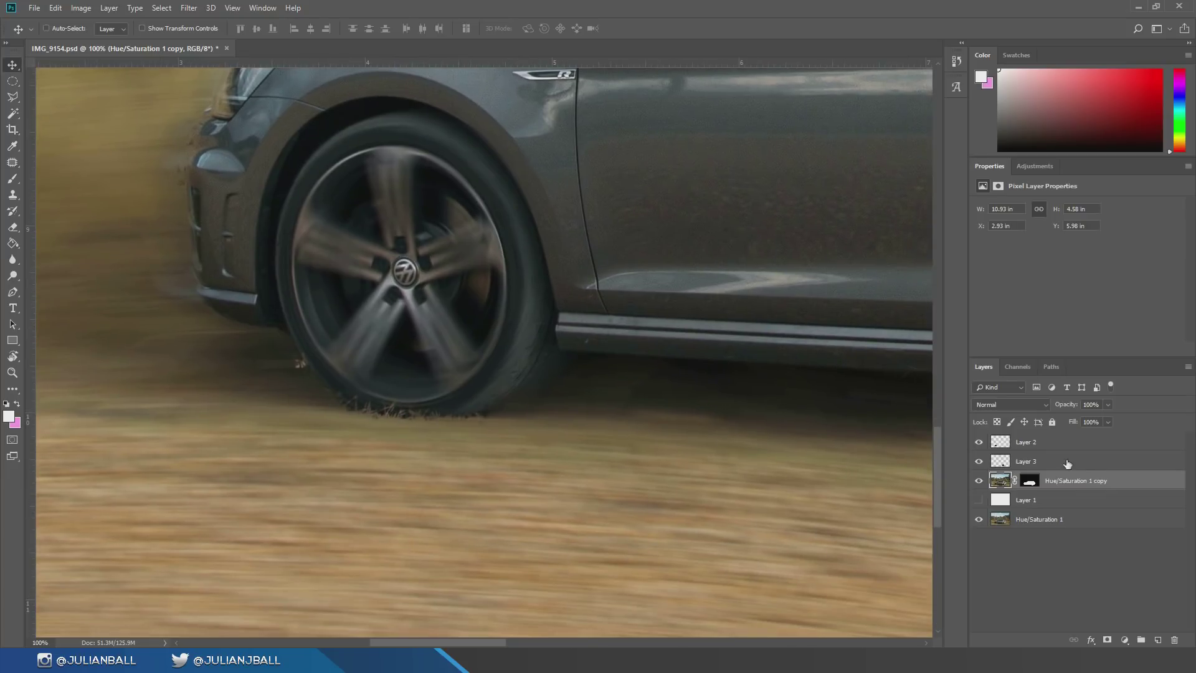
Step: Paint black on the Hue/Saturation 1 copy layer mask with a softened 40 px brush to hide the grass around the front tyre's base
{"action": "left_click", "coordinate": [1030, 480]}
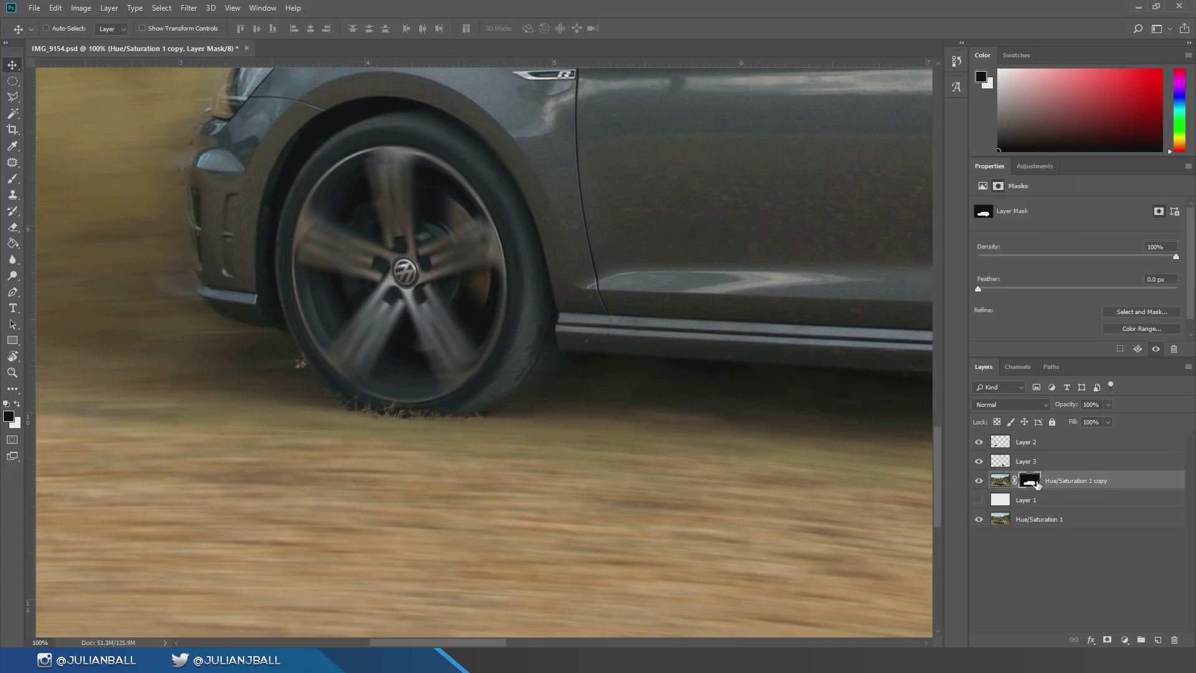
{"action": "key", "text": "b"}
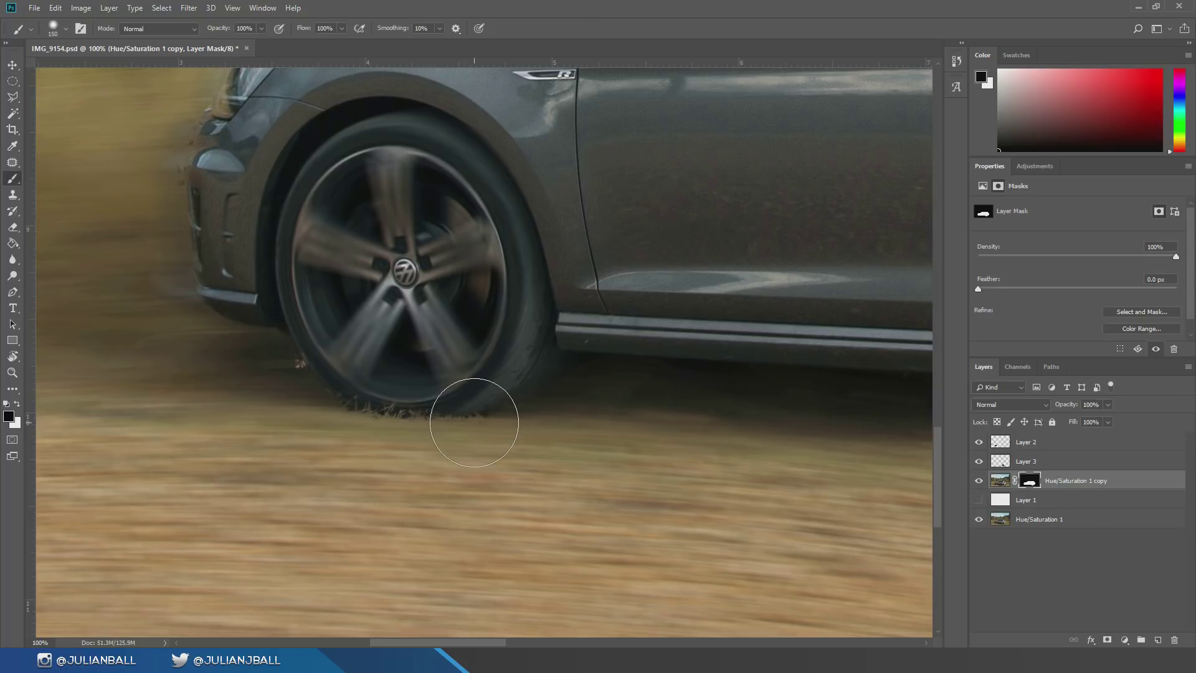
{"action": "key", "text": "bracketleft"}
{"action": "key", "text": "bracketleft"}
{"action": "key", "text": "bracketleft"}
{"action": "key", "text": "bracketleft"}
{"action": "key", "text": "bracketleft"}
{"action": "key", "text": "bracketleft"}
{"action": "key", "text": "bracketleft"}
{"action": "key", "text": "bracketleft"}
{"action": "key", "text": "bracketleft"}
{"action": "key", "text": "bracketleft"}
{"action": "key", "text": "bracketleft"}
{"action": "key", "text": "x"}
{"action": "key", "text": "x"}
{"action": "key", "text": "x"}
{"action": "key", "text": "x"}
{"action": "key", "text": "x"}
{"action": "key", "text": "x"}
{"action": "key", "text": "x"}
{"action": "key", "text": "x"}
{"action": "key", "text": "x"}
{"action": "key", "text": "x"}
{"action": "key", "text": "x"}
{"action": "key", "text": "x"}
{"action": "key", "text": "bracketright"}
{"action": "right_click", "coordinate": [442, 445]}
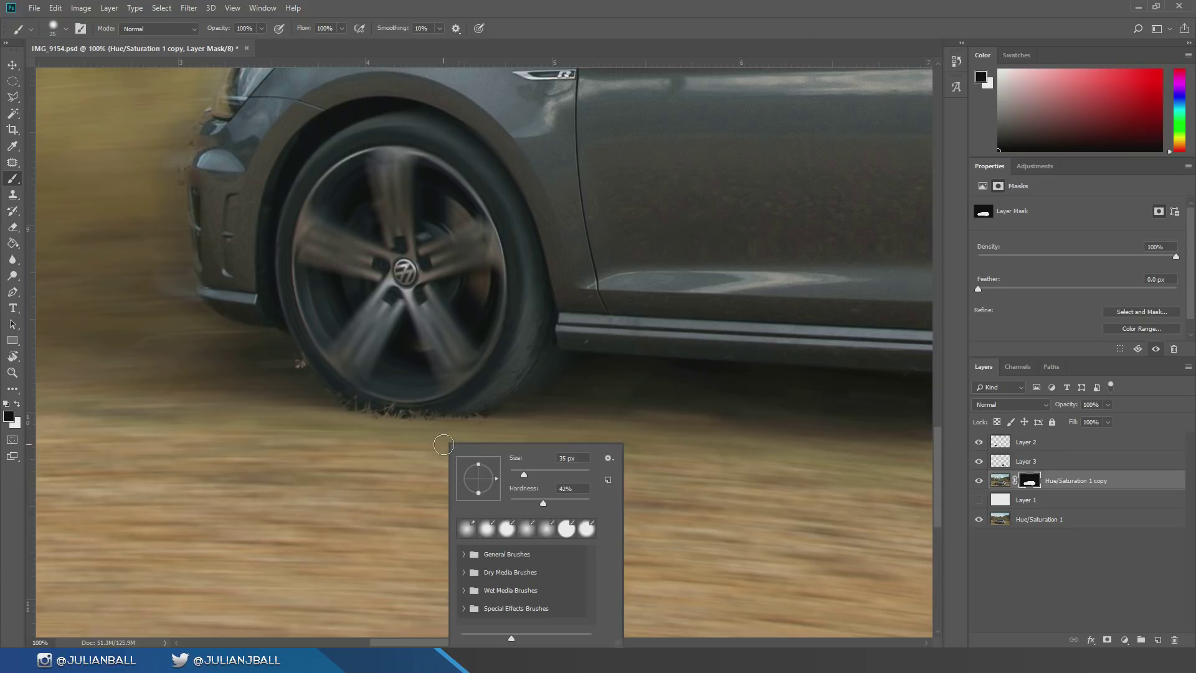
{"action": "left_click_drag", "start_coordinate": [543, 501], "coordinate": [530, 501]}
{"action": "key", "text": "Return"}
{"action": "key", "text": "bracketright"}
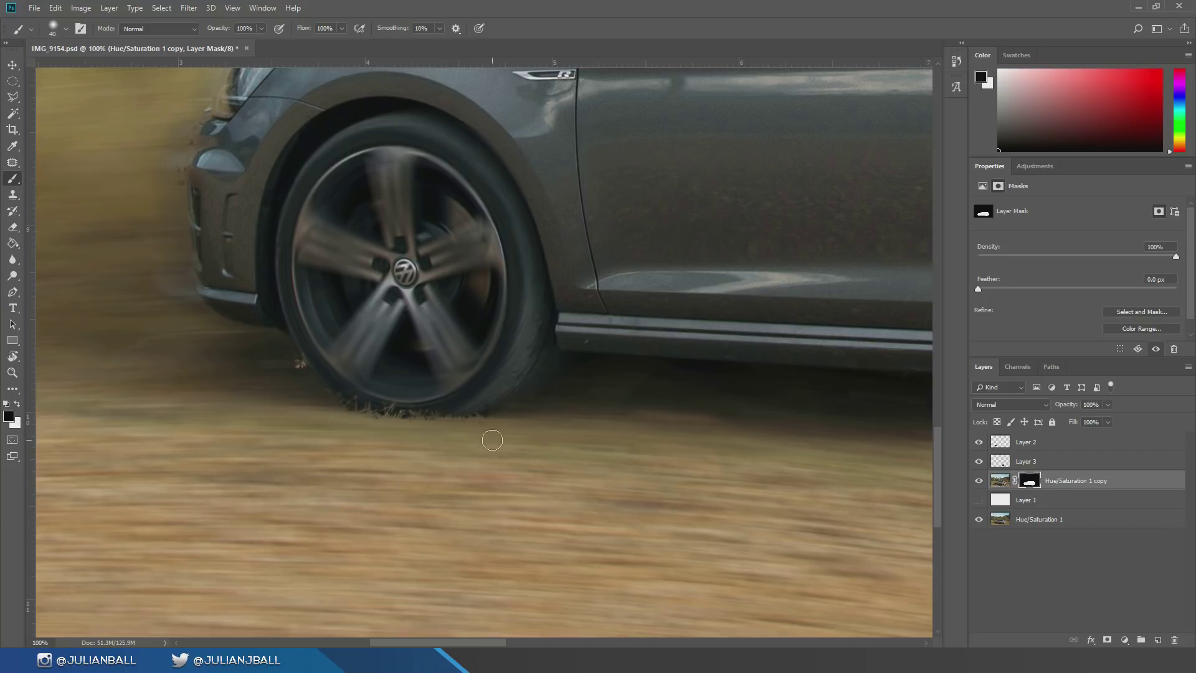
{"action": "mouse_move", "coordinate": [434, 424]}
{"action": "left_mouse_down"}
{"action": "mouse_move", "coordinate": [353, 419]}
{"action": "mouse_move", "coordinate": [386, 412]}
{"action": "mouse_move", "coordinate": [348, 410]}
{"action": "mouse_move", "coordinate": [288, 356]}
{"action": "mouse_move", "coordinate": [390, 412]}
{"action": "left_mouse_up"}
{"action": "key", "text": "bracketright"}
{"action": "mouse_move", "coordinate": [538, 371]}
{"action": "left_mouse_down"}
{"action": "mouse_move", "coordinate": [504, 411]}
{"action": "mouse_move", "coordinate": [547, 326]}
{"action": "left_mouse_up"}
Step: Clean up the mask edge around the exhaust, rear bumper and rear window with a 20 px black brush
{"action": "key", "text": "bracketleft"}
{"action": "key", "text": "bracketleft"}
{"action": "key", "text": "bracketleft"}
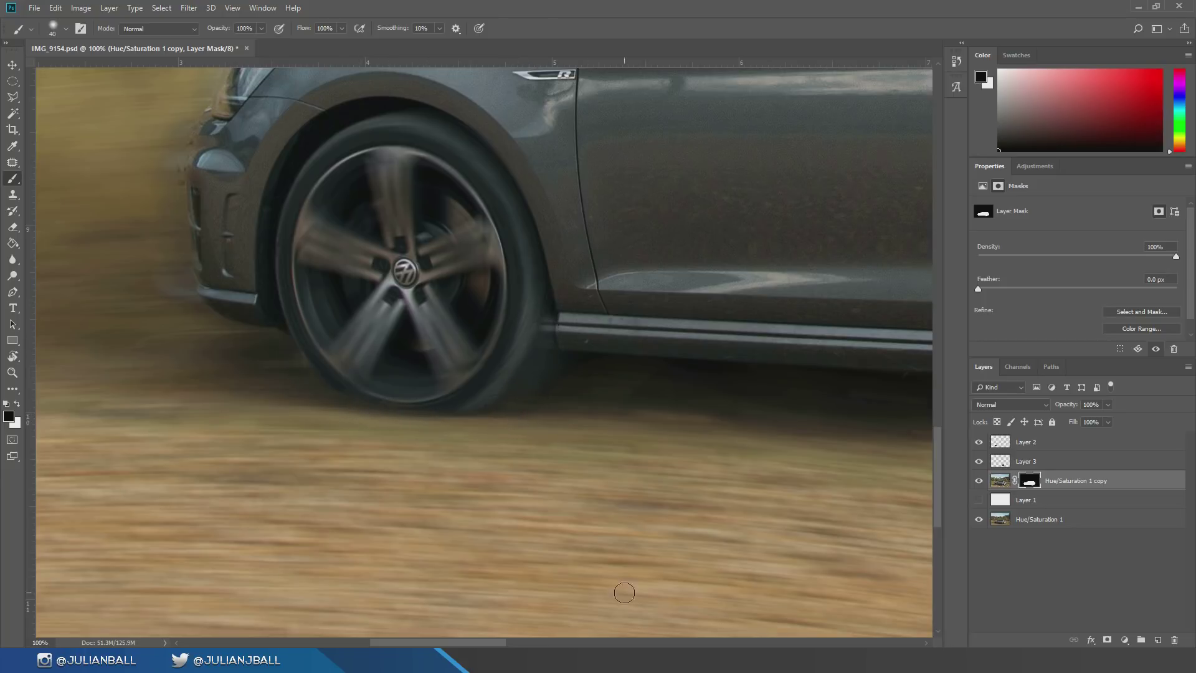
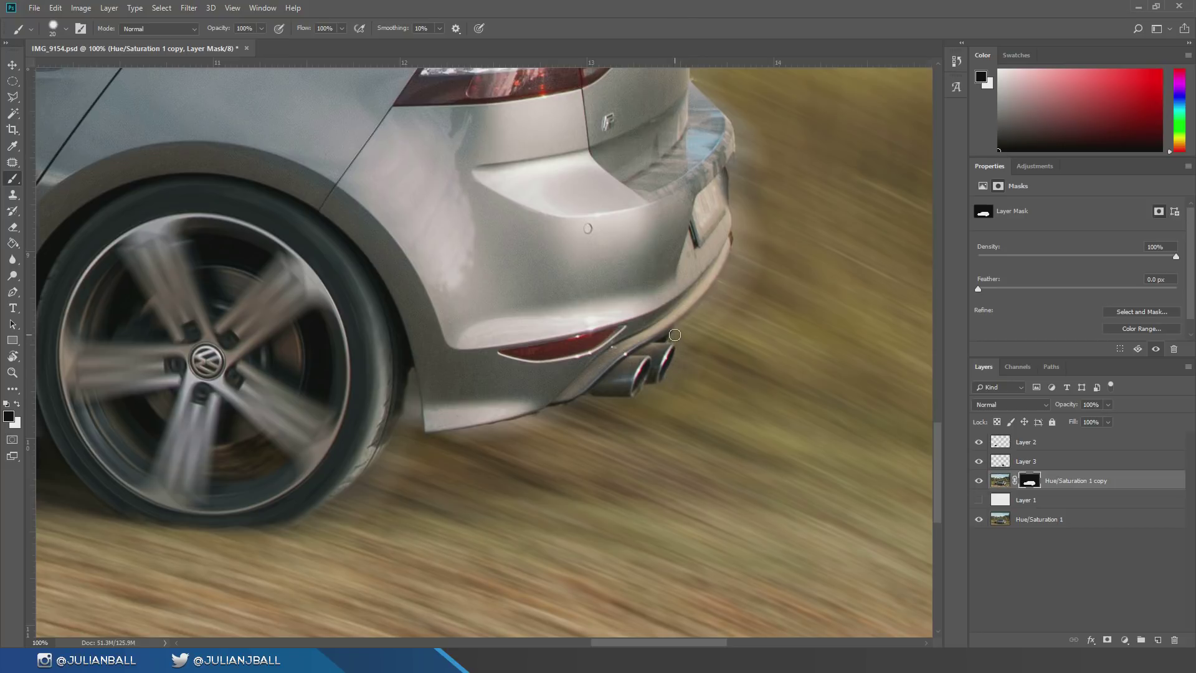
{"action": "key", "text": "x"}
{"action": "key", "text": "x"}
{"action": "left_click_drag", "start_coordinate": [749, 244], "coordinate": [646, 419]}
{"action": "key", "text": "x"}
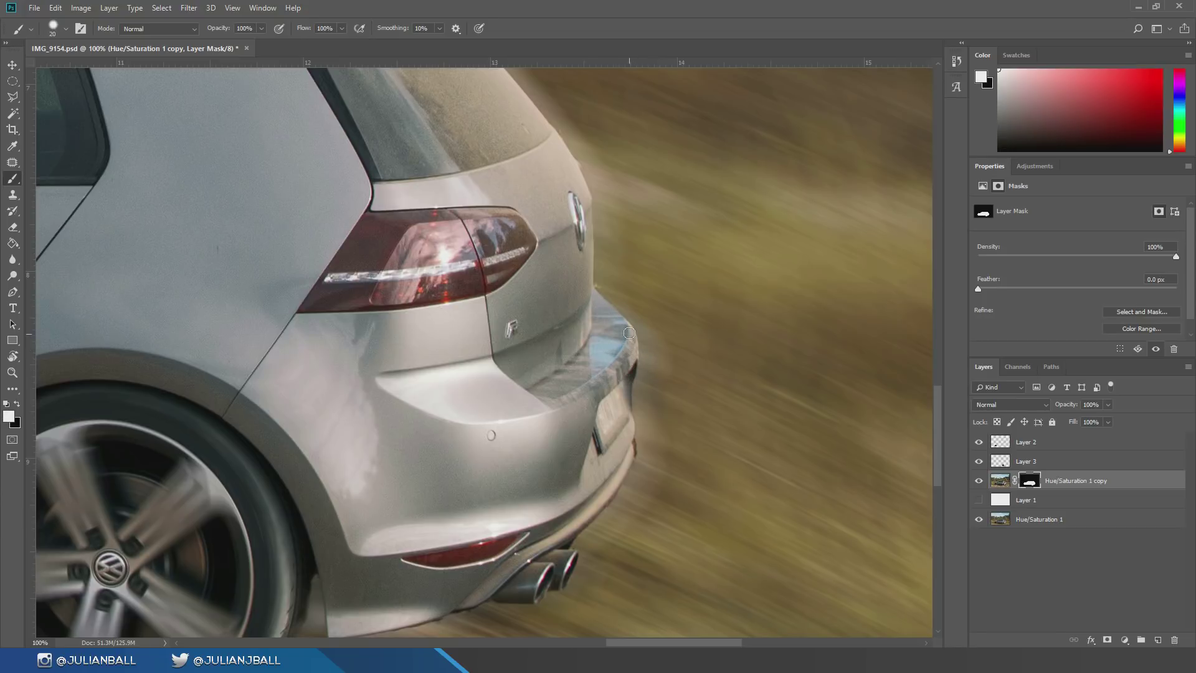
{"action": "key", "text": "x"}
{"action": "left_click_drag", "start_coordinate": [560, 224], "coordinate": [673, 492]}
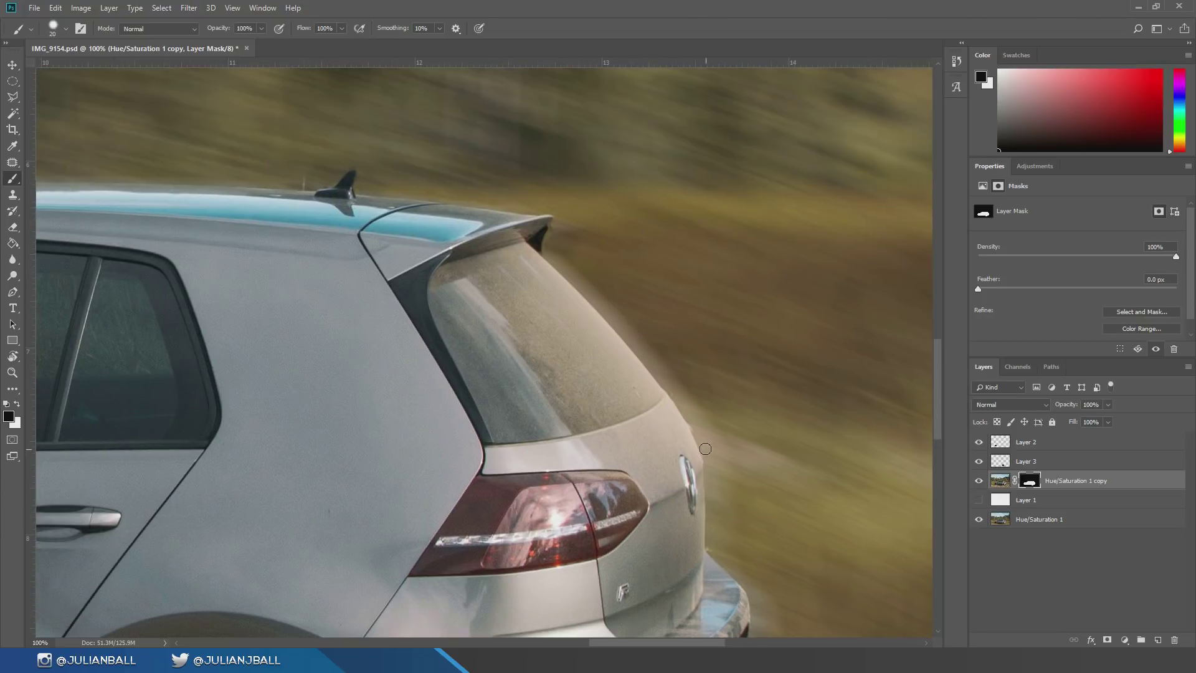
{"action": "left_click_drag", "start_coordinate": [691, 412], "coordinate": [837, 452]}
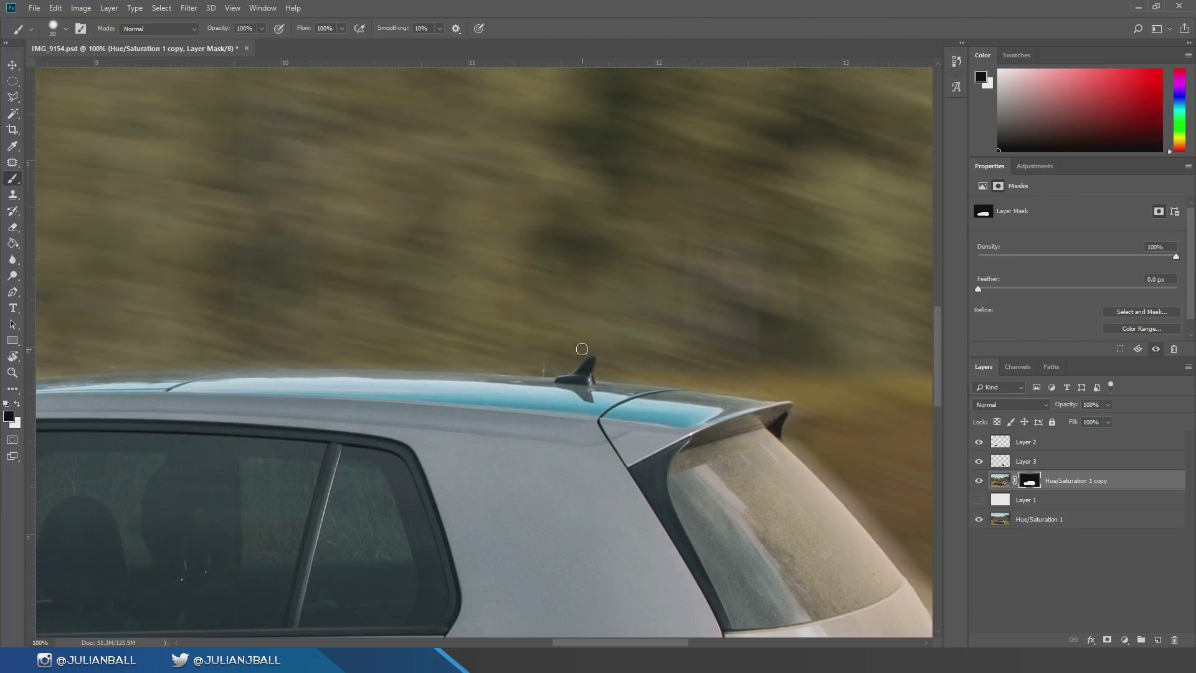
Step: Mask out the leftover fragment beside the roof antenna and tidy the edge along the roof, windscreen pillar and bonnet
{"action": "left_click_drag", "start_coordinate": [561, 371], "coordinate": [533, 369]}
{"action": "left_click_drag", "start_coordinate": [539, 385], "coordinate": [884, 401]}
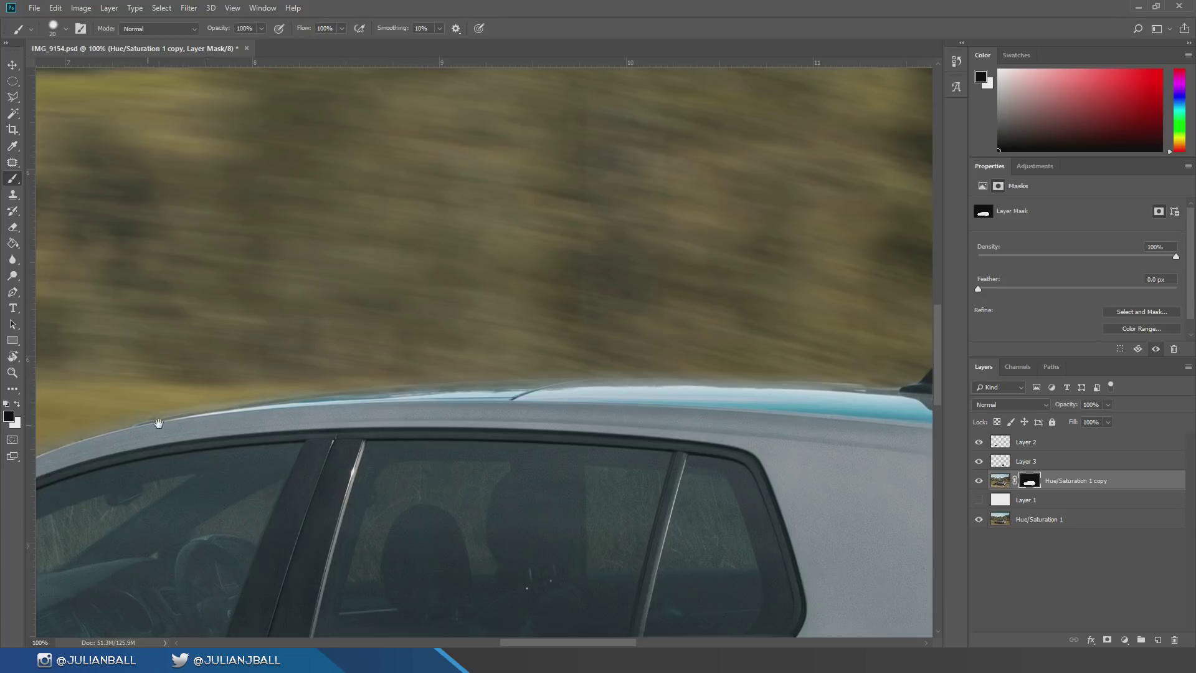
{"action": "left_click_drag", "start_coordinate": [158, 423], "coordinate": [511, 332]}
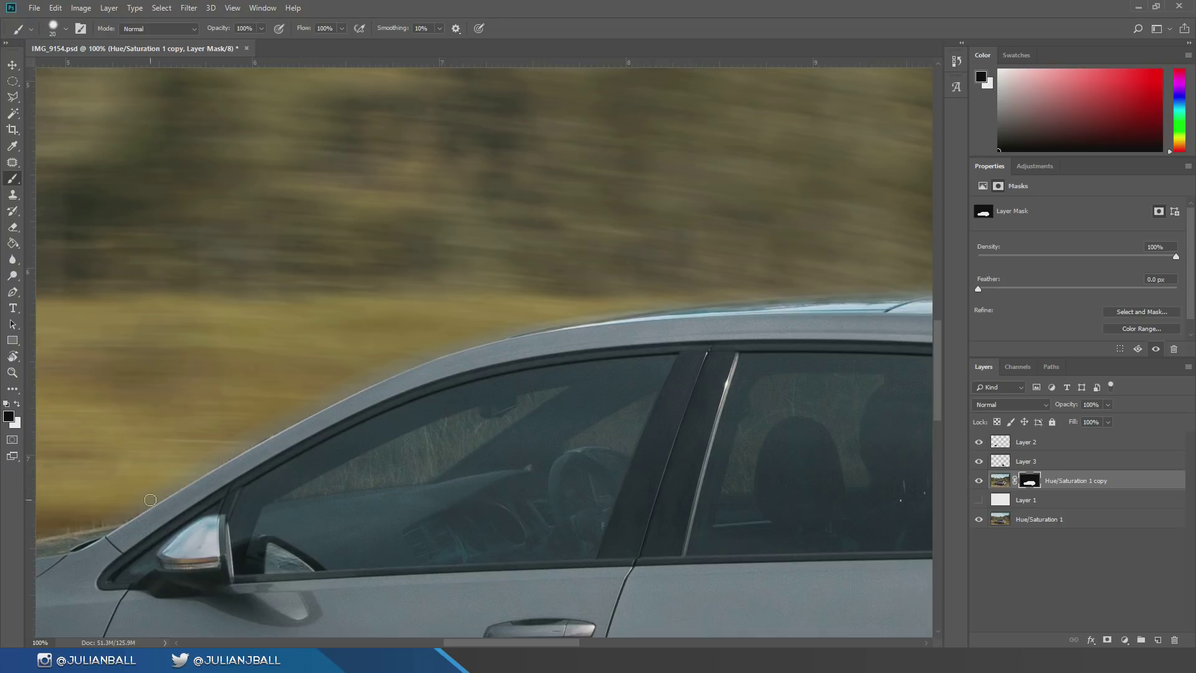
{"action": "left_click_drag", "start_coordinate": [126, 516], "coordinate": [621, 368]}
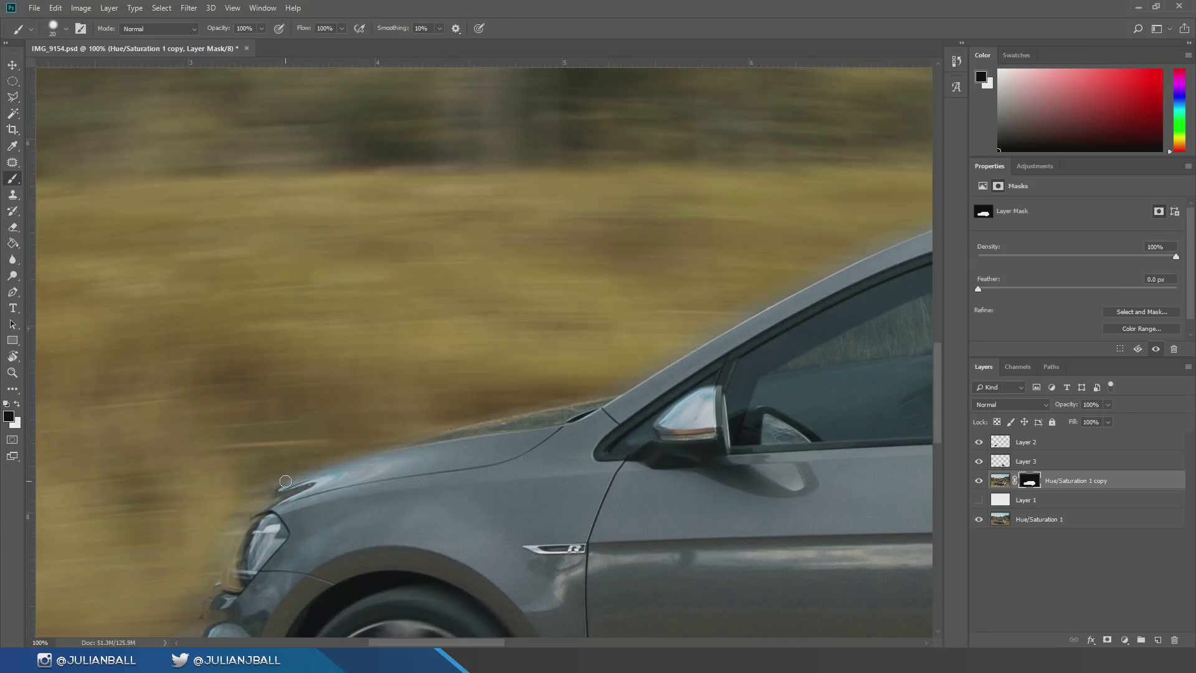
{"action": "left_click_drag", "start_coordinate": [266, 492], "coordinate": [451, 331]}
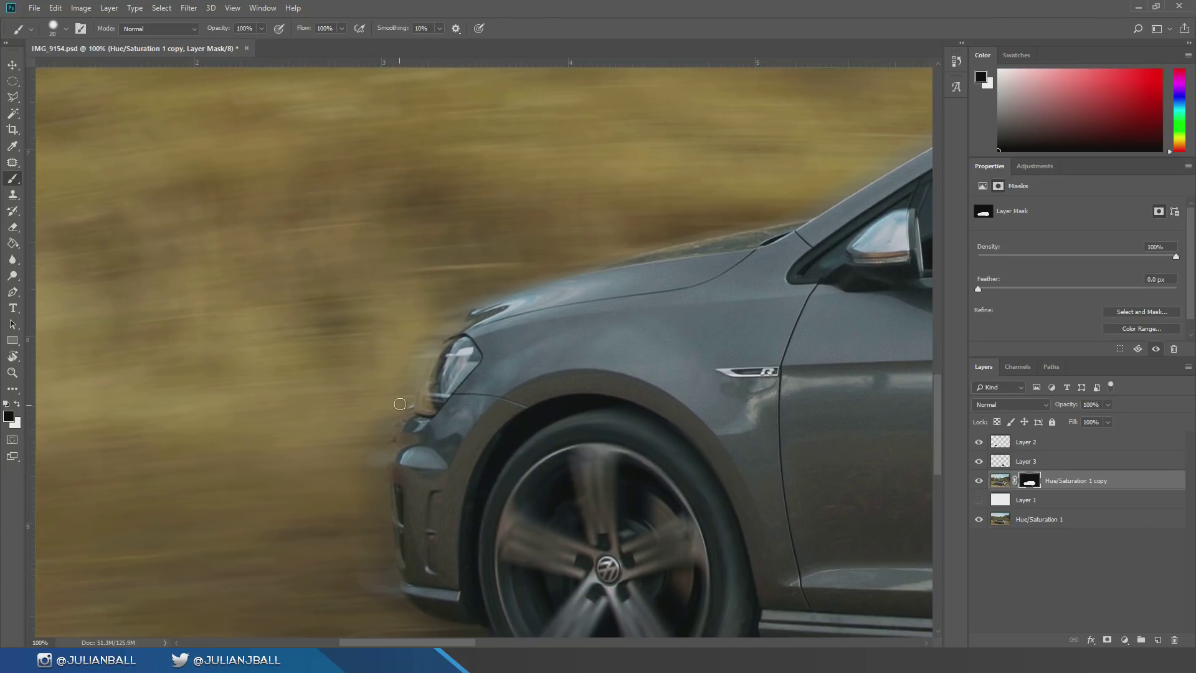
{"action": "scroll", "coordinate": [369, 444], "scroll_direction": "down", "scroll_amount": 4}
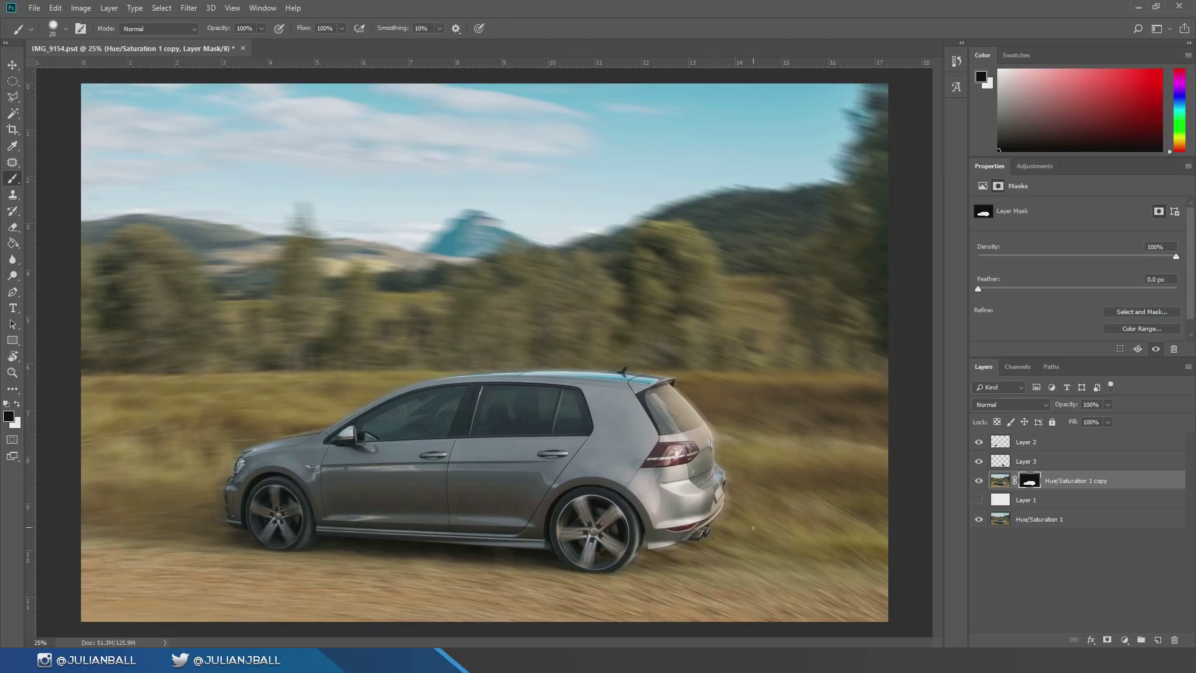
Step: Paint black on the mask over the front side window with a soft 90 px brush, using 45 px near the lower edge
{"action": "key", "text": "ctrl+plus"}
{"action": "key", "text": "ctrl+plus"}
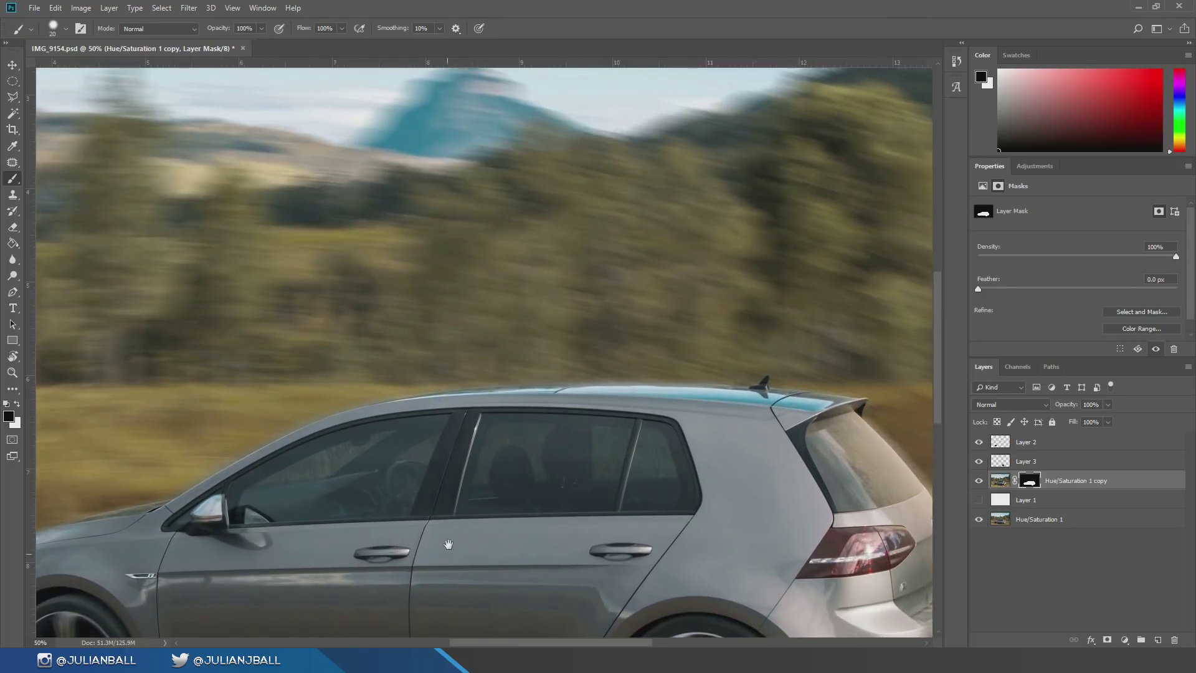
{"action": "left_click_drag", "start_coordinate": [450, 545], "coordinate": [508, 391]}
{"action": "key", "text": "ctrl+plus"}
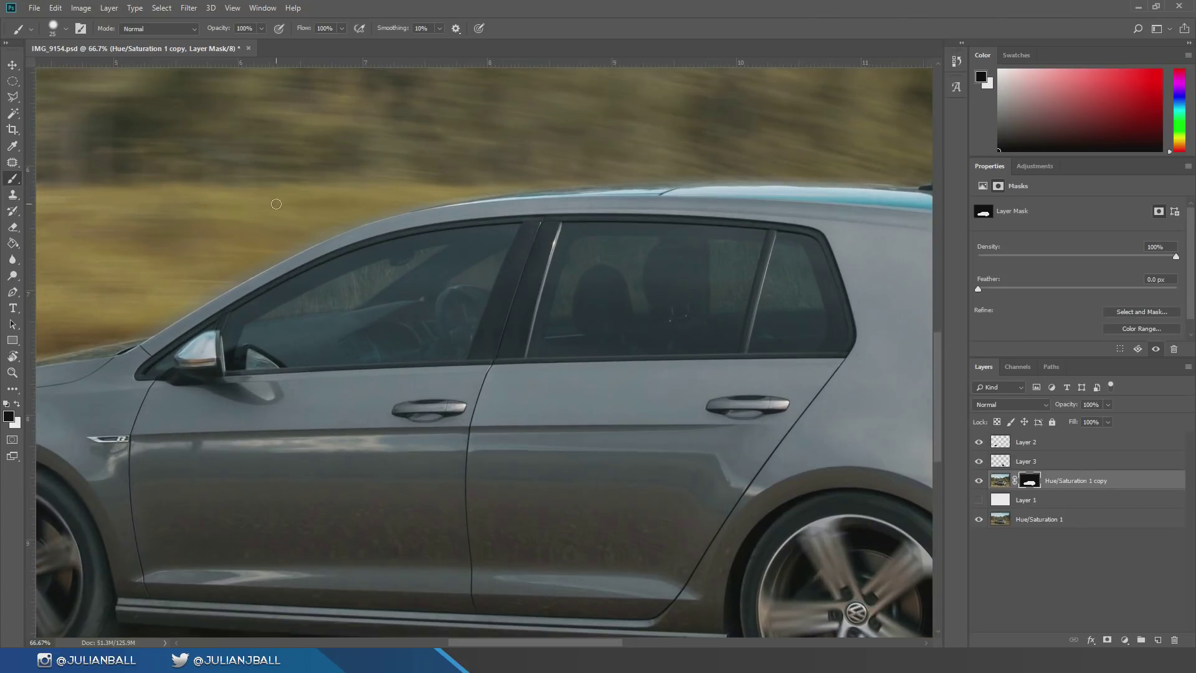
{"action": "key", "text": "bracketleft"}
{"action": "key", "text": "bracketleft"}
{"action": "key", "text": "bracketleft"}
{"action": "right_click", "coordinate": [414, 338]}
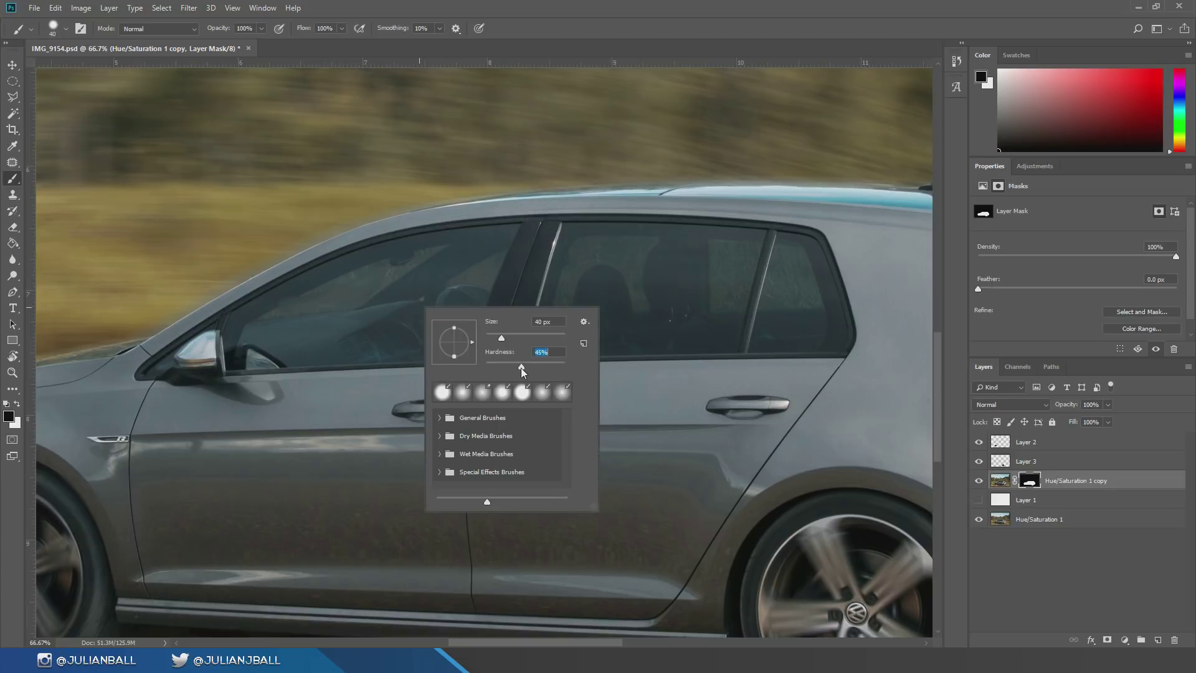
{"action": "key", "text": "Return"}
{"action": "key", "text": "bracketright"}
{"action": "key", "text": "bracketright"}
{"action": "key", "text": "bracketright"}
{"action": "key", "text": "bracketright"}
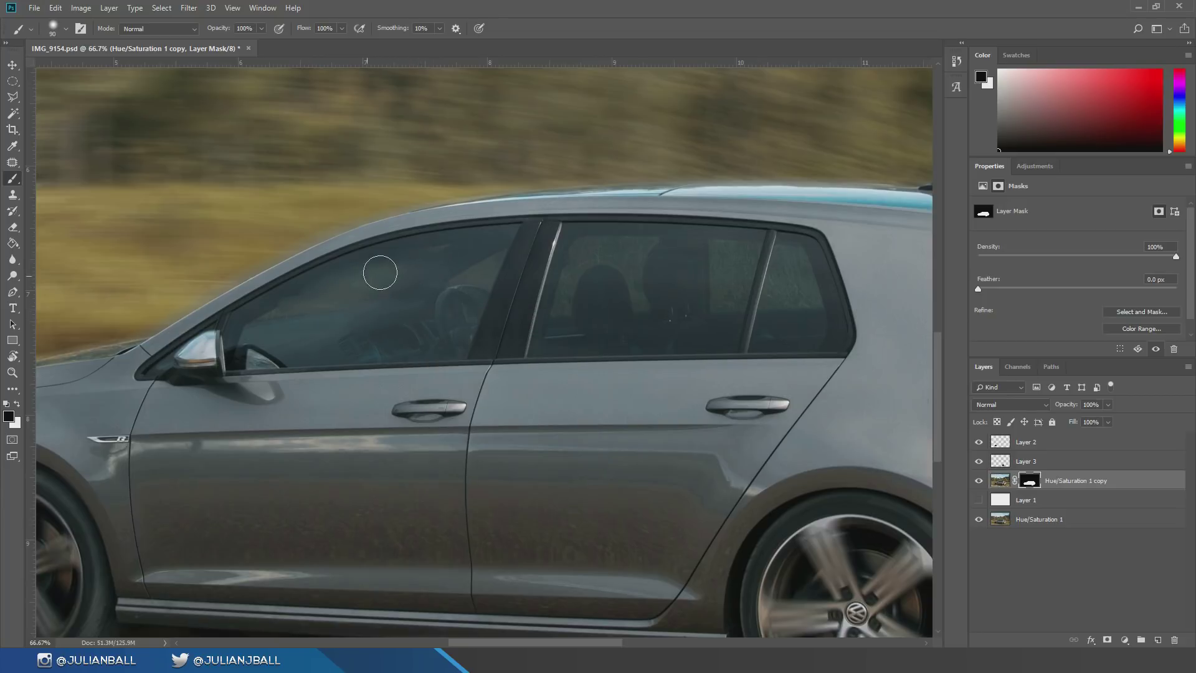
{"action": "mouse_move", "coordinate": [490, 245]}
{"action": "left_mouse_down"}
{"action": "mouse_move", "coordinate": [454, 328]}
{"action": "mouse_move", "coordinate": [398, 339]}
{"action": "mouse_move", "coordinate": [468, 278]}
{"action": "left_mouse_up"}
{"action": "left_click_drag", "start_coordinate": [246, 345], "coordinate": [275, 354]}
{"action": "key", "text": "bracketleft"}
{"action": "key", "text": "bracketleft"}
{"action": "key", "text": "bracketleft"}
{"action": "key", "text": "bracketleft"}
{"action": "key", "text": "bracketleft"}
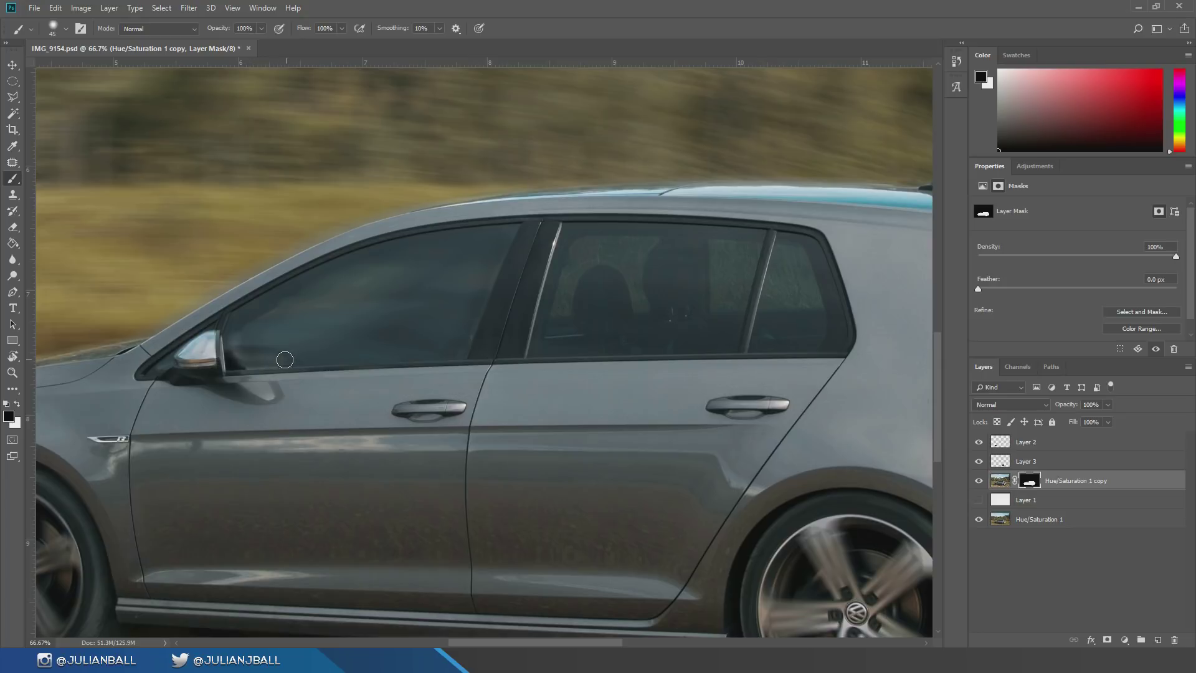
Step: Paint black on the mask over the whole rear side window, including its divider and seat outlines, with a 60 px brush
{"action": "key", "text": "bracketright"}
{"action": "key", "text": "bracketleft"}
{"action": "key", "text": "bracketright"}
{"action": "key", "text": "bracketright"}
{"action": "key", "text": "bracketright"}
{"action": "key", "text": "bracketright"}
{"action": "key", "text": "bracketright"}
{"action": "key", "text": "bracketright"}
{"action": "key", "text": "bracketright"}
{"action": "key", "text": "bracketleft"}
{"action": "key", "text": "bracketleft"}
{"action": "key", "text": "bracketleft"}
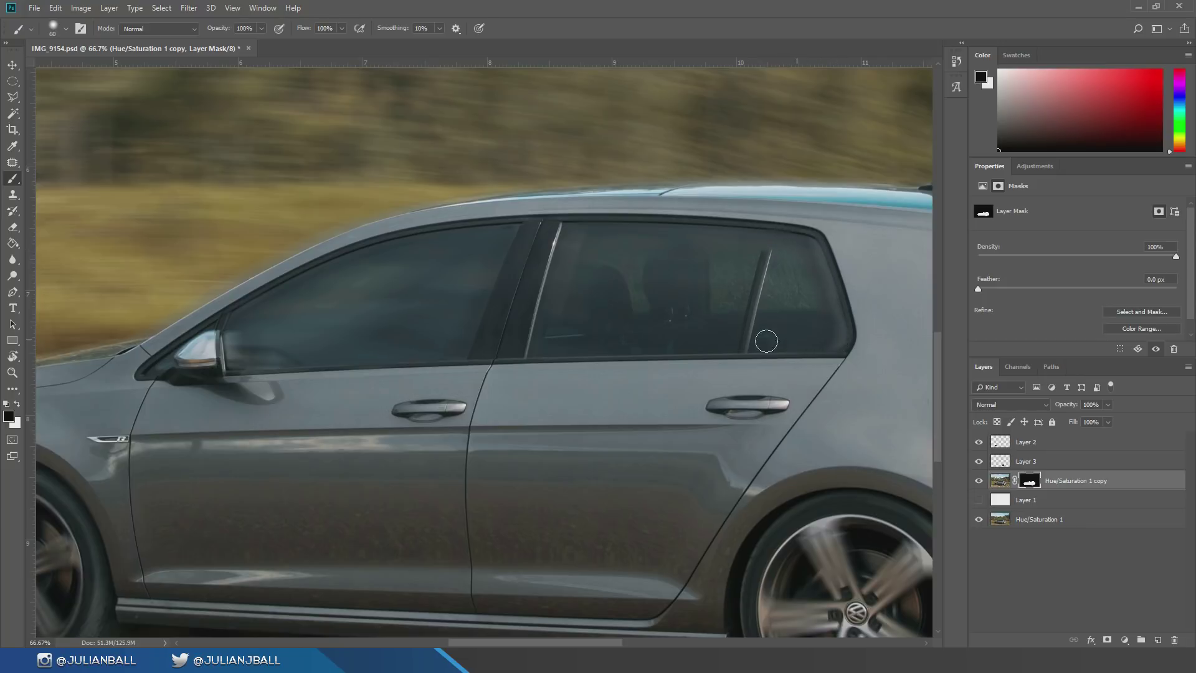
{"action": "mouse_move", "coordinate": [736, 320]}
{"action": "left_mouse_down"}
{"action": "mouse_move", "coordinate": [768, 249]}
{"action": "mouse_move", "coordinate": [759, 319]}
{"action": "mouse_move", "coordinate": [777, 261]}
{"action": "mouse_move", "coordinate": [786, 305]}
{"action": "mouse_move", "coordinate": [795, 261]}
{"action": "mouse_move", "coordinate": [808, 316]}
{"action": "mouse_move", "coordinate": [741, 331]}
{"action": "left_mouse_up"}
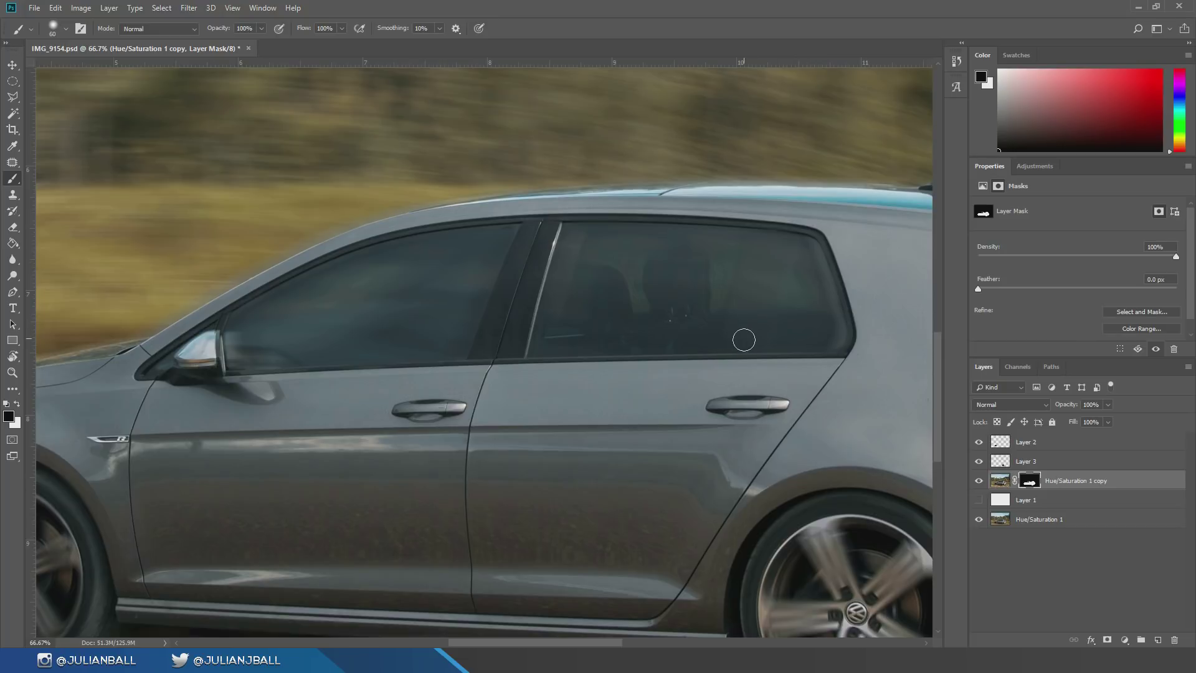
{"action": "mouse_move", "coordinate": [548, 331]}
{"action": "left_mouse_down"}
{"action": "mouse_move", "coordinate": [652, 308]}
{"action": "mouse_move", "coordinate": [596, 293]}
{"action": "mouse_move", "coordinate": [740, 283]}
{"action": "mouse_move", "coordinate": [646, 262]}
{"action": "mouse_move", "coordinate": [707, 256]}
{"action": "mouse_move", "coordinate": [355, 315]}
{"action": "mouse_move", "coordinate": [340, 307]}
{"action": "mouse_move", "coordinate": [681, 302]}
{"action": "mouse_move", "coordinate": [347, 272]}
{"action": "left_mouse_up"}
{"action": "left_click_drag", "start_coordinate": [680, 278], "coordinate": [561, 287]}
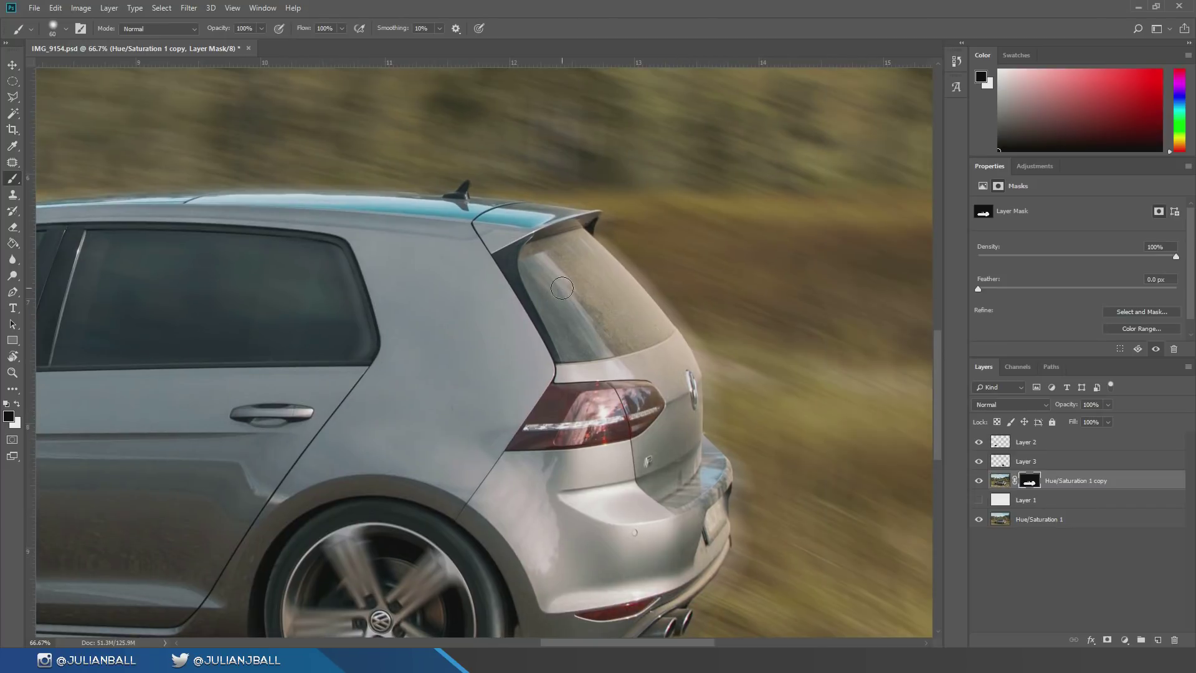
Step: Try masking the front door panel with a 200 px black brush to bring in the blurred reflections
{"action": "left_click_drag", "start_coordinate": [279, 506], "coordinate": [777, 309]}
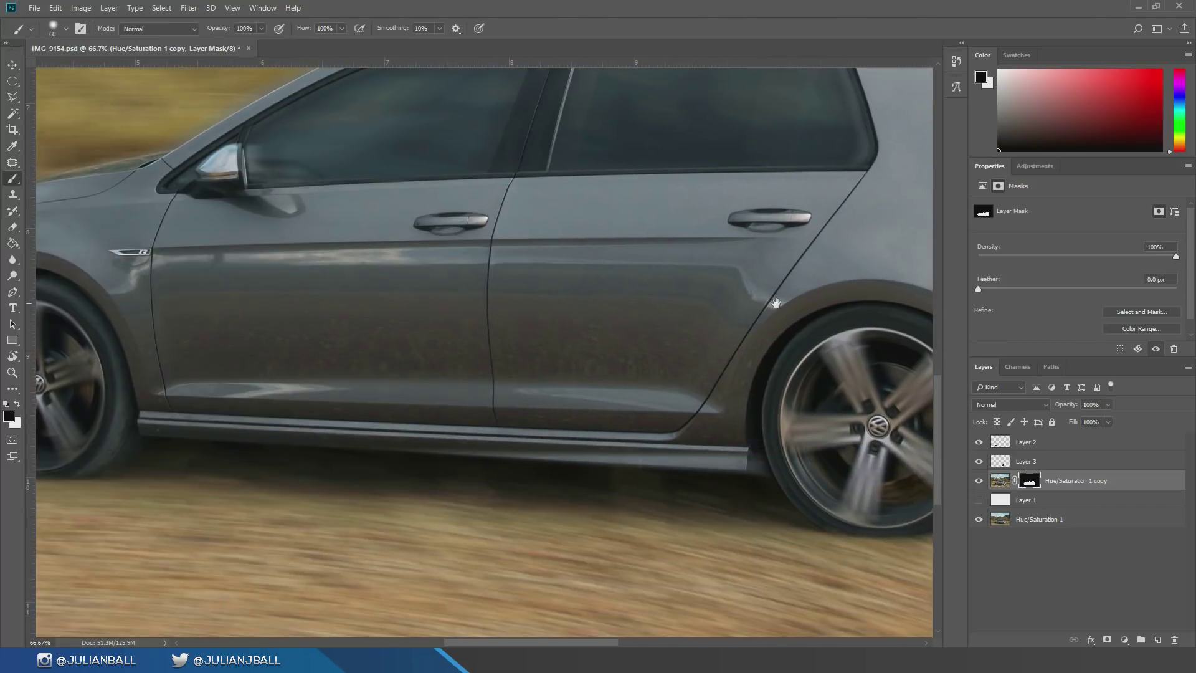
{"action": "left_click_drag", "start_coordinate": [584, 306], "coordinate": [609, 352]}
{"action": "key", "text": "bracketright"}
{"action": "key", "text": "bracketright"}
{"action": "key", "text": "bracketright"}
{"action": "key", "text": "bracketright"}
{"action": "key", "text": "bracketright"}
{"action": "key", "text": "bracketright"}
{"action": "key", "text": "bracketright"}
{"action": "key", "text": "bracketright"}
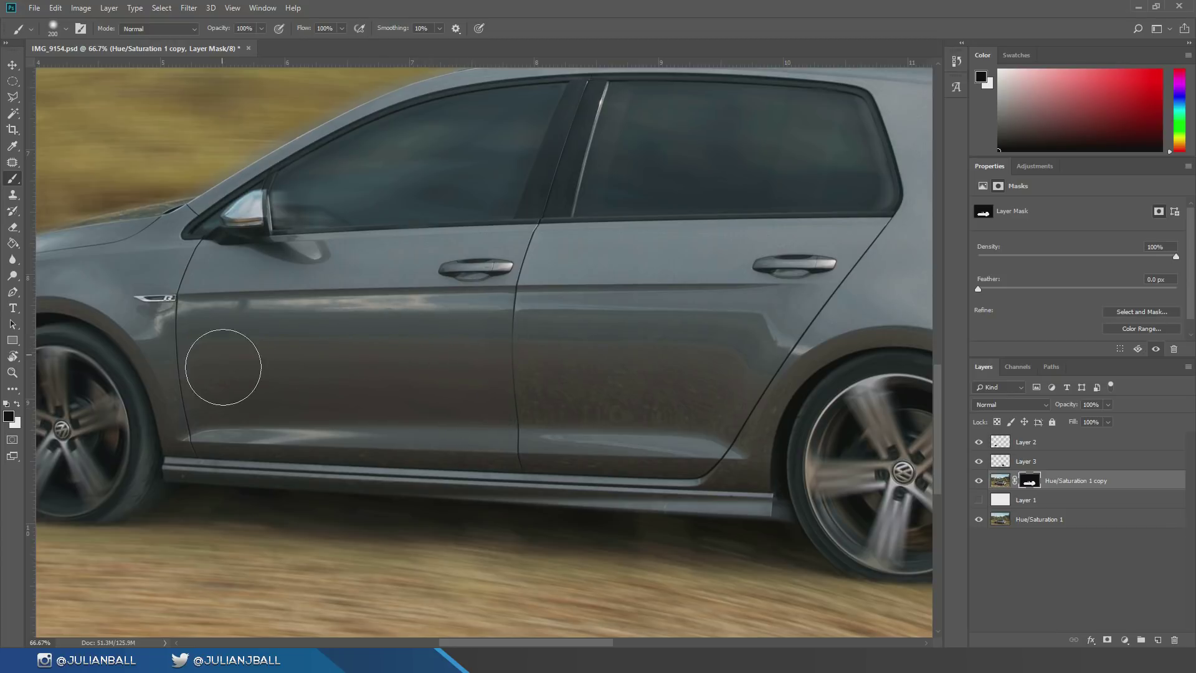
{"action": "mouse_move", "coordinate": [248, 439]}
{"action": "left_mouse_down"}
{"action": "mouse_move", "coordinate": [472, 455]}
{"action": "mouse_move", "coordinate": [315, 416]}
{"action": "left_mouse_up"}
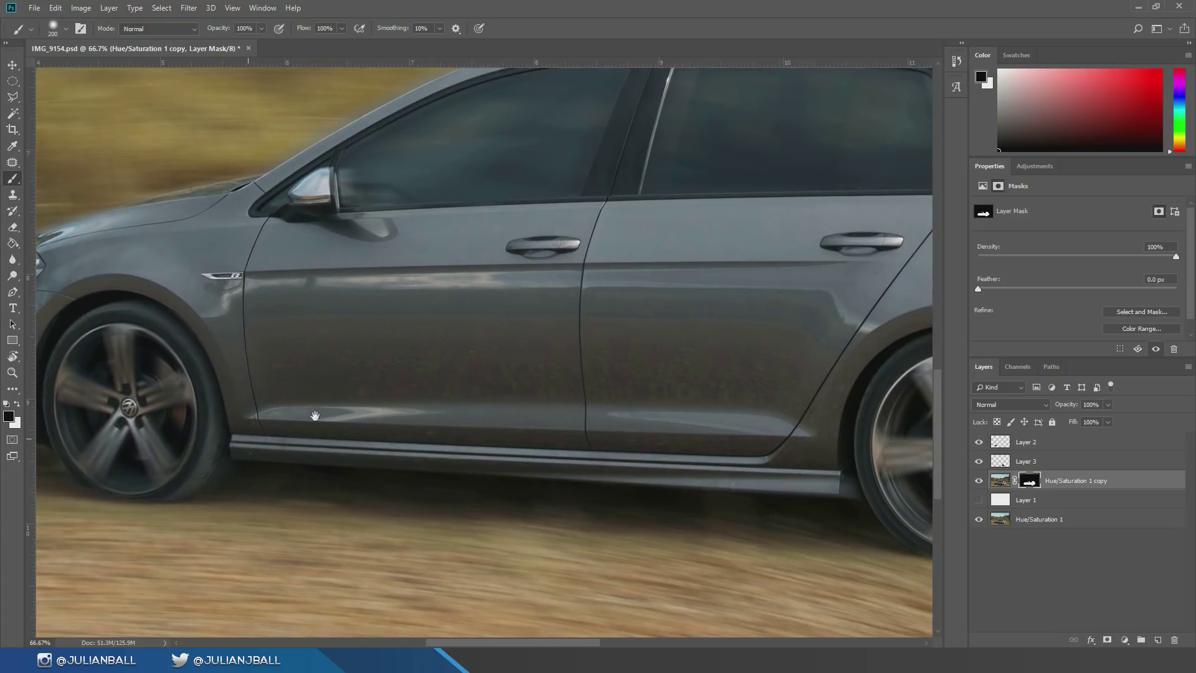
Step: Paint black on the mask over the front and rear door panels with a 90 px brush to replace their sharp reflections
{"action": "key", "text": "bracketleft"}
{"action": "key", "text": "bracketleft"}
{"action": "key", "text": "bracketleft"}
{"action": "key", "text": "bracketleft"}
{"action": "key", "text": "bracketleft"}
{"action": "mouse_move", "coordinate": [521, 337]}
{"action": "left_mouse_down"}
{"action": "mouse_move", "coordinate": [396, 401]}
{"action": "mouse_move", "coordinate": [275, 392]}
{"action": "mouse_move", "coordinate": [536, 366]}
{"action": "left_mouse_up"}
{"action": "mouse_move", "coordinate": [261, 309]}
{"action": "left_mouse_down"}
{"action": "mouse_move", "coordinate": [259, 297]}
{"action": "mouse_move", "coordinate": [544, 286]}
{"action": "left_mouse_up"}
{"action": "mouse_move", "coordinate": [267, 320]}
{"action": "left_mouse_down"}
{"action": "mouse_move", "coordinate": [550, 336]}
{"action": "mouse_move", "coordinate": [543, 349]}
{"action": "mouse_move", "coordinate": [270, 354]}
{"action": "mouse_move", "coordinate": [267, 376]}
{"action": "mouse_move", "coordinate": [570, 382]}
{"action": "mouse_move", "coordinate": [558, 287]}
{"action": "mouse_move", "coordinate": [560, 418]}
{"action": "mouse_move", "coordinate": [291, 412]}
{"action": "mouse_move", "coordinate": [424, 402]}
{"action": "mouse_move", "coordinate": [642, 424]}
{"action": "mouse_move", "coordinate": [608, 431]}
{"action": "mouse_move", "coordinate": [756, 430]}
{"action": "mouse_move", "coordinate": [815, 327]}
{"action": "mouse_move", "coordinate": [762, 391]}
{"action": "mouse_move", "coordinate": [772, 348]}
{"action": "mouse_move", "coordinate": [813, 300]}
{"action": "mouse_move", "coordinate": [604, 299]}
{"action": "mouse_move", "coordinate": [611, 427]}
{"action": "mouse_move", "coordinate": [627, 322]}
{"action": "mouse_move", "coordinate": [653, 415]}
{"action": "mouse_move", "coordinate": [738, 390]}
{"action": "mouse_move", "coordinate": [708, 360]}
{"action": "mouse_move", "coordinate": [777, 333]}
{"action": "mouse_move", "coordinate": [647, 333]}
{"action": "mouse_move", "coordinate": [723, 327]}
{"action": "mouse_move", "coordinate": [543, 431]}
{"action": "left_mouse_up"}
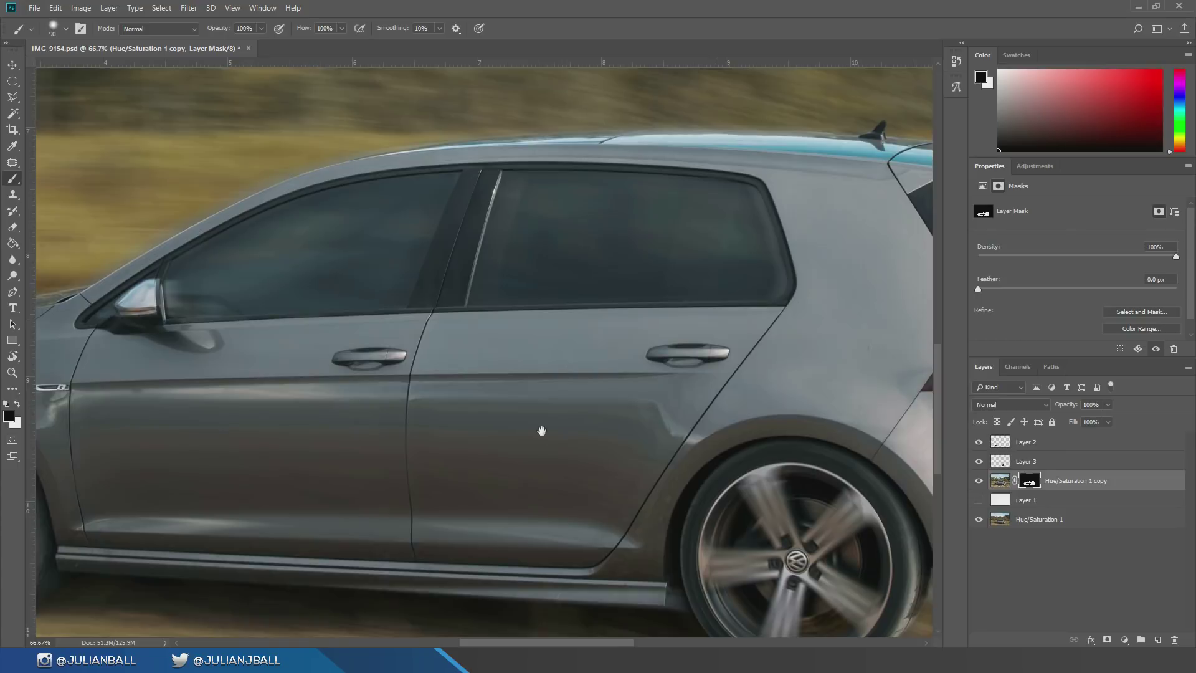
{"action": "mouse_move", "coordinate": [461, 363]}
{"action": "left_mouse_down"}
{"action": "mouse_move", "coordinate": [609, 347]}
{"action": "mouse_move", "coordinate": [478, 342]}
{"action": "mouse_move", "coordinate": [448, 405]}
{"action": "mouse_move", "coordinate": [675, 400]}
{"action": "mouse_move", "coordinate": [603, 528]}
{"action": "left_mouse_up"}
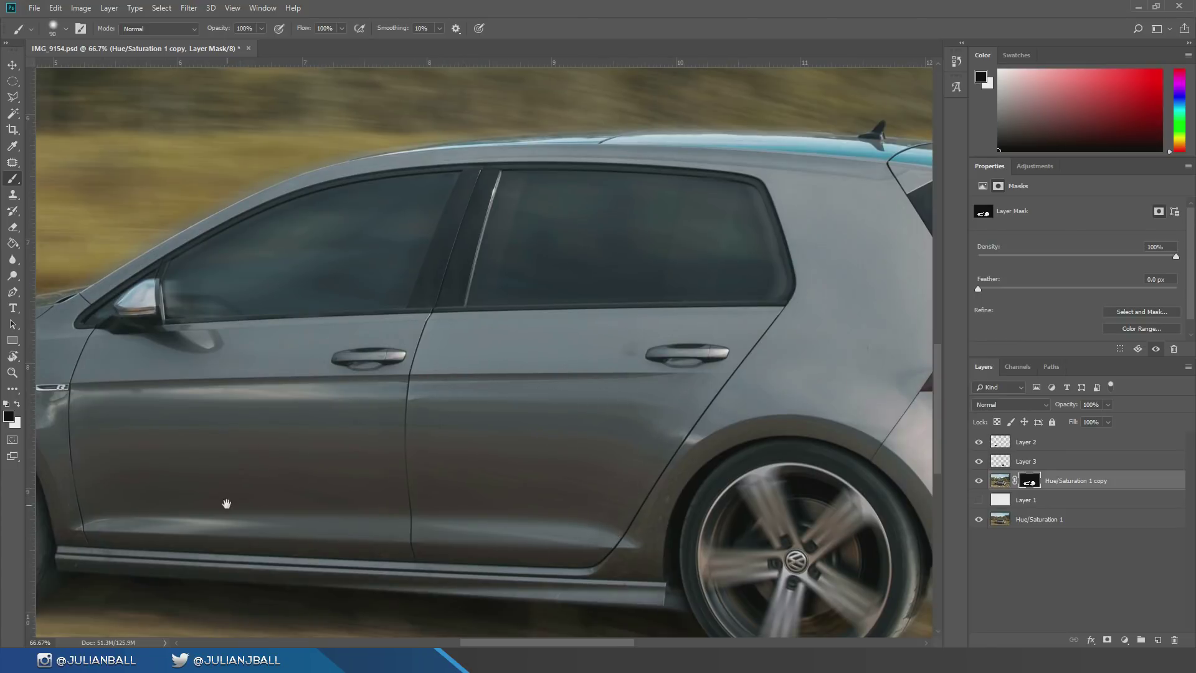
Step: Paint black on the mask over the front wing and the reflection below the side mirror with a 60 to 100 px brush
{"action": "left_click_drag", "start_coordinate": [227, 499], "coordinate": [601, 491]}
{"action": "key", "text": "bracketleft"}
{"action": "key", "text": "bracketleft"}
{"action": "key", "text": "bracketleft"}
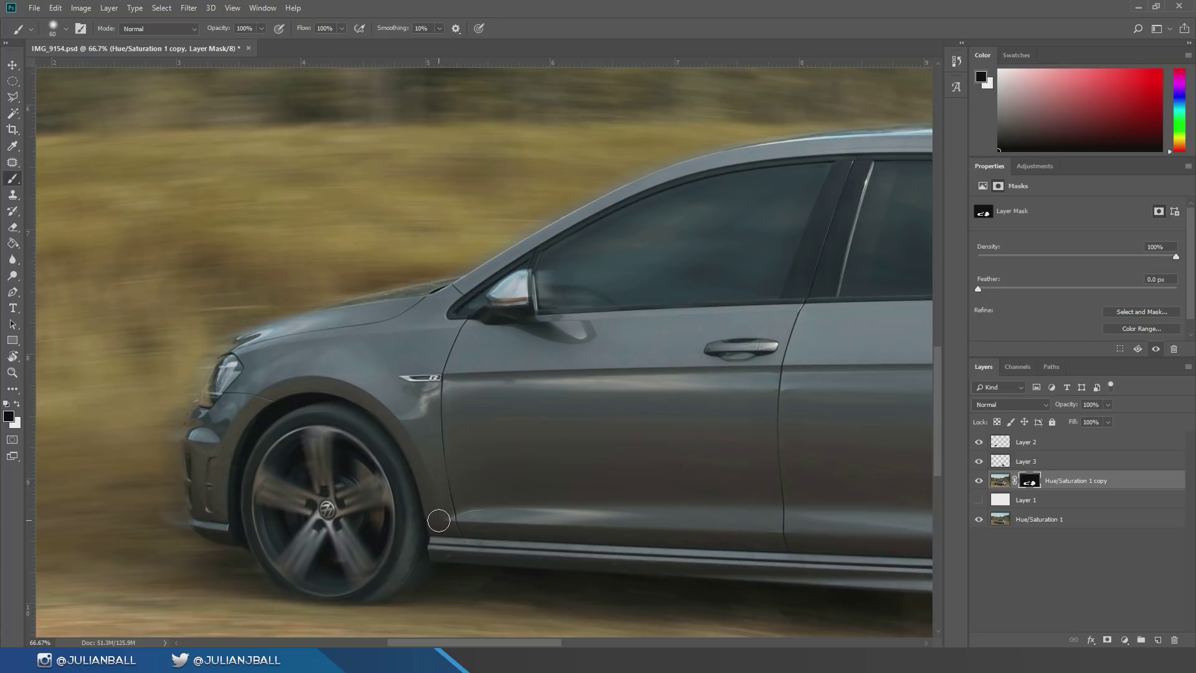
{"action": "mouse_move", "coordinate": [424, 432]}
{"action": "left_mouse_down"}
{"action": "mouse_move", "coordinate": [425, 400]}
{"action": "mouse_move", "coordinate": [417, 465]}
{"action": "mouse_move", "coordinate": [417, 413]}
{"action": "mouse_move", "coordinate": [380, 358]}
{"action": "left_mouse_up"}
{"action": "key", "text": "bracketright"}
{"action": "key", "text": "bracketright"}
{"action": "mouse_move", "coordinate": [272, 369]}
{"action": "left_mouse_down"}
{"action": "mouse_move", "coordinate": [255, 377]}
{"action": "mouse_move", "coordinate": [283, 369]}
{"action": "left_mouse_up"}
{"action": "key", "text": "bracketright"}
{"action": "key", "text": "bracketright"}
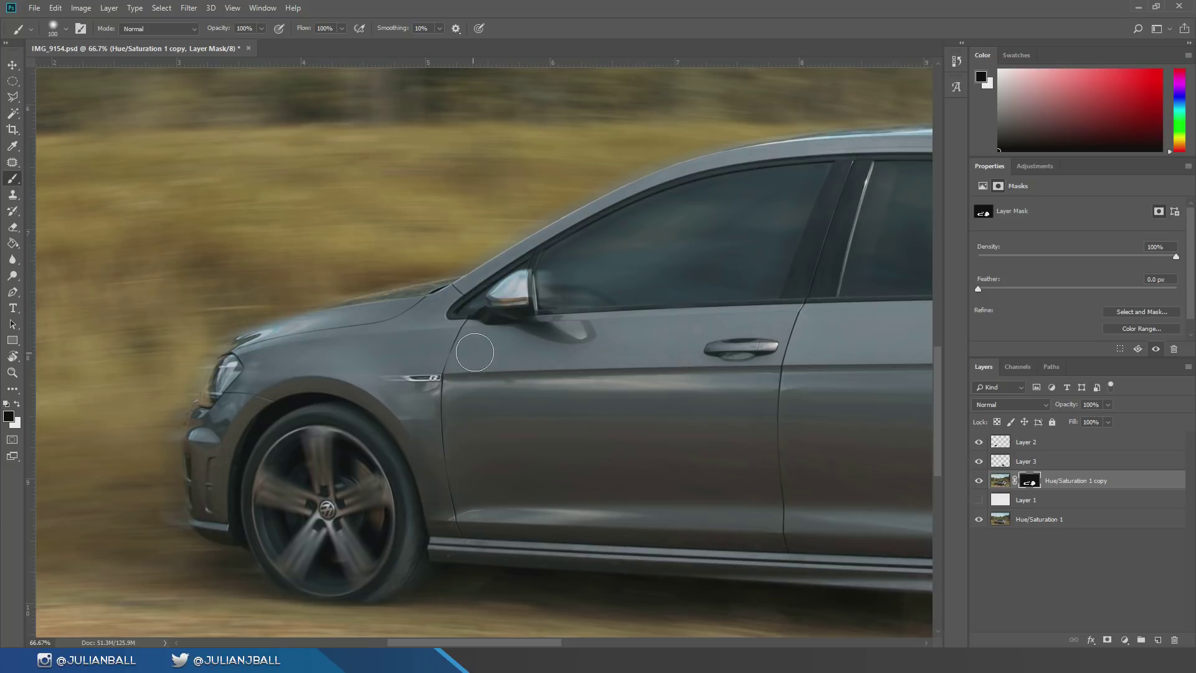
{"action": "mouse_move", "coordinate": [472, 342]}
{"action": "left_mouse_down"}
{"action": "mouse_move", "coordinate": [664, 342]}
{"action": "mouse_move", "coordinate": [633, 334]}
{"action": "mouse_move", "coordinate": [676, 355]}
{"action": "mouse_move", "coordinate": [333, 365]}
{"action": "left_mouse_up"}
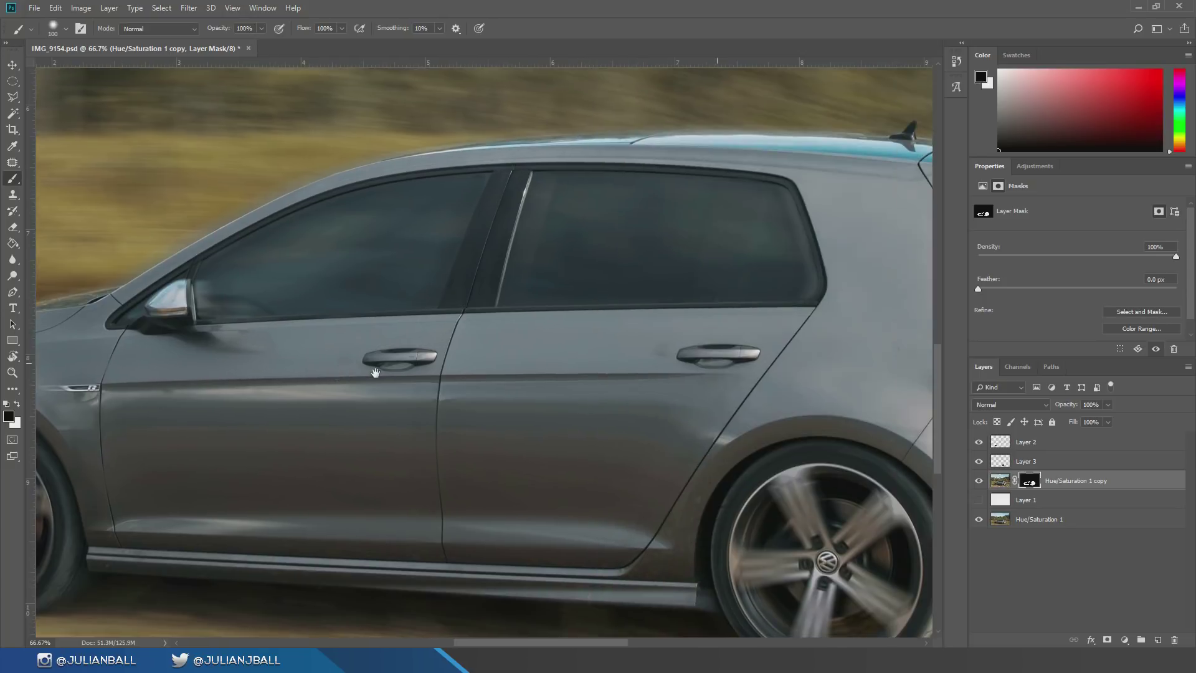
Step: View the whole image and toggle the Hue/Saturation 1 copy layer off and on to compare the car with and without it
{"action": "scroll", "coordinate": [704, 528], "scroll_direction": "down", "scroll_amount": 3}
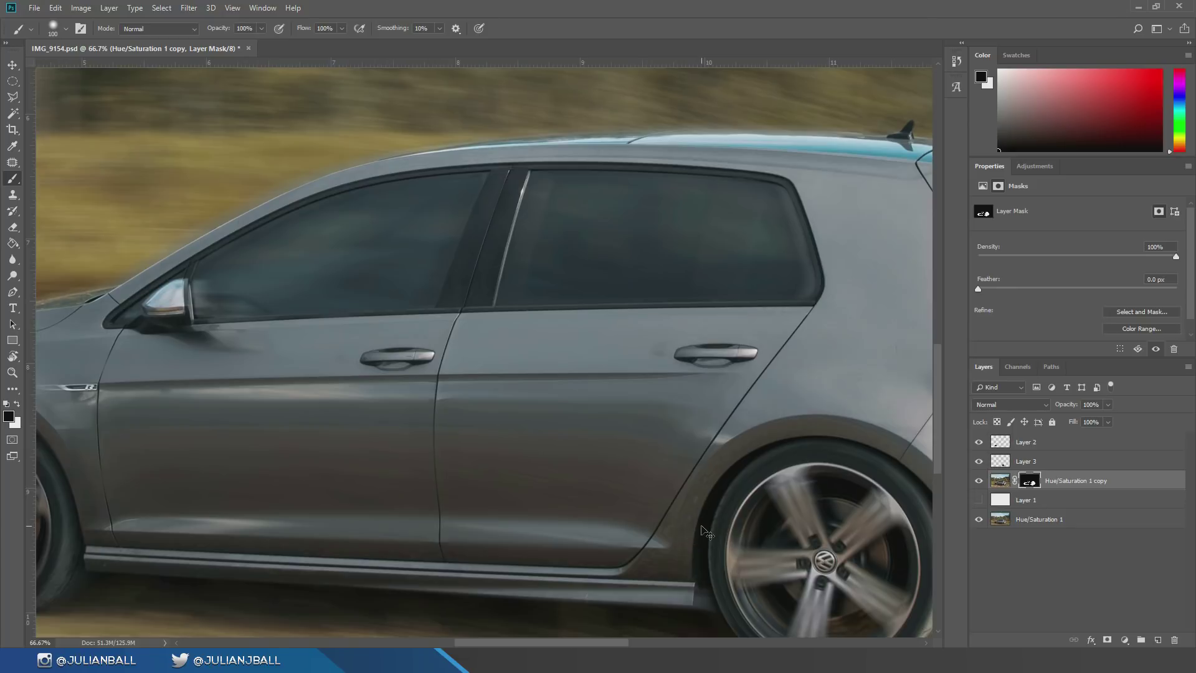
{"action": "scroll", "coordinate": [704, 527], "scroll_direction": "down", "scroll_amount": 1}
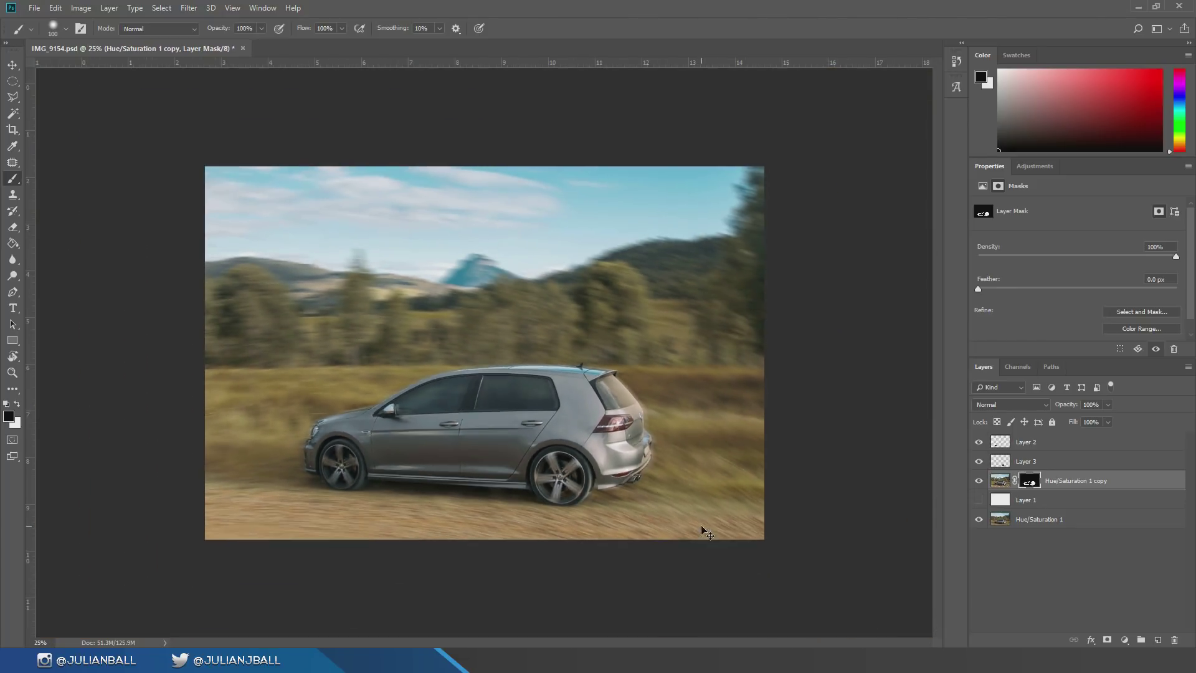
{"action": "scroll", "coordinate": [701, 526], "scroll_direction": "up", "scroll_amount": 1}
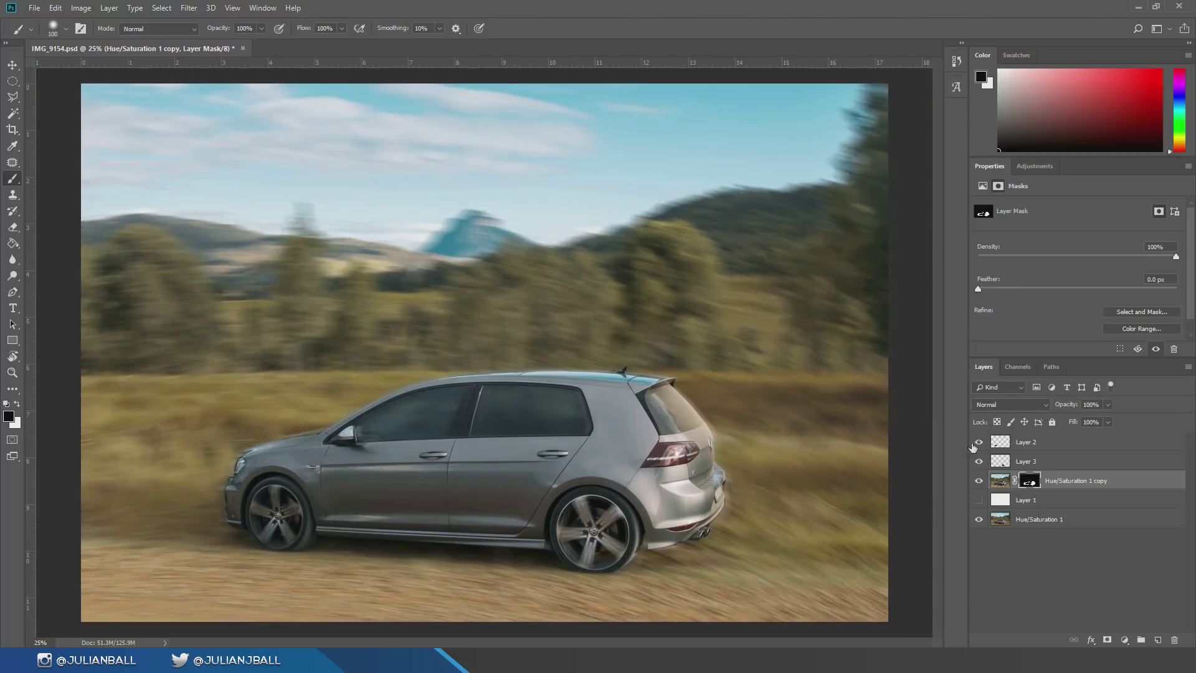
{"action": "left_click", "coordinate": [978, 481]}
{"action": "left_click", "coordinate": [978, 480]}
Step: Paint white on the Hue/Saturation 1 copy mask over the car body with an enlarged brush to restore part of the original reflections
{"action": "key", "text": "x"}
{"action": "key", "text": "bracketright"}
{"action": "key", "text": "bracketright"}
{"action": "key", "text": "bracketright"}
{"action": "key", "text": "bracketright"}
{"action": "key", "text": "bracketright"}
{"action": "key", "text": "bracketright"}
{"action": "left_click", "coordinate": [11, 64]}
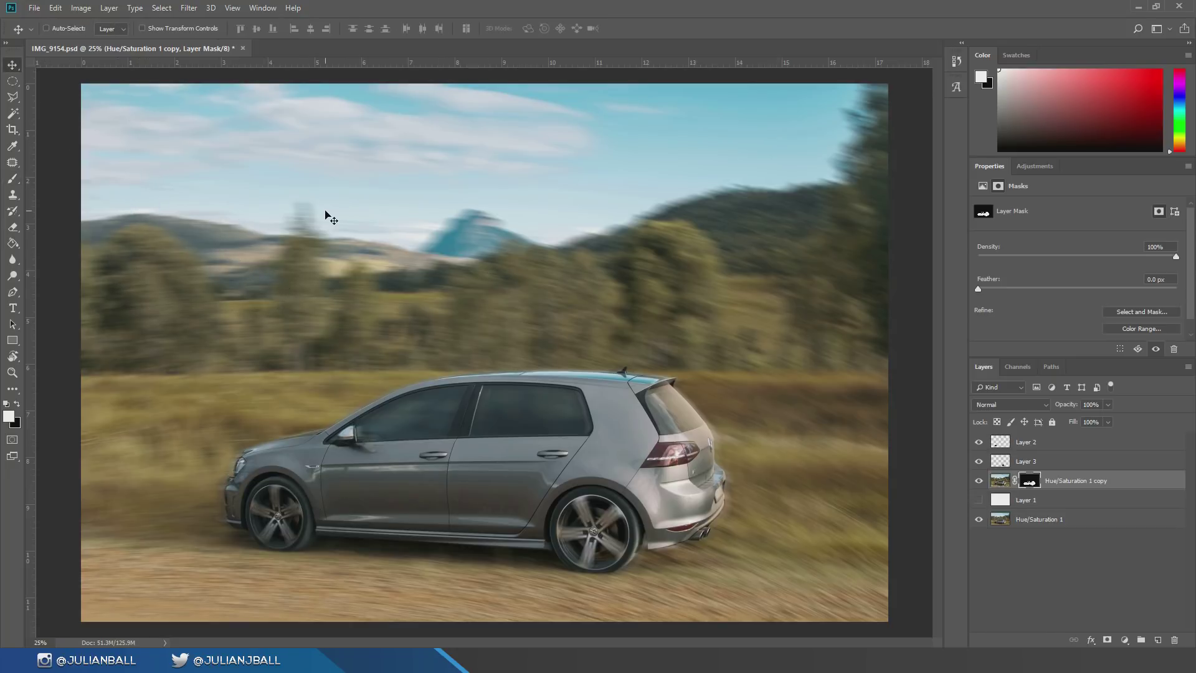
Step: Add a Selective Color adjustment layer and move it to the top of the layer stack, above Layer 2
{"action": "key", "text": "ctrl+minus"}
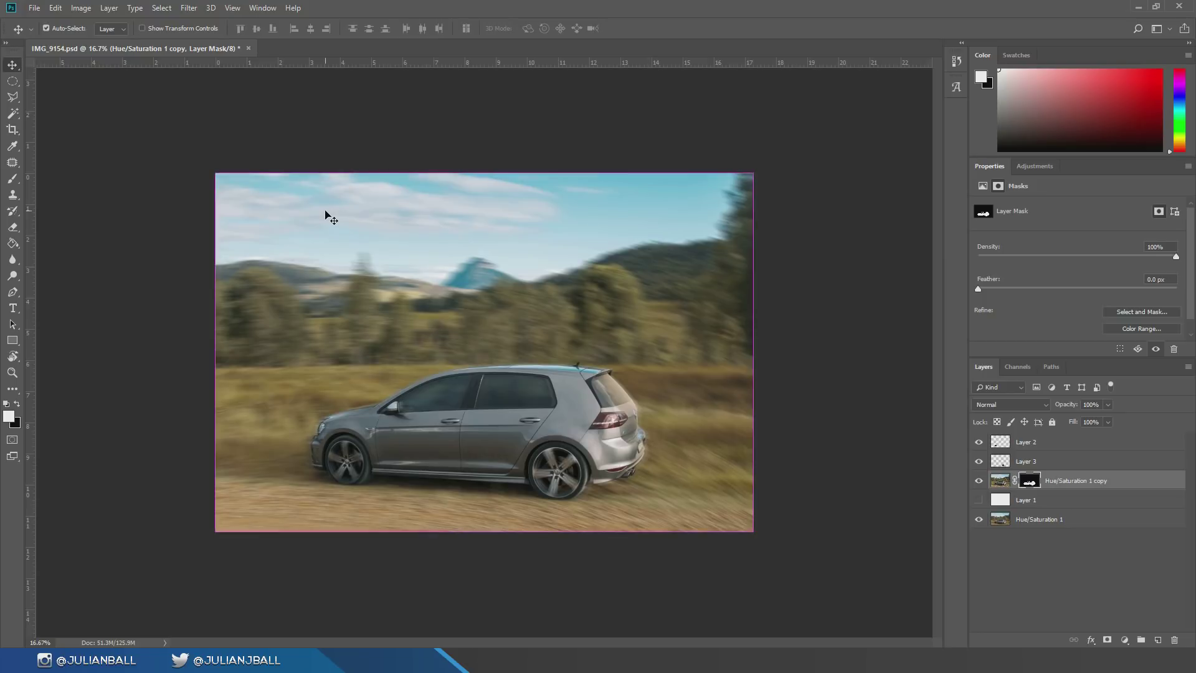
{"action": "key", "text": "ctrl+plus"}
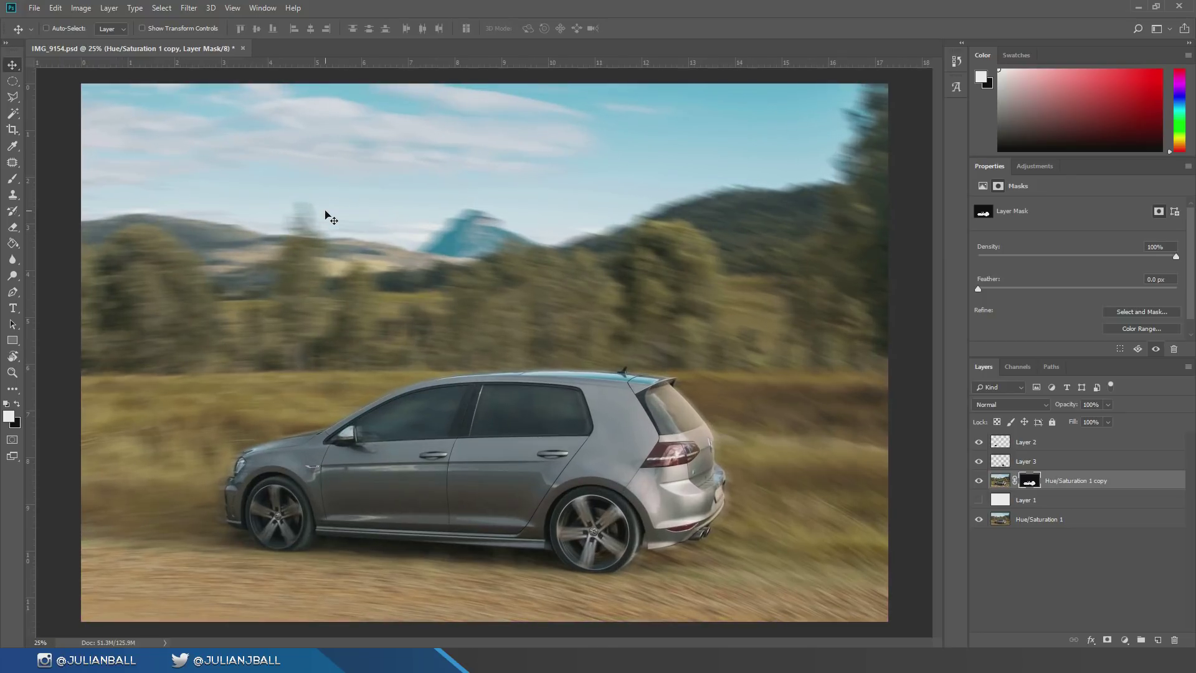
{"action": "left_click", "coordinate": [1033, 167]}
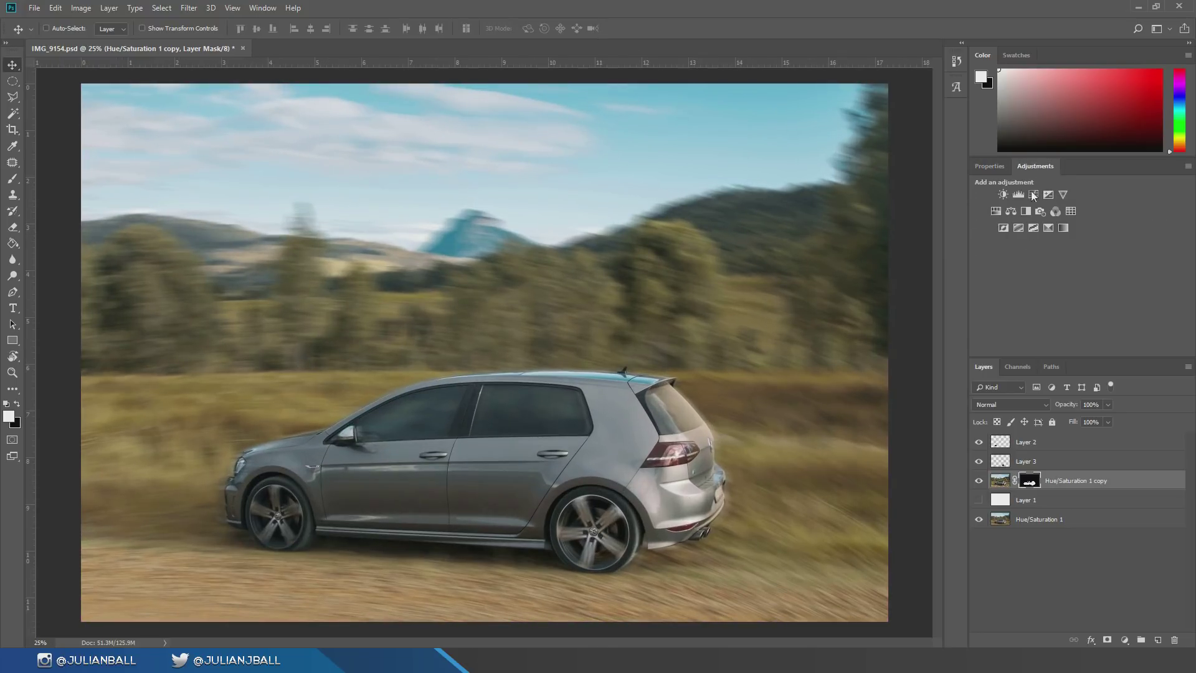
{"action": "left_click", "coordinate": [262, 7]}
{"action": "left_click", "coordinate": [407, 5]}
{"action": "left_click", "coordinate": [1053, 228]}
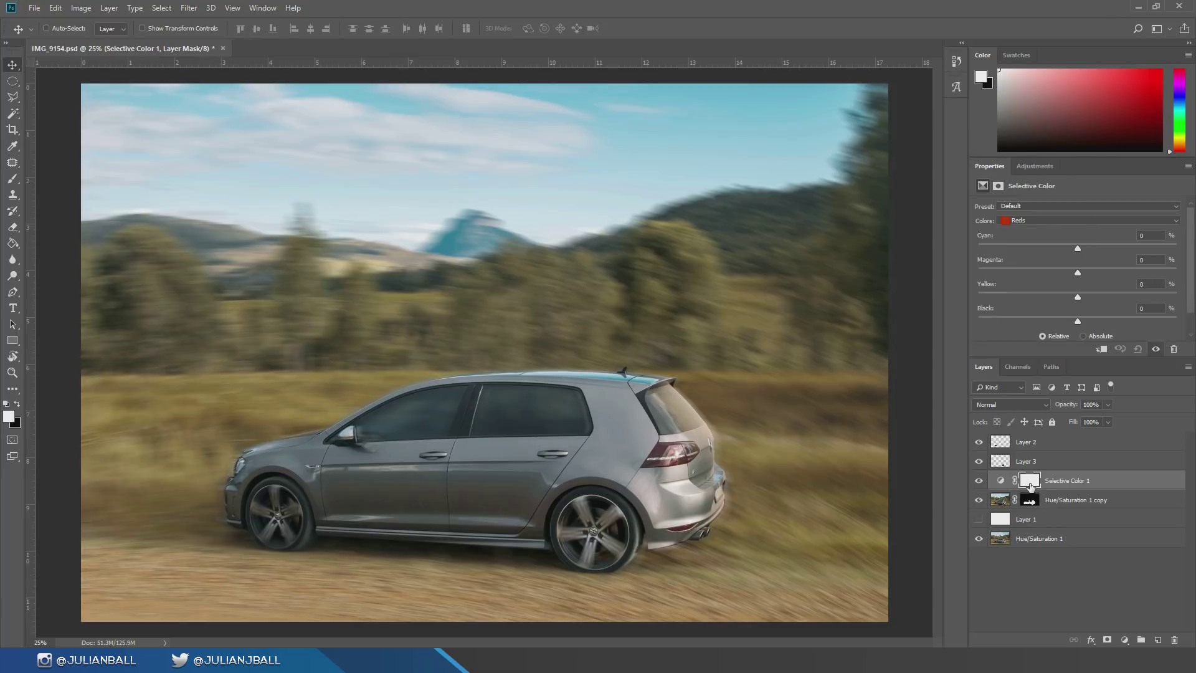
{"action": "left_click_drag", "start_coordinate": [1053, 487], "coordinate": [1046, 441]}
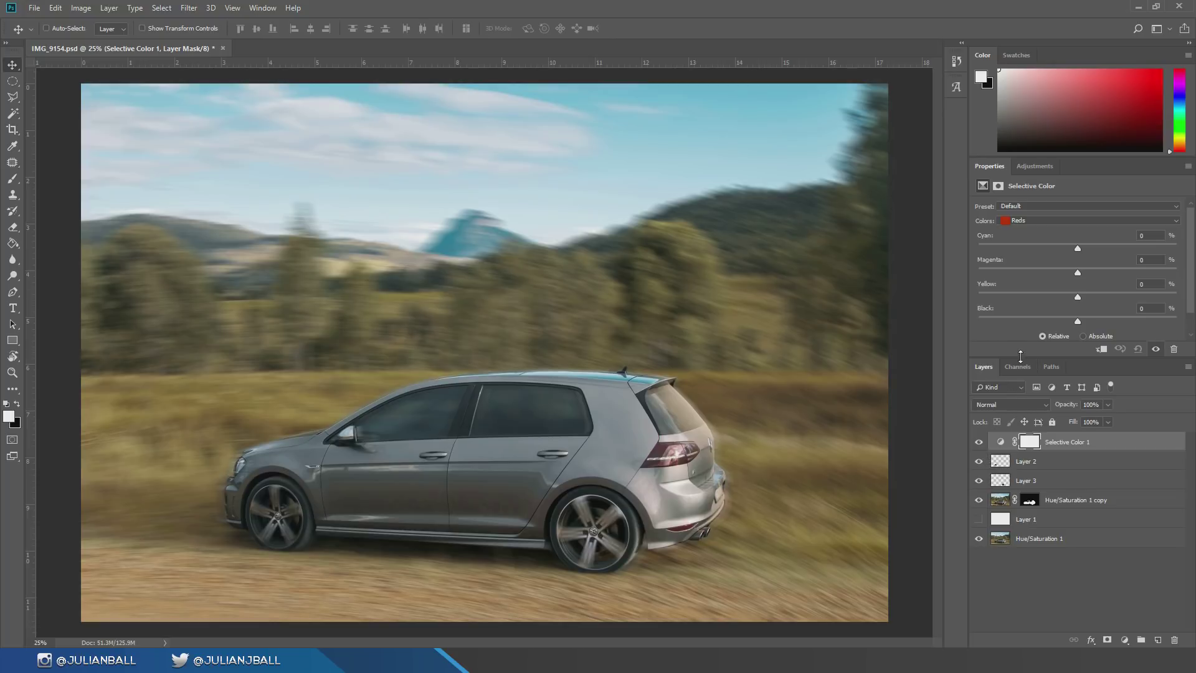
{"action": "left_click_drag", "start_coordinate": [1020, 358], "coordinate": [1018, 372]}
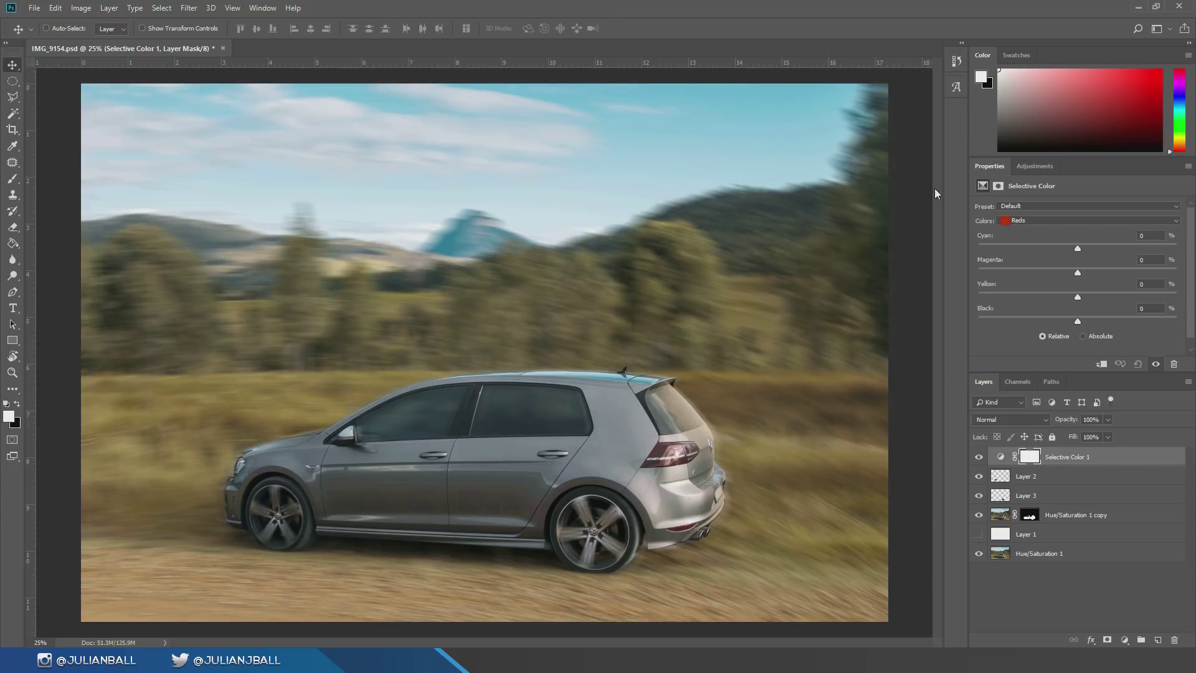
Step: In the Selective Color Yellows, lower cyan and raise yellow and black to give the grass and trees a golden-orange tone
{"action": "left_click", "coordinate": [1011, 223]}
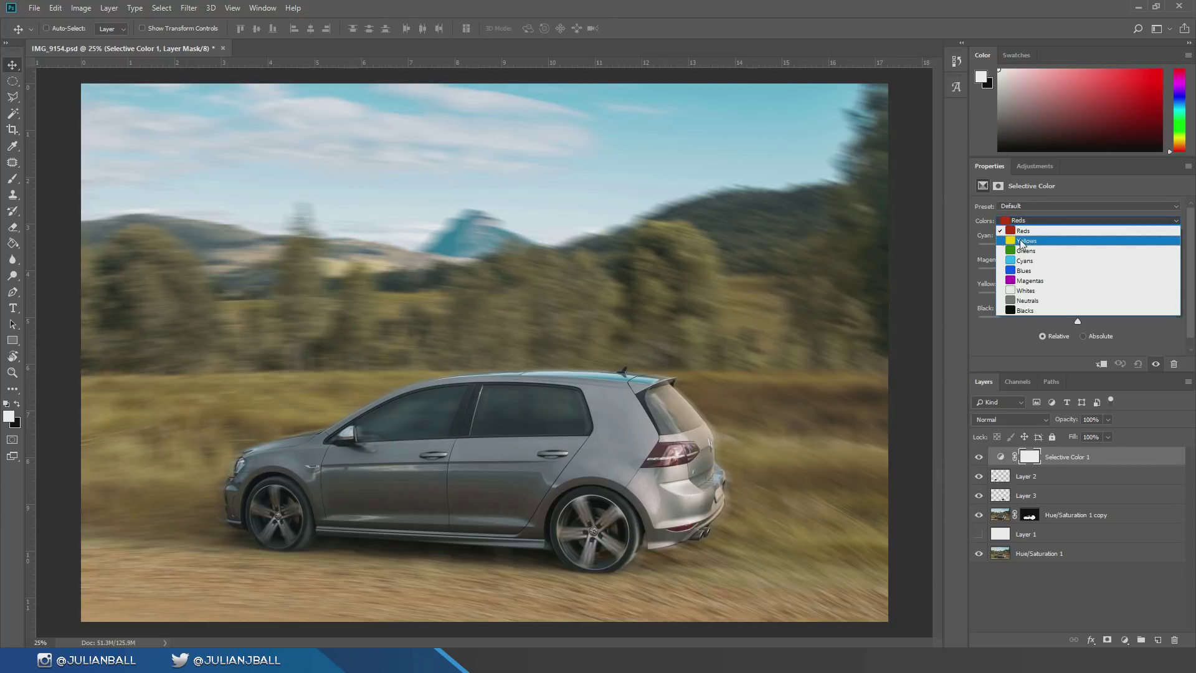
{"action": "left_click", "coordinate": [1021, 242]}
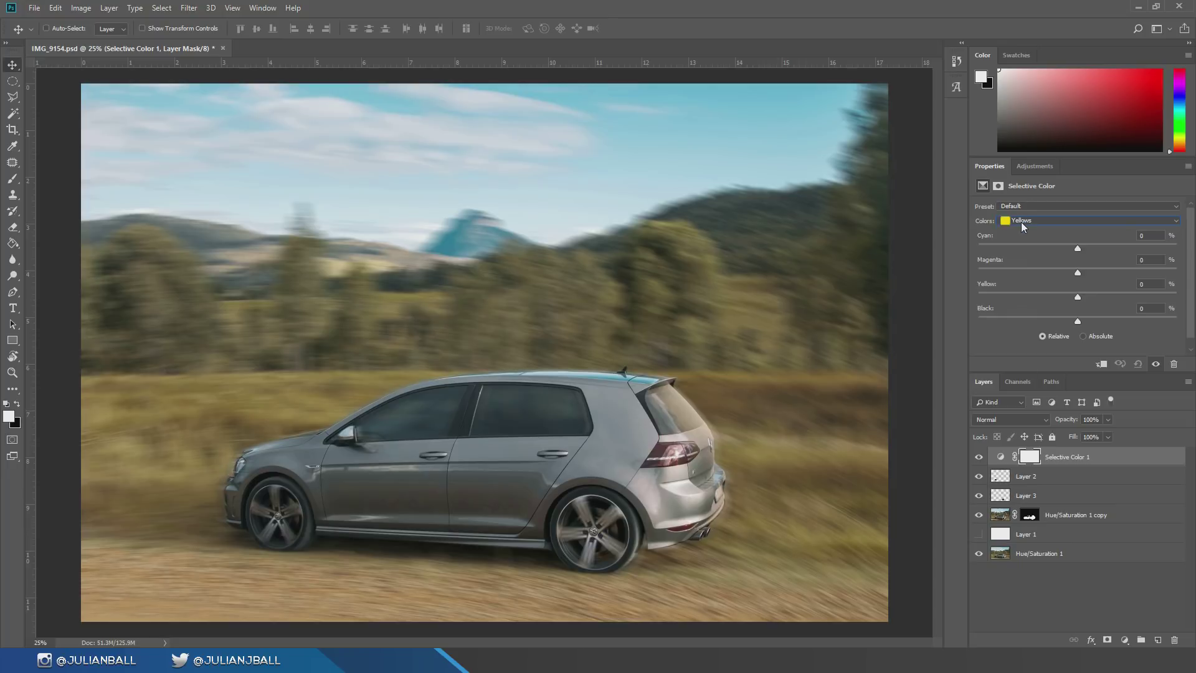
{"action": "left_click", "coordinate": [1022, 222]}
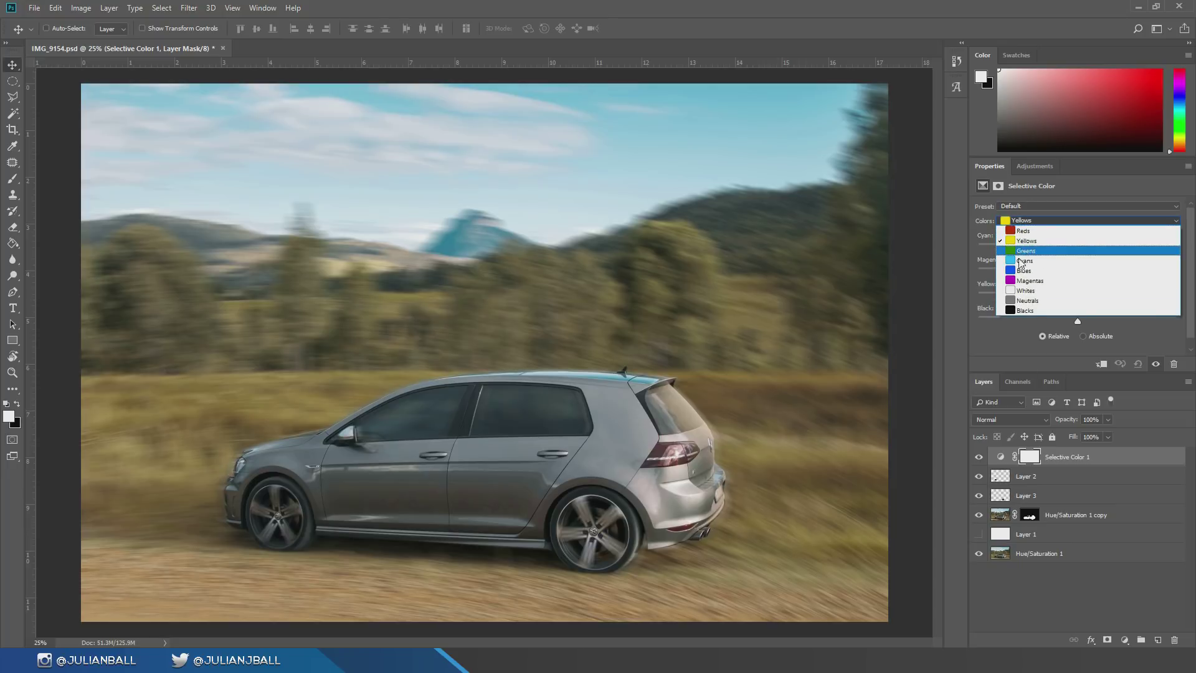
{"action": "left_click", "coordinate": [1021, 244]}
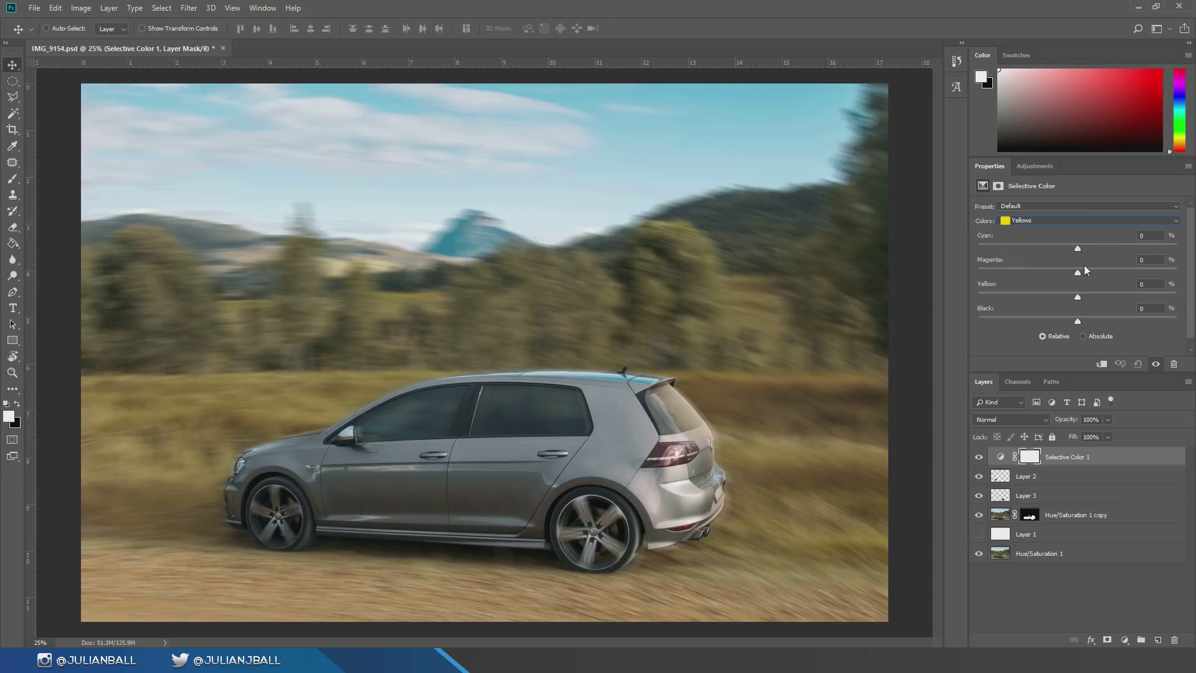
{"action": "left_click_drag", "start_coordinate": [1067, 247], "coordinate": [1007, 249]}
{"action": "left_click_drag", "start_coordinate": [1078, 273], "coordinate": [1128, 297]}
{"action": "mouse_move", "coordinate": [1091, 319]}
{"action": "left_mouse_down"}
{"action": "mouse_move", "coordinate": [1071, 316]}
{"action": "mouse_move", "coordinate": [1100, 315]}
{"action": "left_mouse_up"}
Step: Set the Selective Color Cyans to cyan +55%, magenta +1%, yellow -4% and black +1%
{"action": "left_click", "coordinate": [1012, 220]}
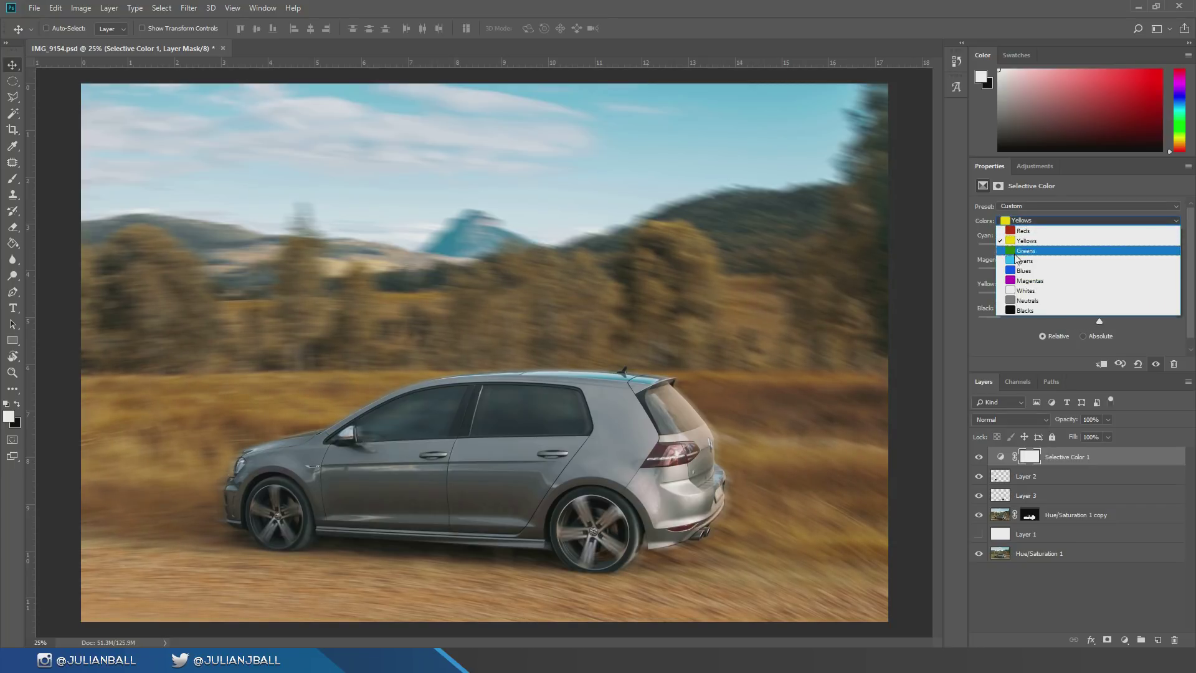
{"action": "left_click", "coordinate": [1025, 239]}
{"action": "left_click_drag", "start_coordinate": [1044, 245], "coordinate": [1079, 317]}
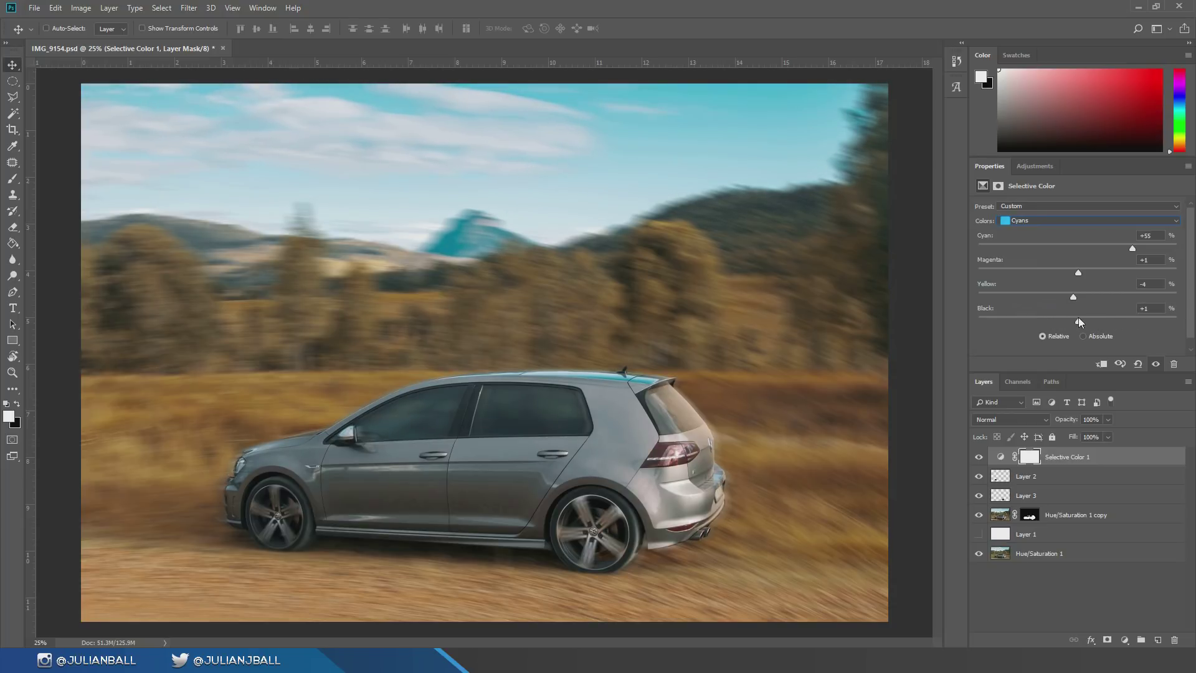
Step: Adjust the Selective Color Blacks, trying yellow at +18% and settling on yellow +3%
{"action": "left_click", "coordinate": [1034, 221]}
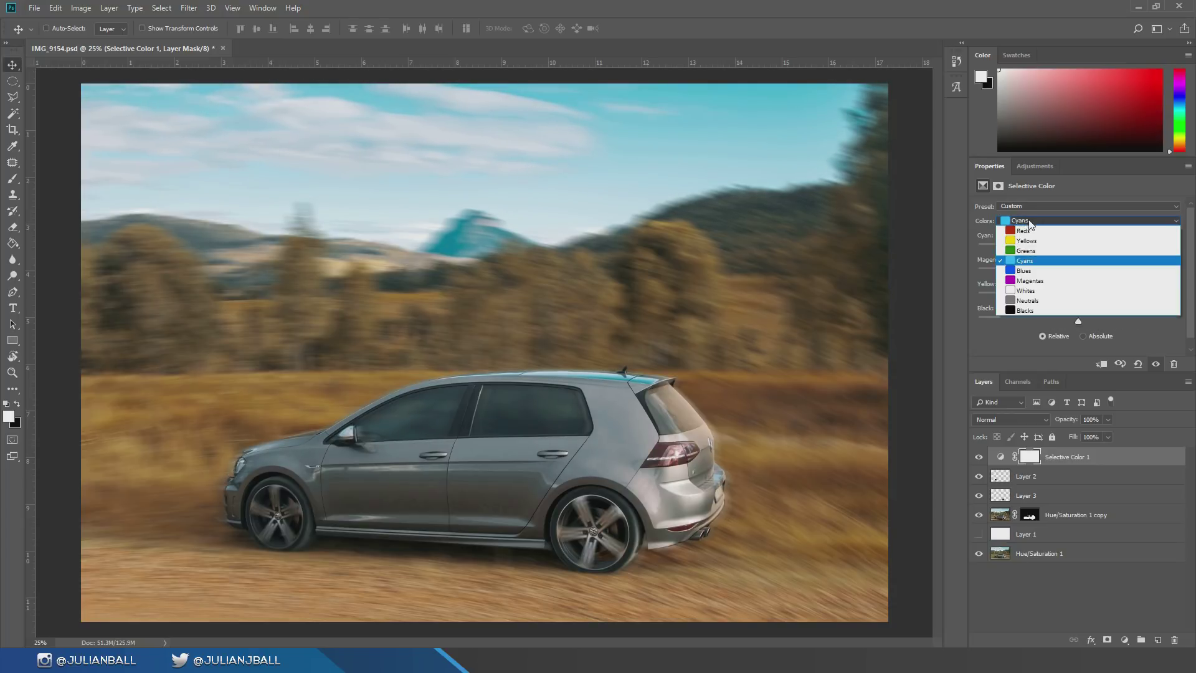
{"action": "left_click", "coordinate": [1040, 311]}
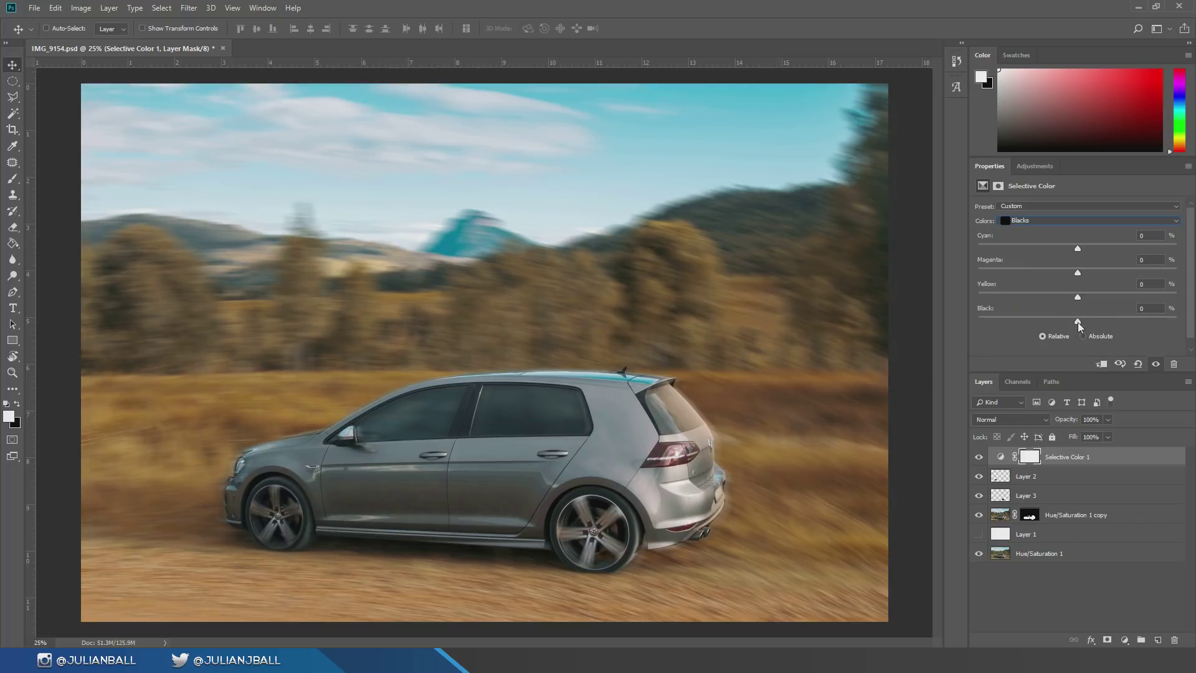
{"action": "left_click_drag", "start_coordinate": [1078, 321], "coordinate": [1078, 297]}
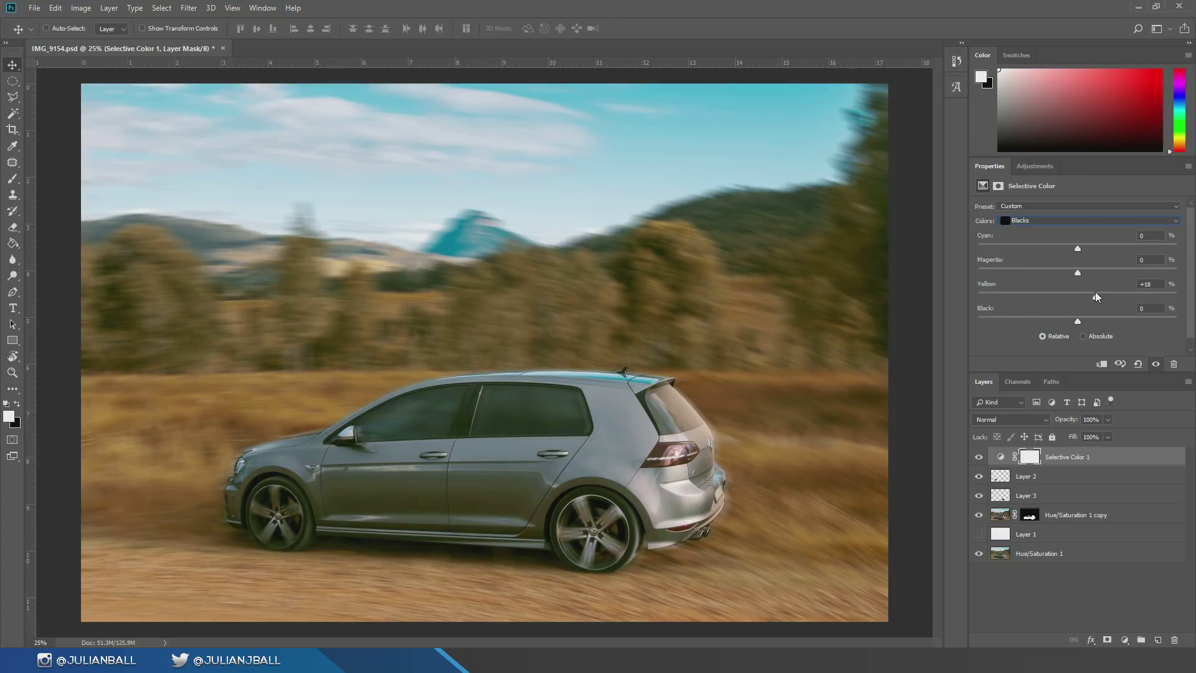
{"action": "left_click_drag", "start_coordinate": [1082, 271], "coordinate": [1071, 272]}
Step: Adjust the yellow and magenta amounts of the Selective Color Whites, trying yellow at -27% and +84%
{"action": "left_click", "coordinate": [1059, 220]}
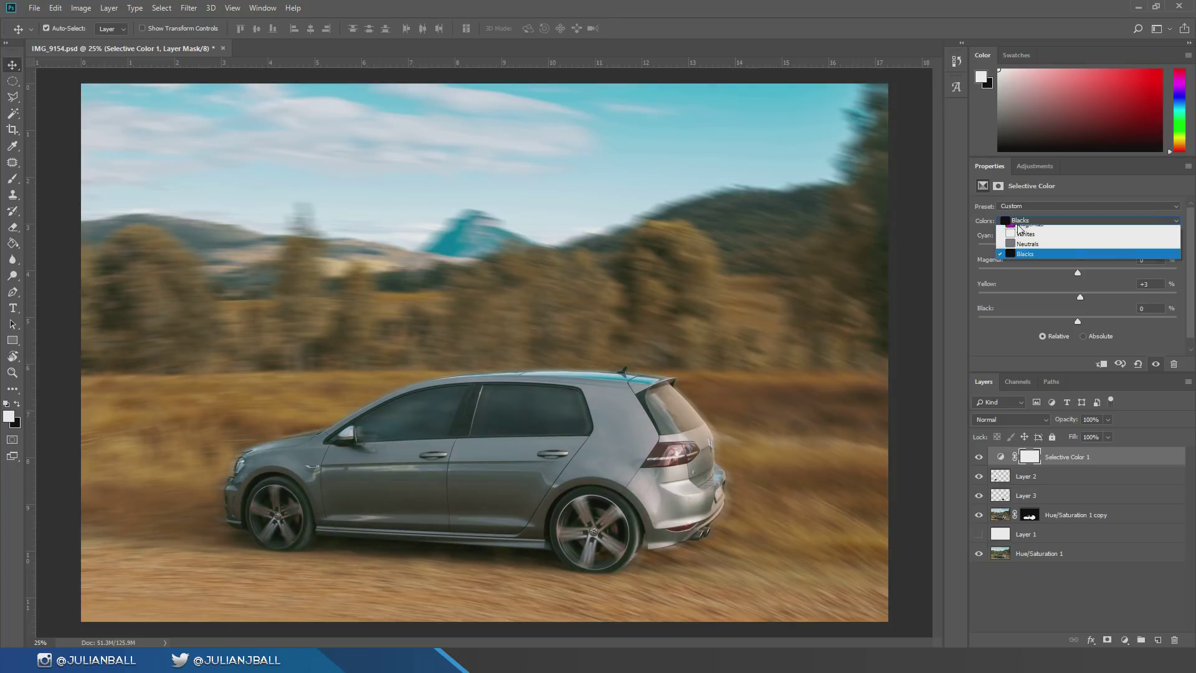
{"action": "left_click", "coordinate": [1069, 291]}
{"action": "left_click_drag", "start_coordinate": [1078, 298], "coordinate": [1052, 298]}
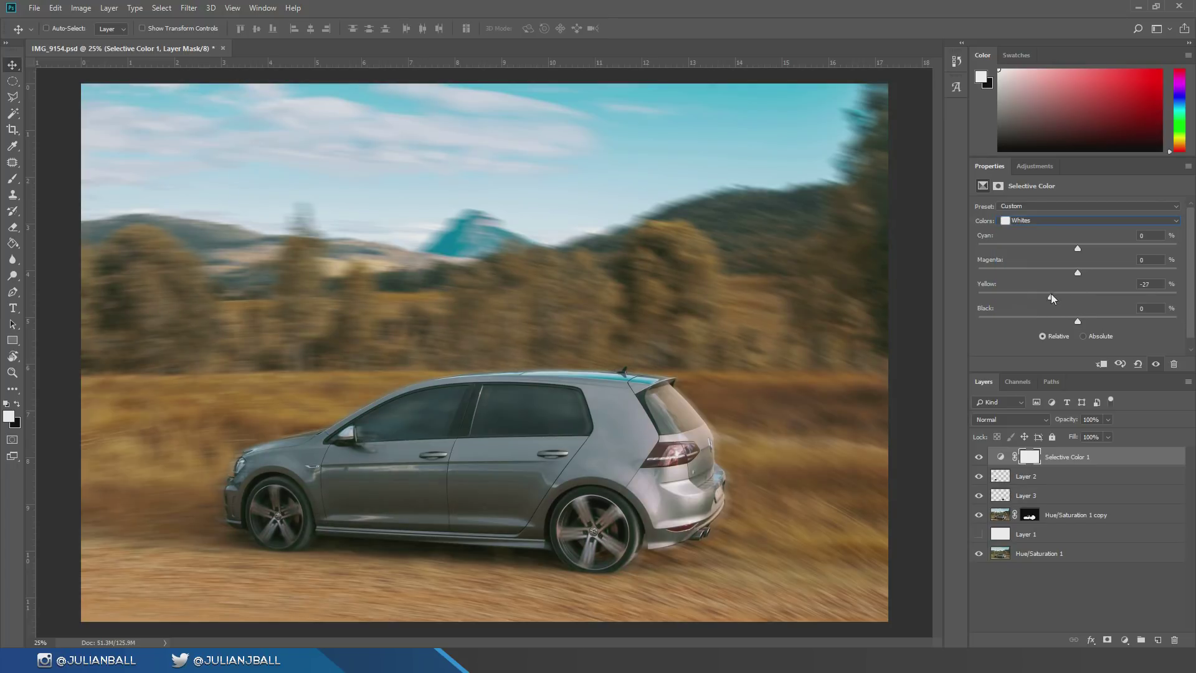
{"action": "mouse_move", "coordinate": [1164, 293]}
{"action": "left_mouse_down"}
{"action": "mouse_move", "coordinate": [1071, 292]}
{"action": "mouse_move", "coordinate": [1160, 293]}
{"action": "left_mouse_up"}
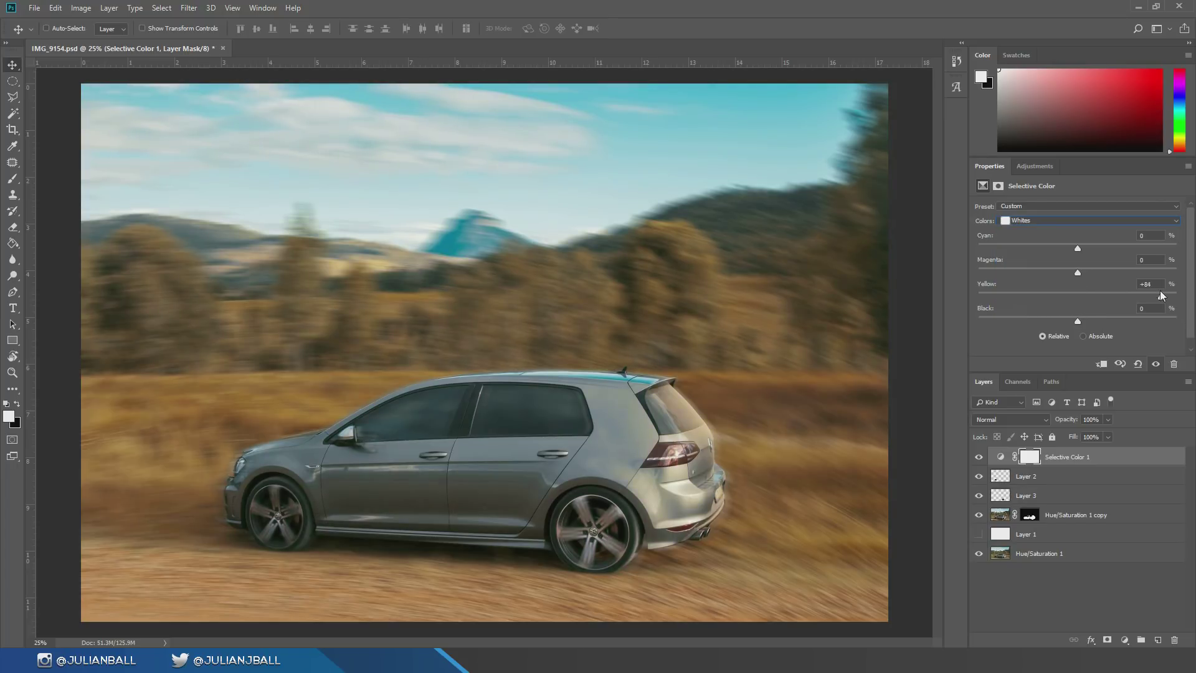
{"action": "left_click_drag", "start_coordinate": [1053, 296], "coordinate": [1125, 270]}
{"action": "left_click_drag", "start_coordinate": [1052, 271], "coordinate": [1049, 270]}
Step: Add a Brightness/Contrast adjustment layer above Selective Color 1 and set its contrast to 17
{"action": "left_click", "coordinate": [1033, 166]}
{"action": "left_click", "coordinate": [999, 196]}
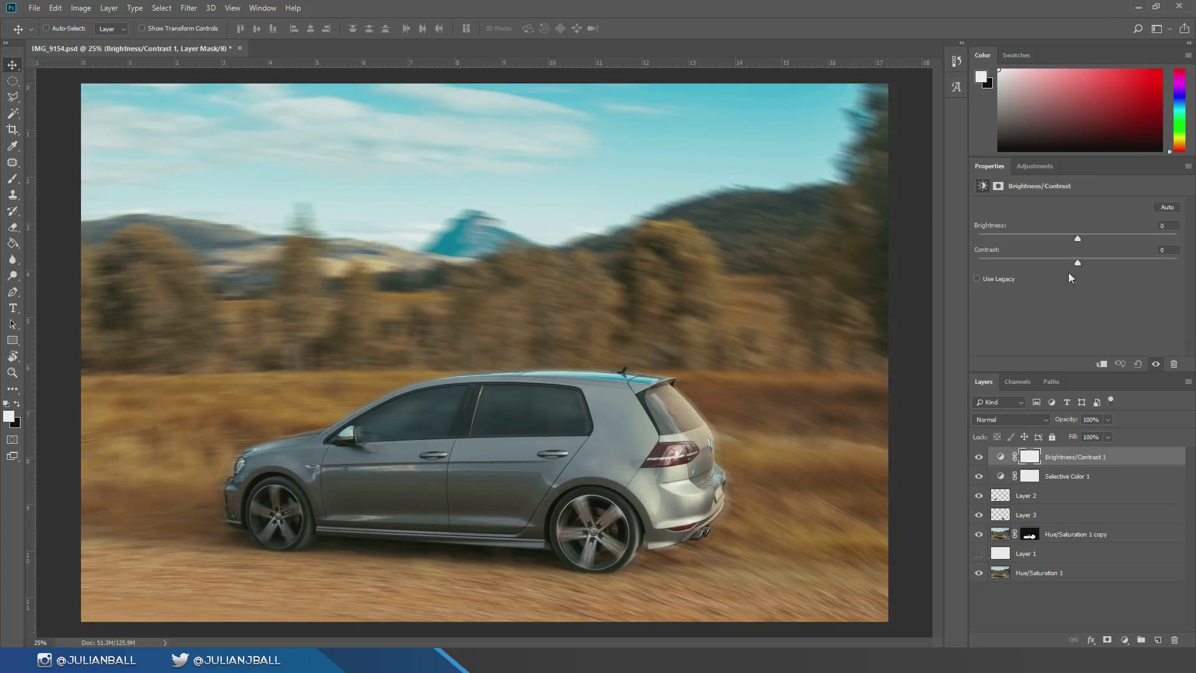
{"action": "left_click_drag", "start_coordinate": [1087, 263], "coordinate": [1094, 262]}
{"action": "key", "text": "ctrl+minus"}
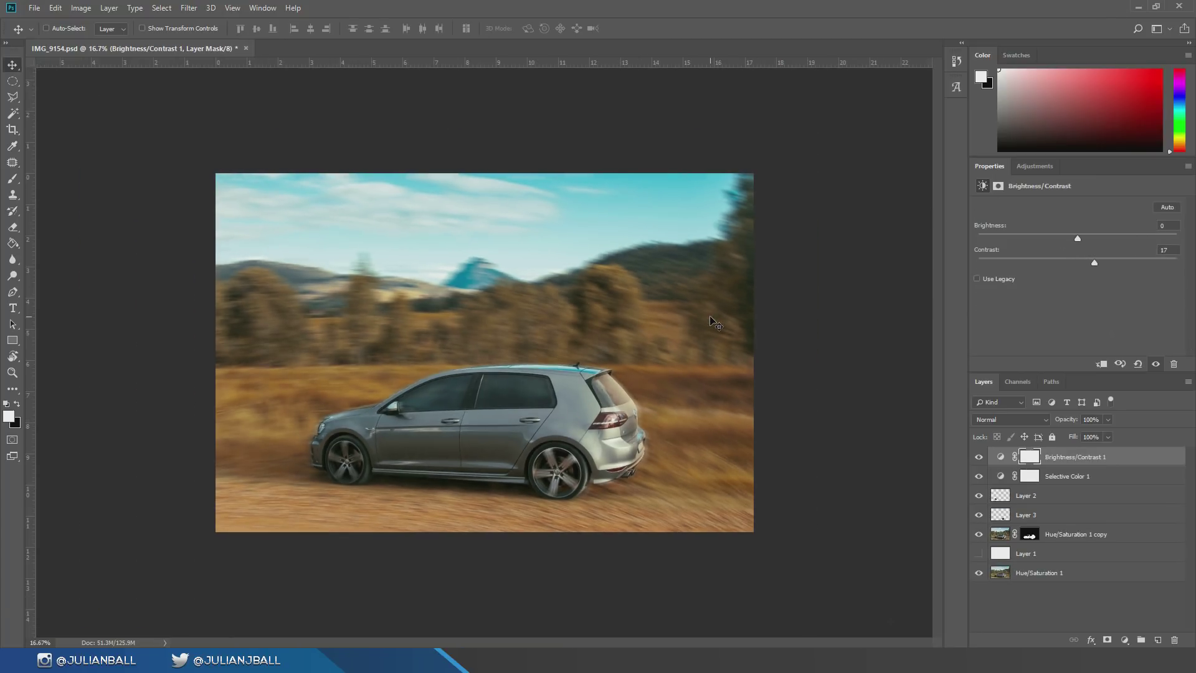
Step: Group the layers from Brightness/Contrast 1 down to Hue/Saturation 1 copy and toggle the group's visibility to compare before and after
{"action": "left_click", "coordinate": [1052, 530], "text": "shift"}
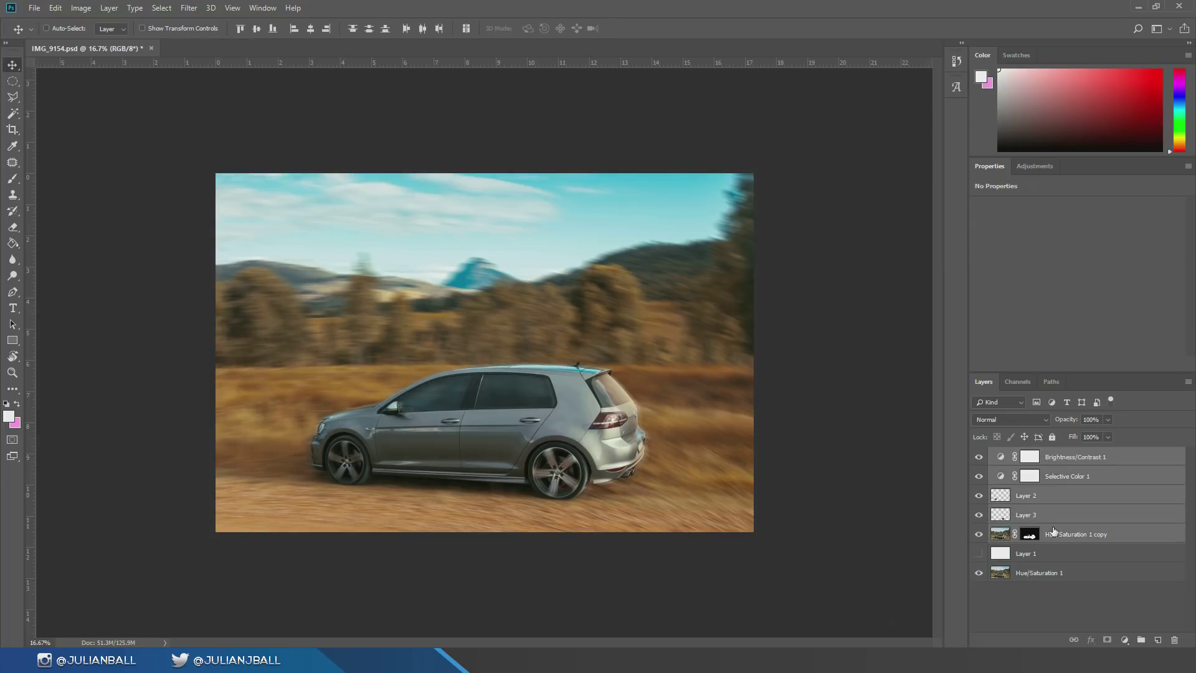
{"action": "key", "text": "ctrl+g"}
{"action": "left_click", "coordinate": [979, 456]}
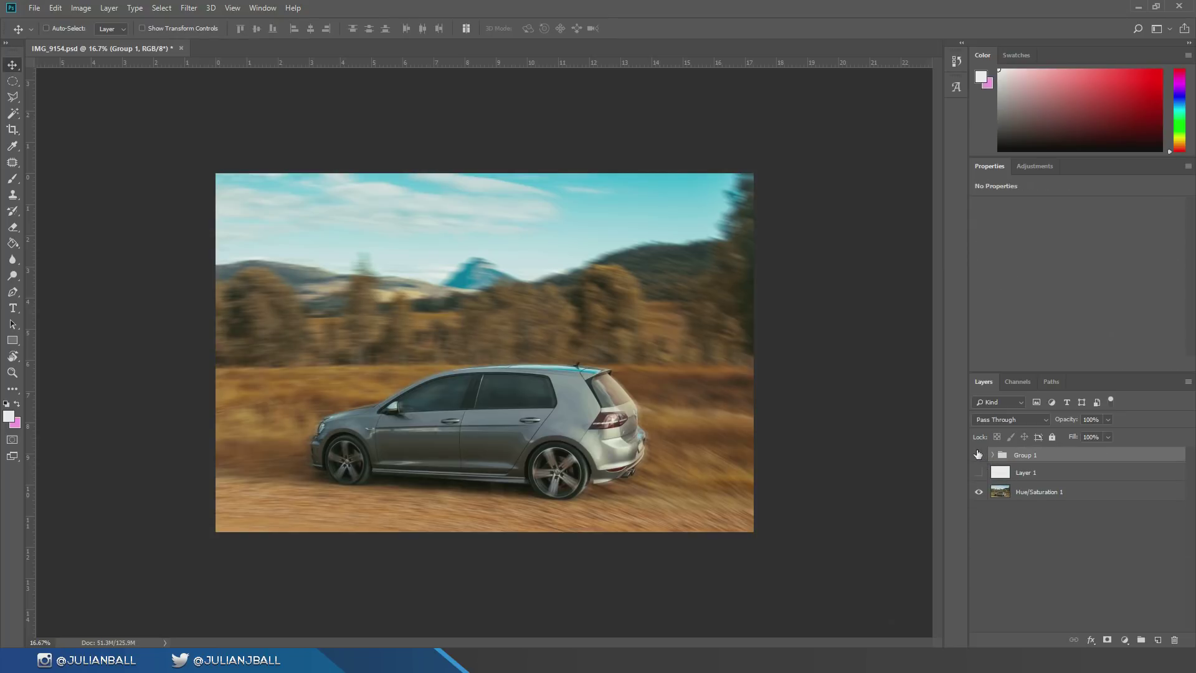
{"action": "left_click", "coordinate": [978, 454]}
{"action": "left_click", "coordinate": [978, 454]}
{"action": "left_click", "coordinate": [978, 454]}
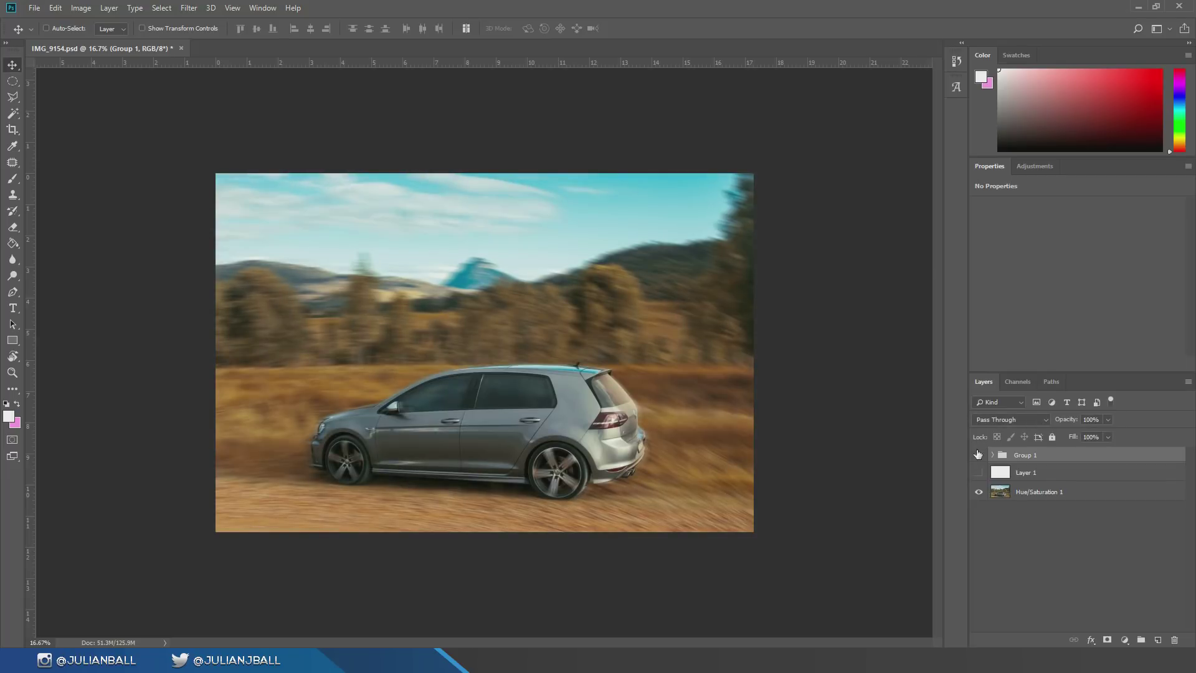